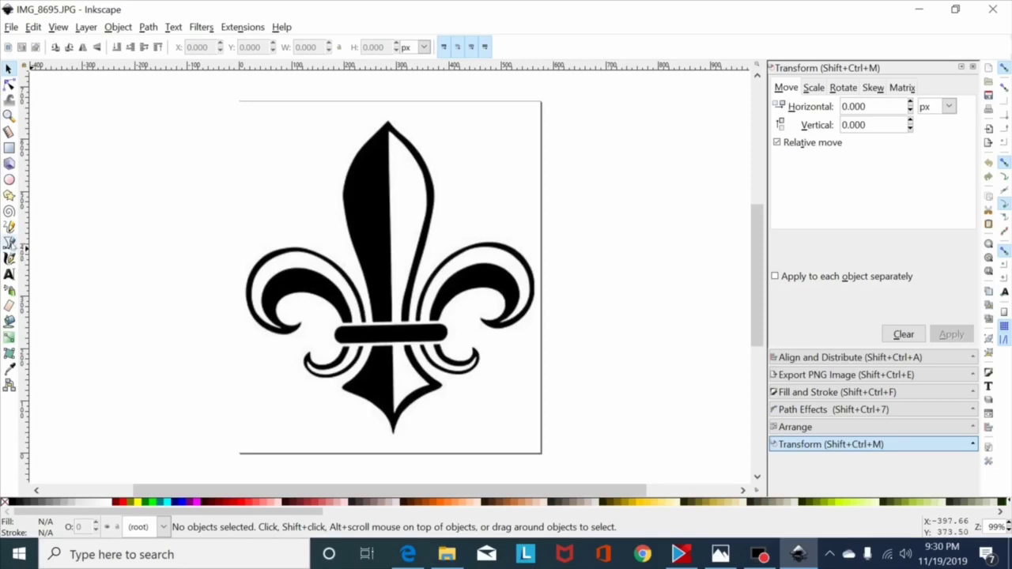
Start a Bezier path at the bottom tip of the fleur-de-lis
left_click(10, 242)
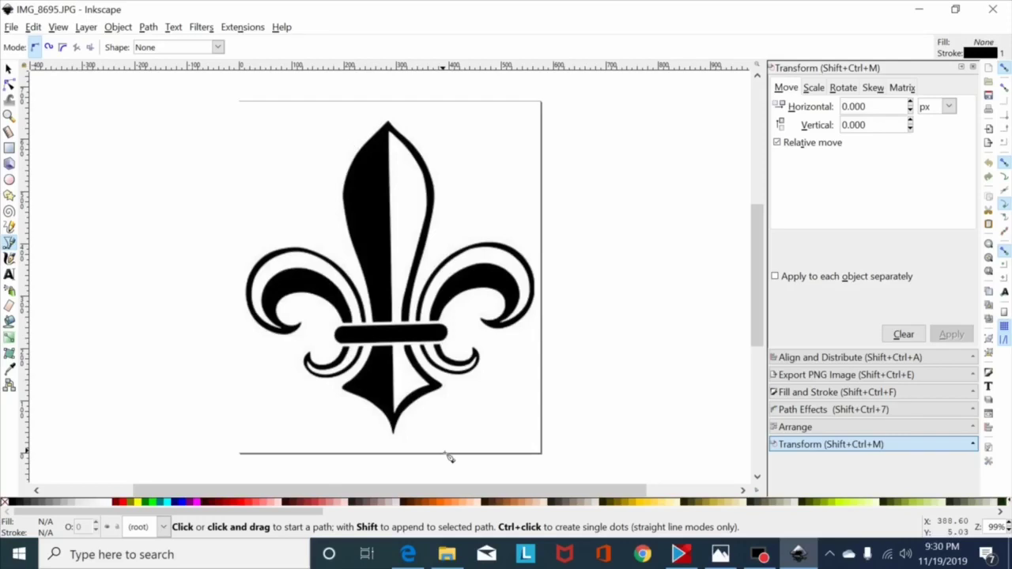
scroll(397, 426, "down", 2)
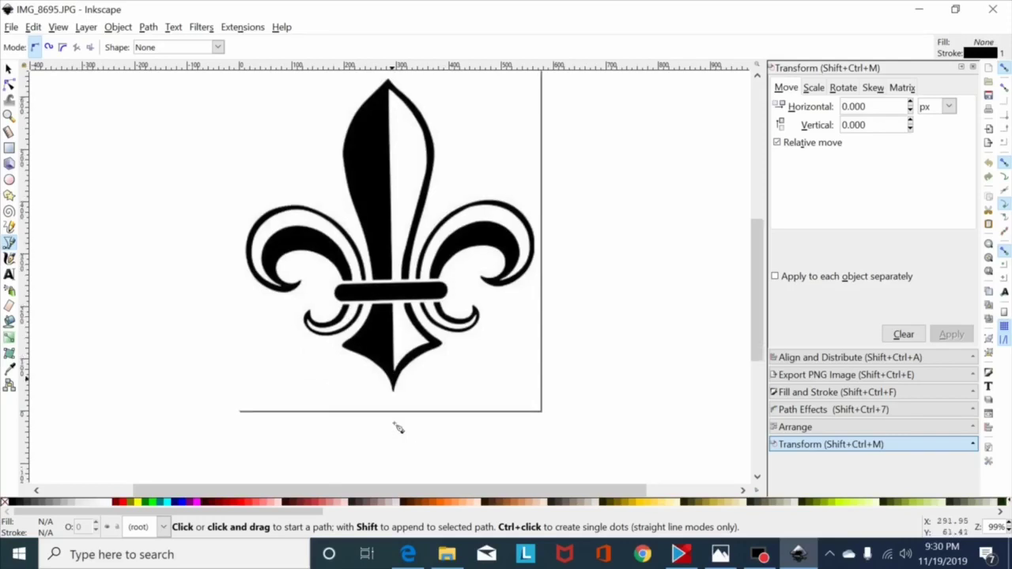
scroll(398, 425, "up", 1)
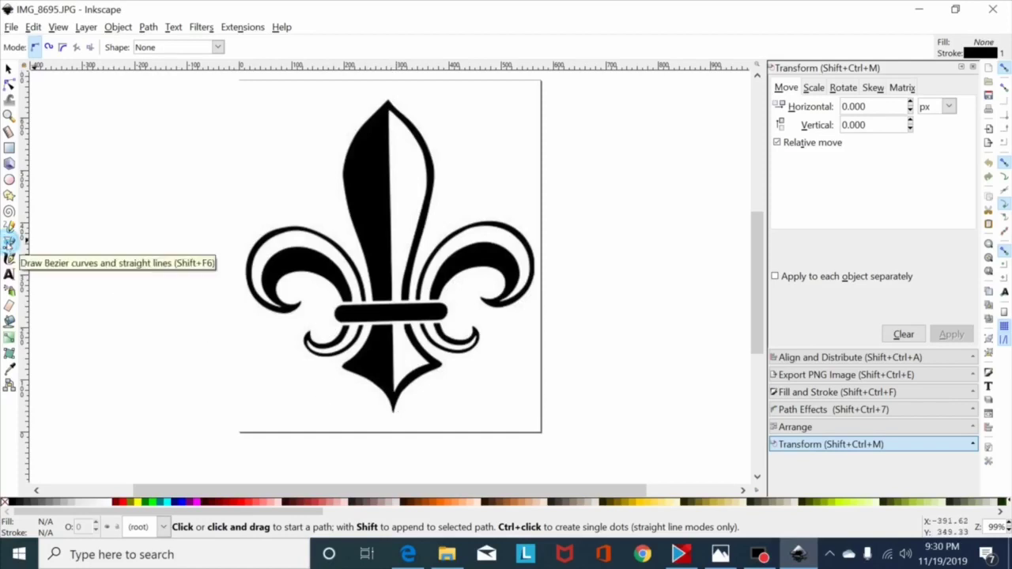
left_click(392, 410)
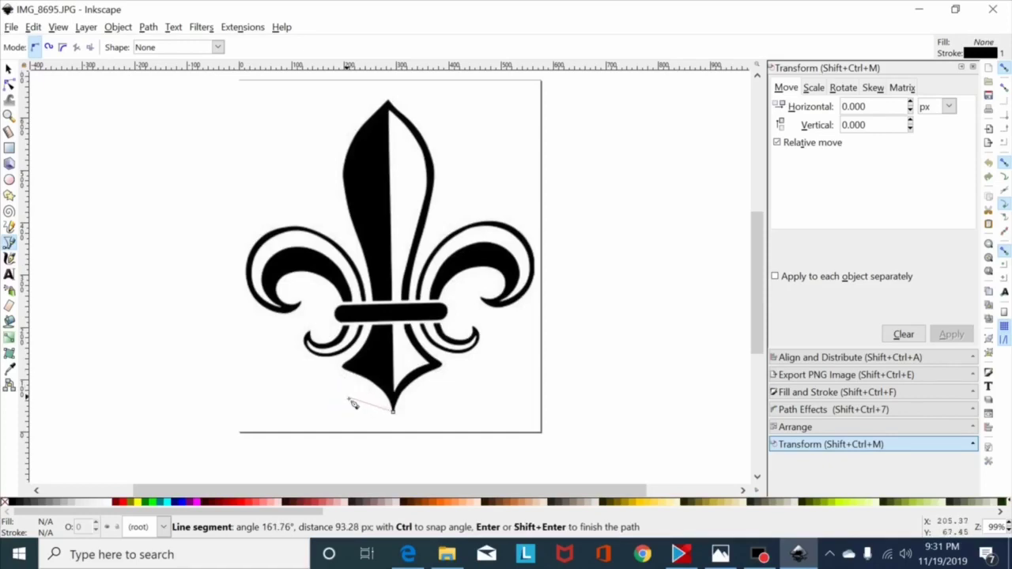
left_click_drag(353, 404, 226, 336)
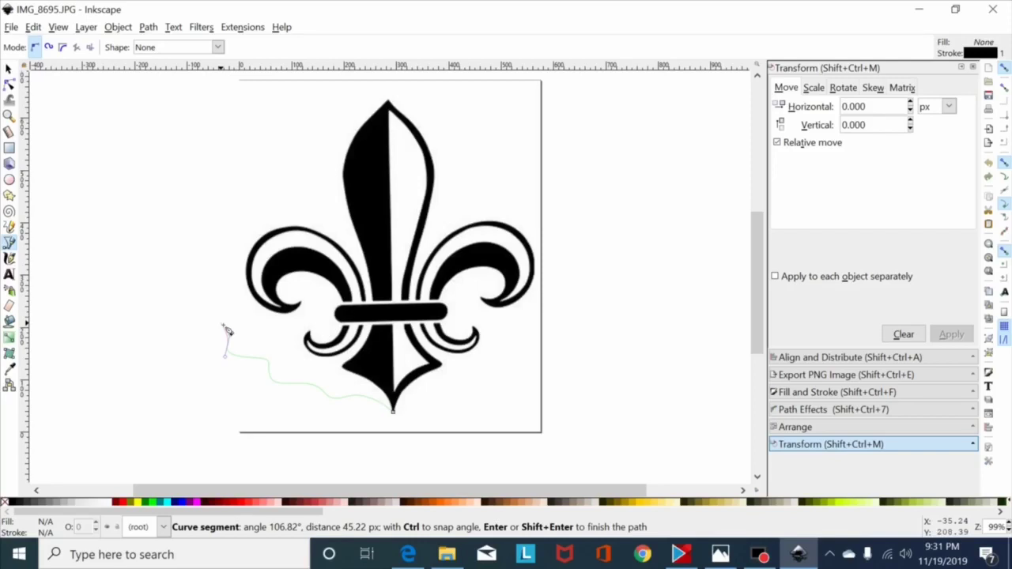
key("BackSpace")
key("BackSpace")
key("BackSpace")
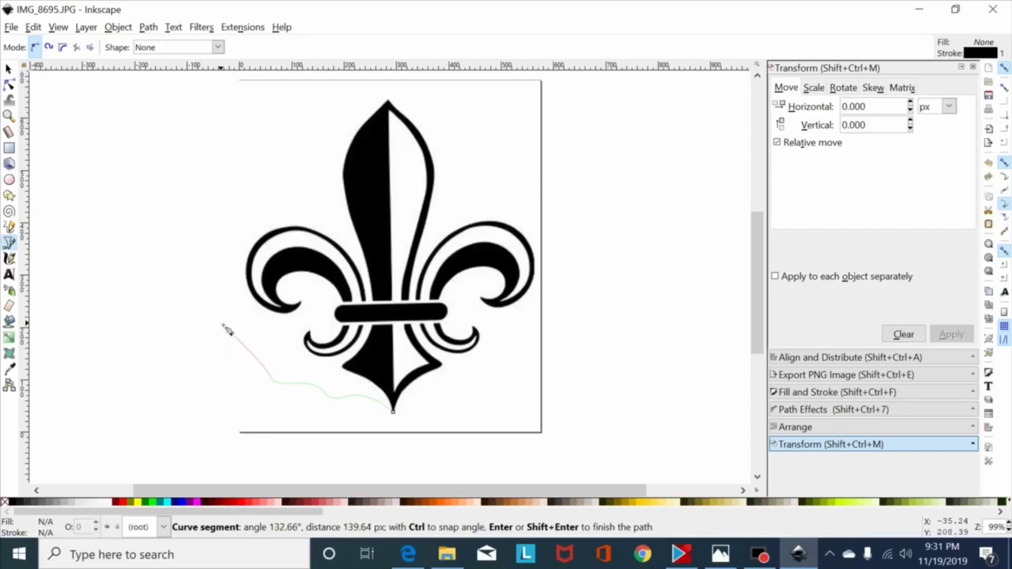
Trace the left half of the base and the small lower-left curl with straight Bezier segments up to the band's lower edge
left_click(346, 369)
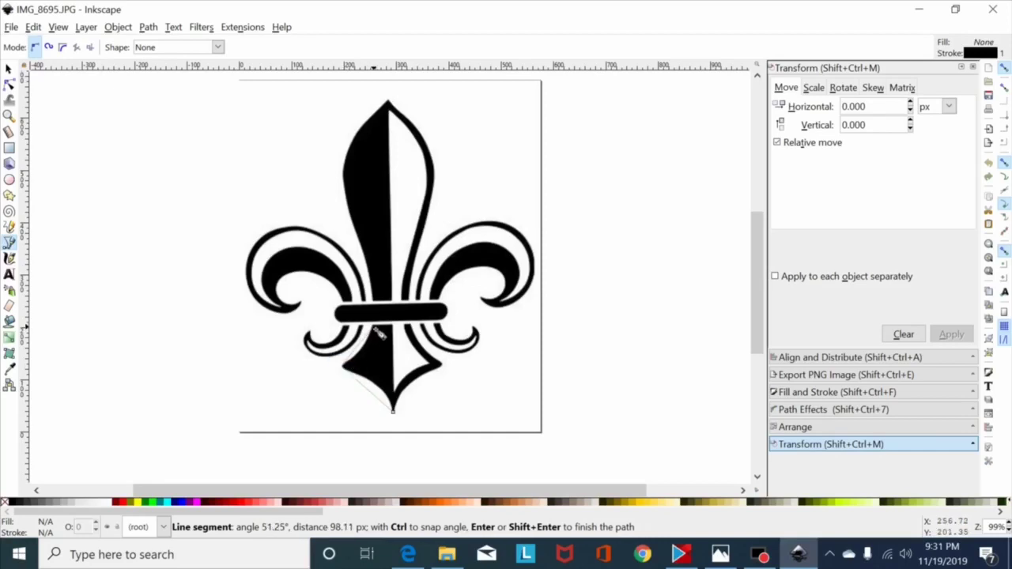
left_click(379, 333)
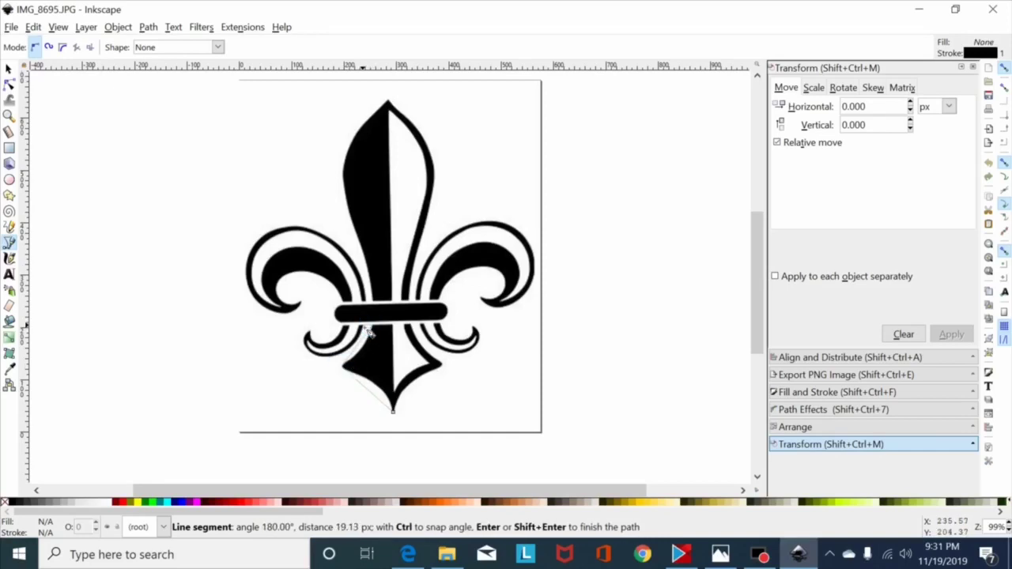
left_click(368, 332)
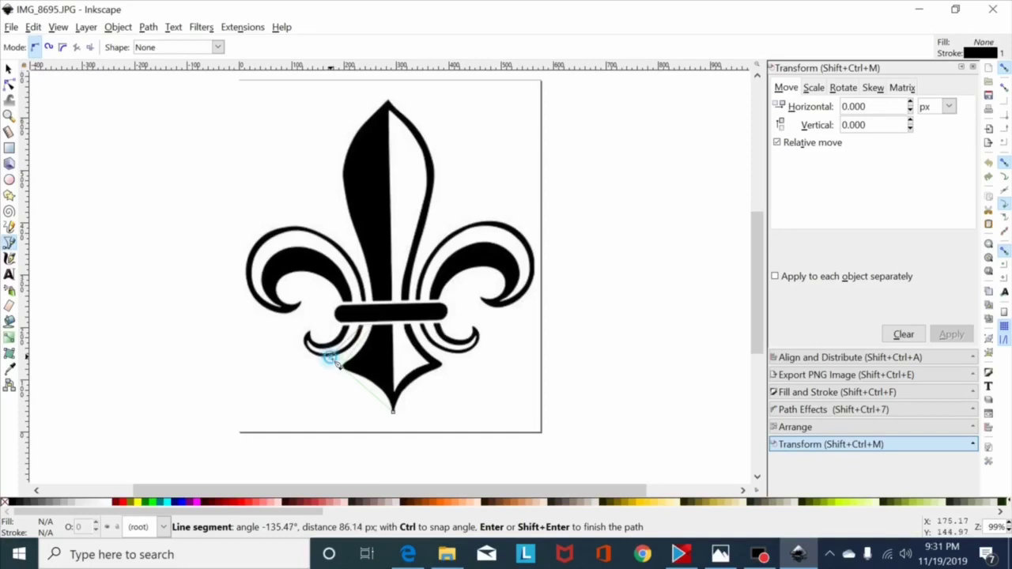
key("BackSpace")
key("BackSpace")
left_click(308, 330)
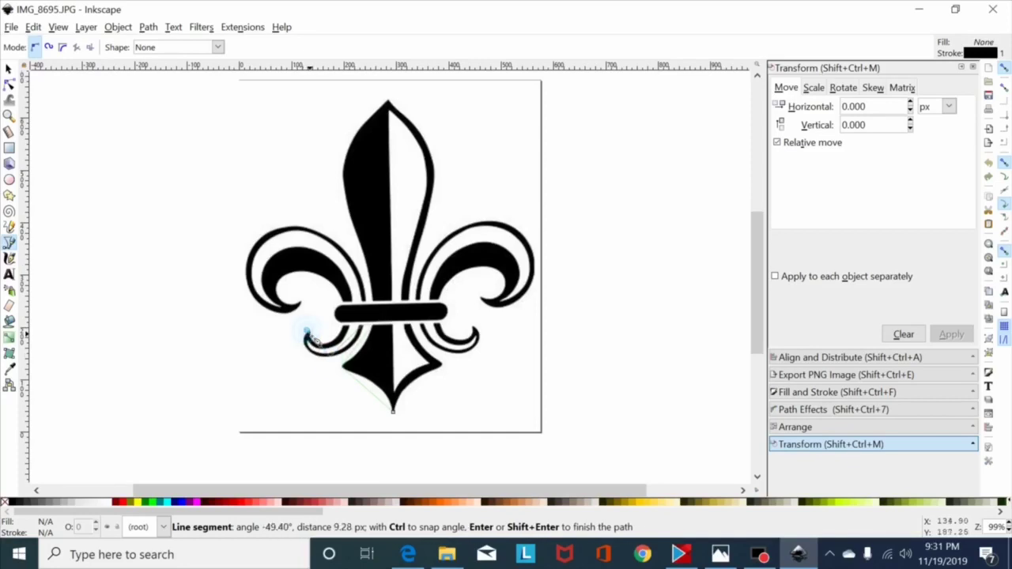
left_click(330, 346)
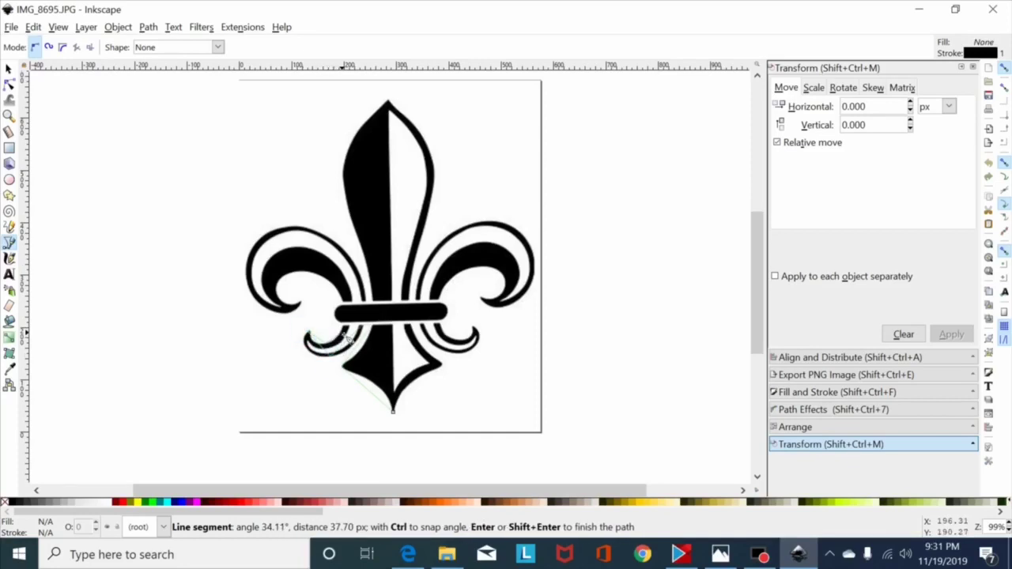
left_click(346, 330)
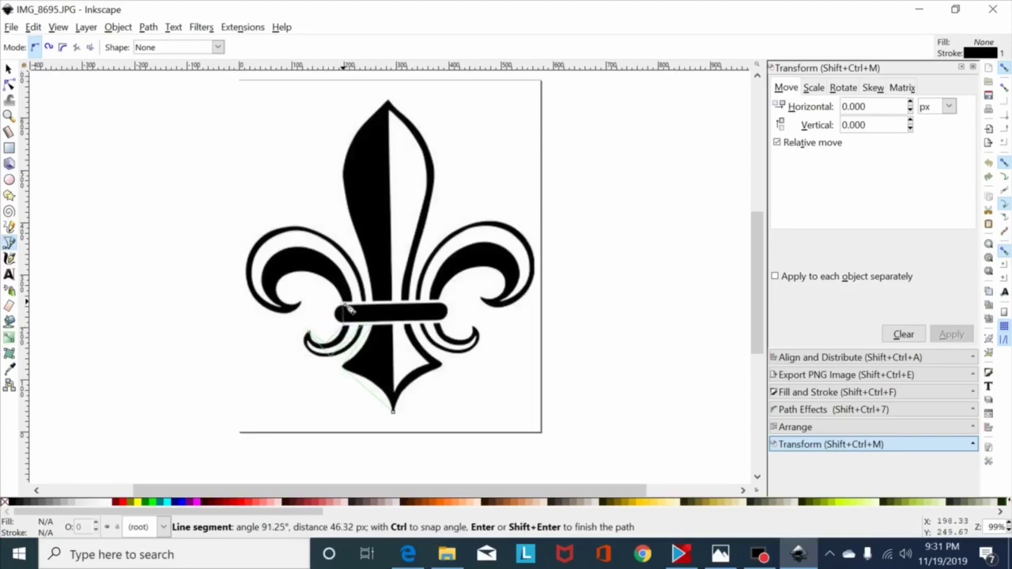
Continue the path across the band and roughly around the large left curl, returning to the band's upper edge
left_click(346, 308)
left_click(308, 275)
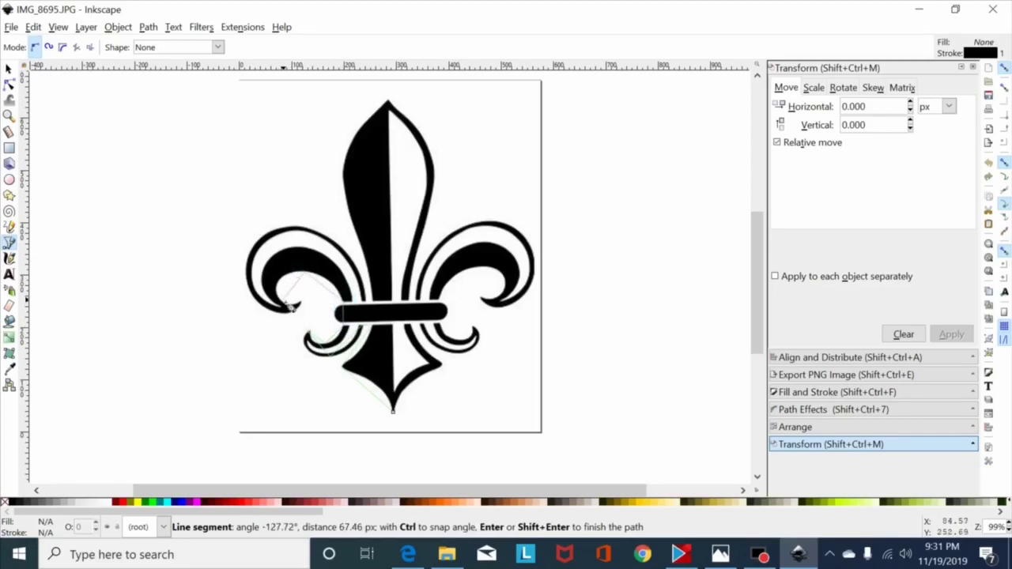
left_click(281, 297)
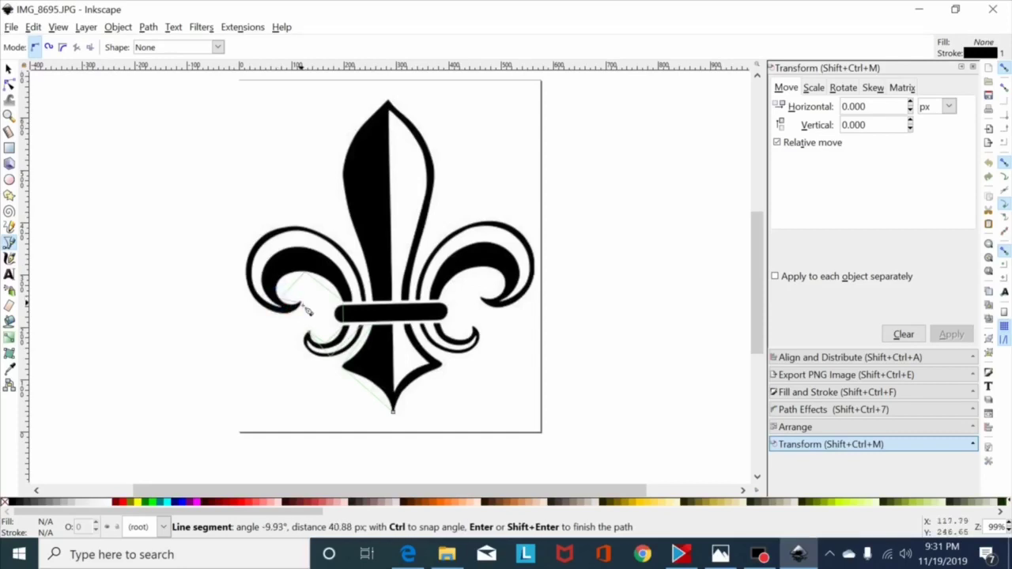
left_click(308, 309)
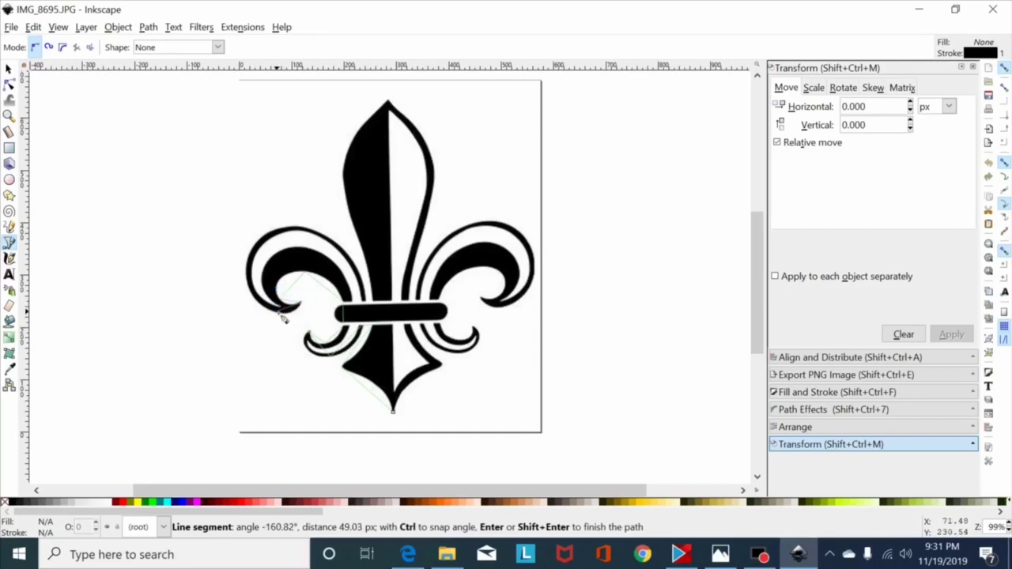
left_click(279, 315)
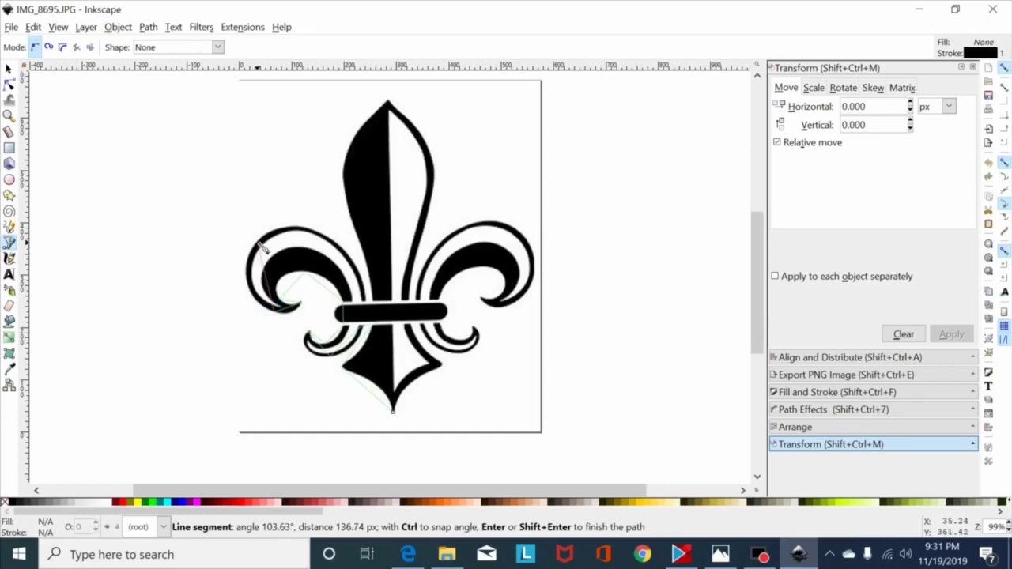
left_click(259, 237)
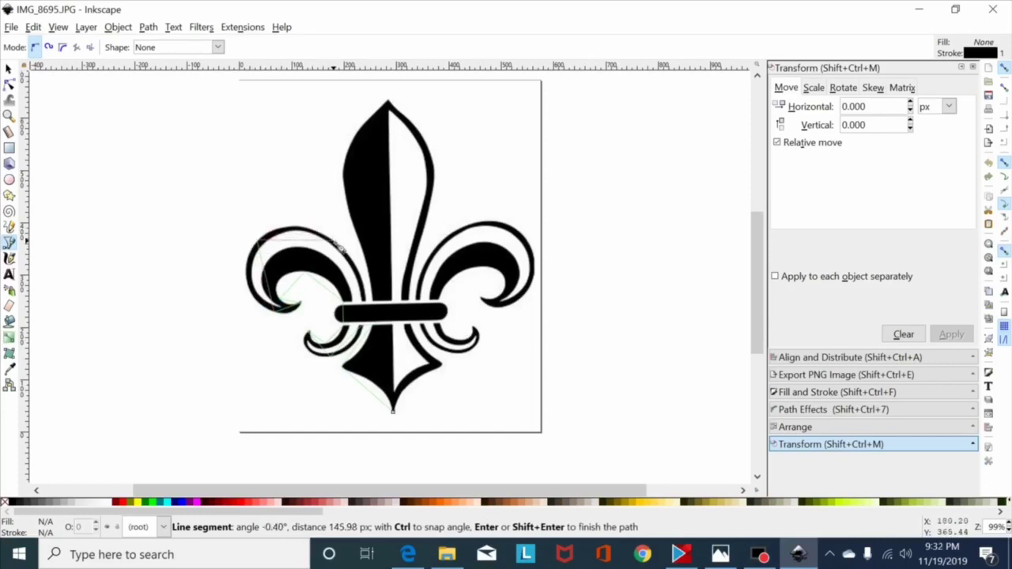
left_click(340, 246)
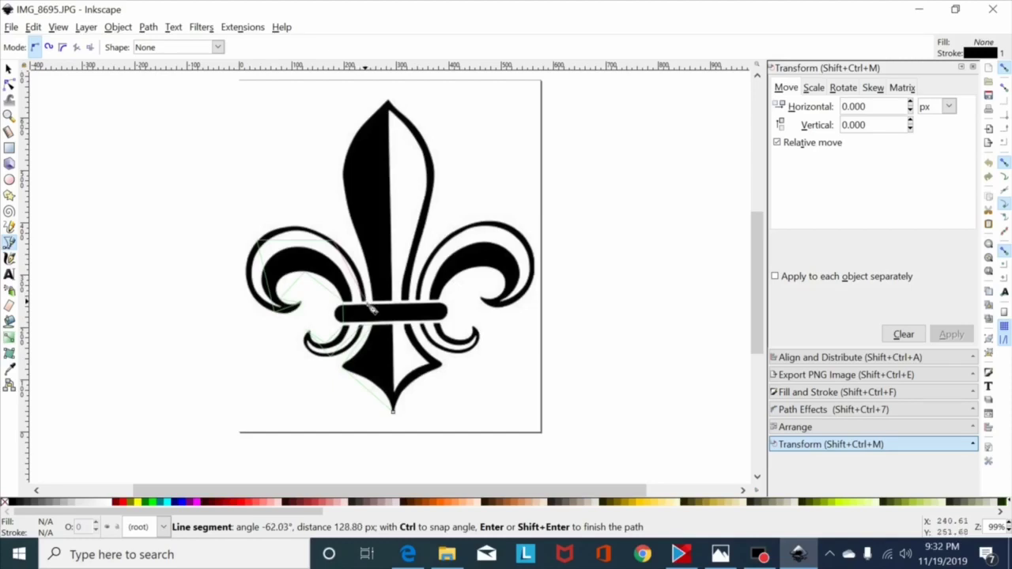
left_click(370, 310)
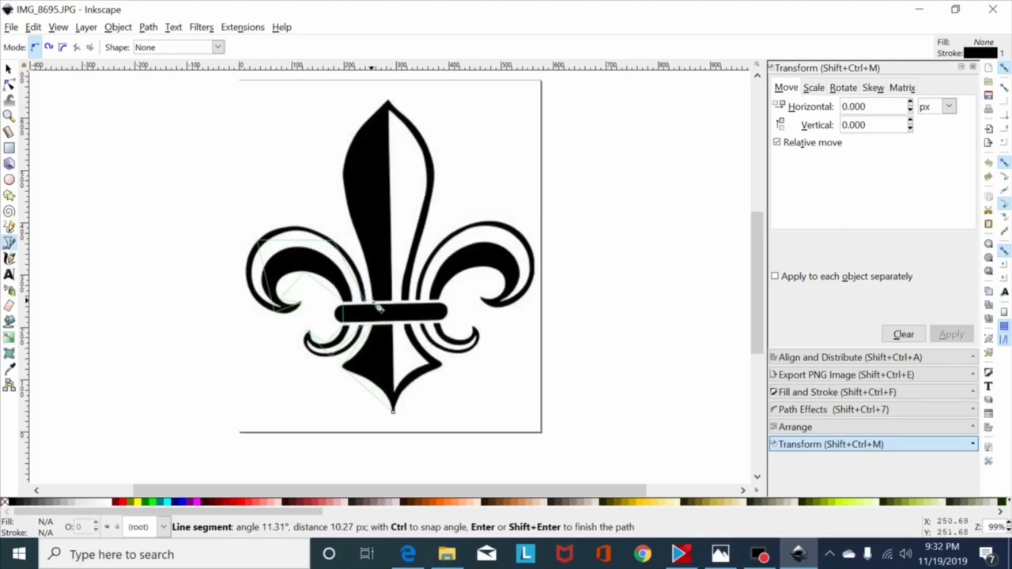
Trace the left side of the central petal up to its top tip and close the path straight down the centre at the bottom tip
left_click(381, 309)
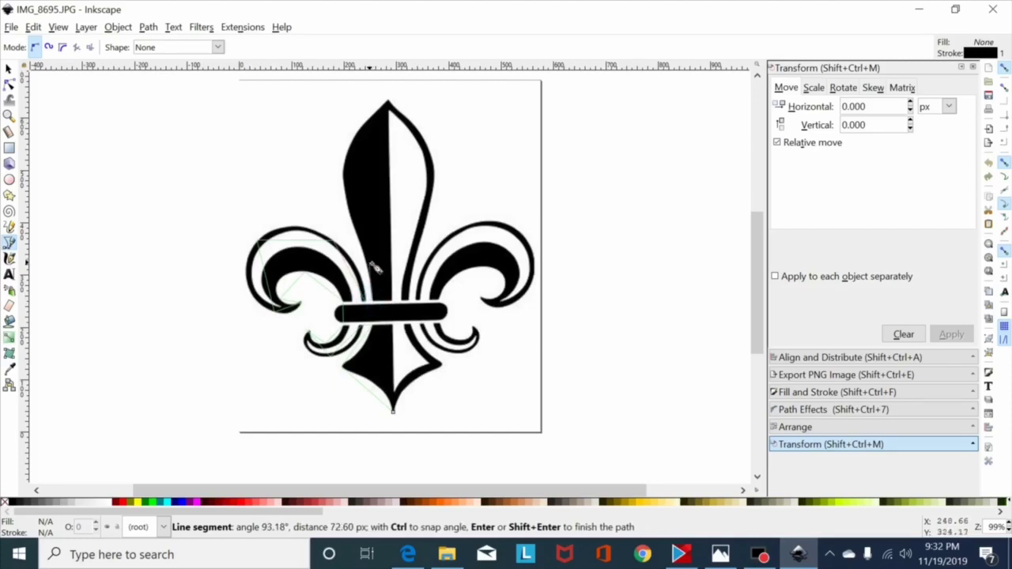
left_click(347, 185)
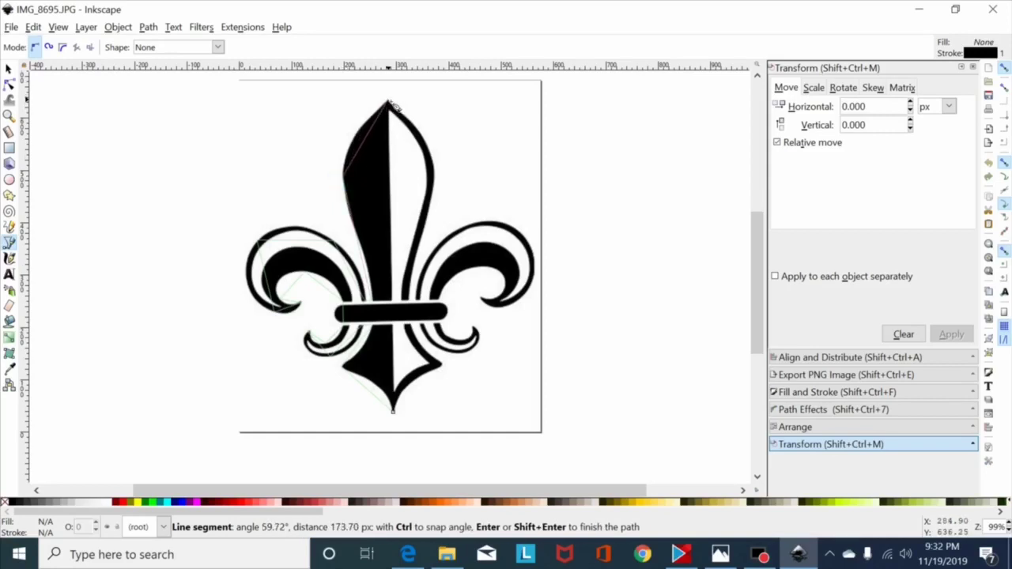
left_click(390, 103)
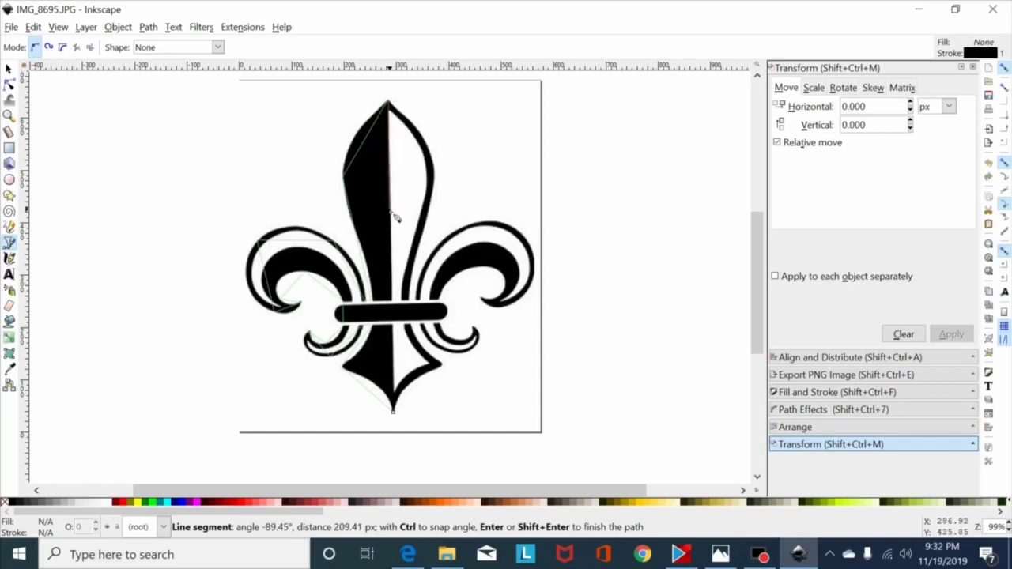
left_click(395, 415)
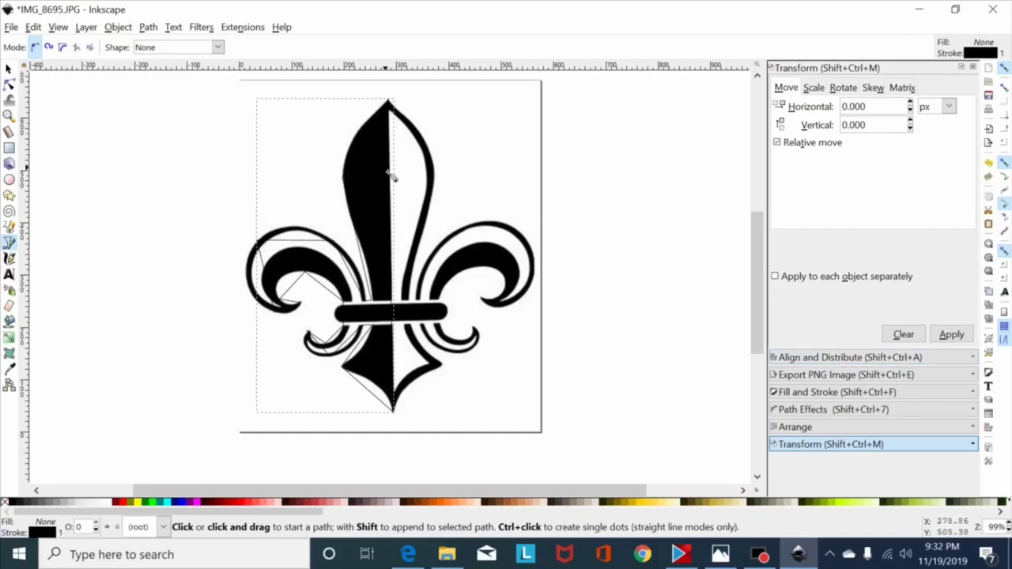
Give the traced path a flat red stroke, RGBA fb0000ff
left_click(8, 82)
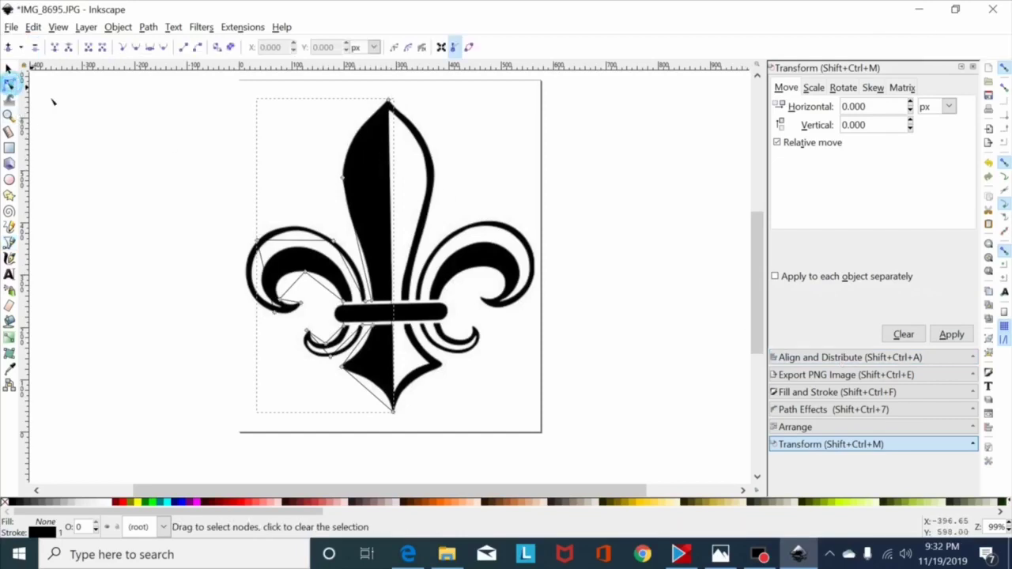
left_click(830, 393)
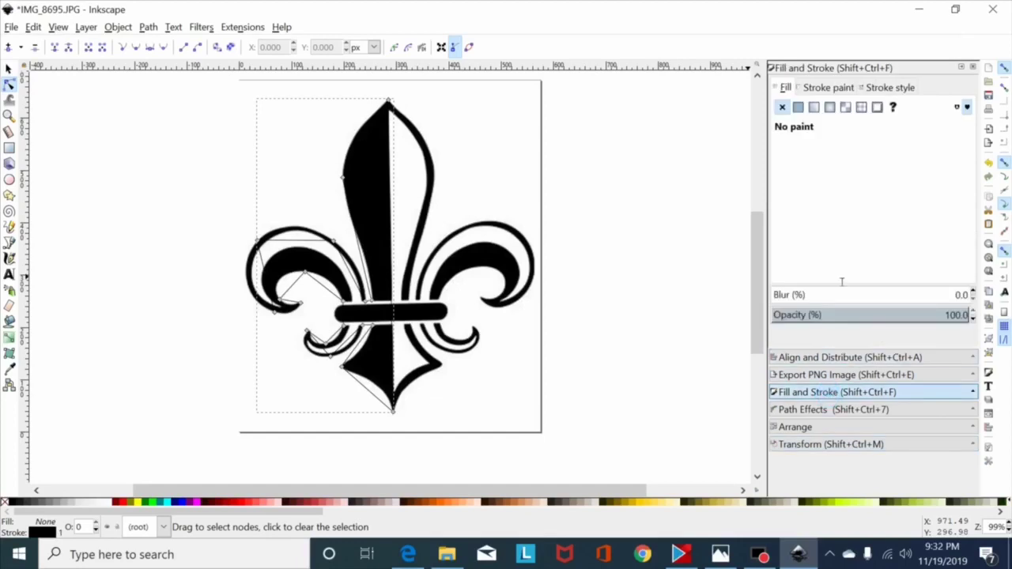
left_click(822, 87)
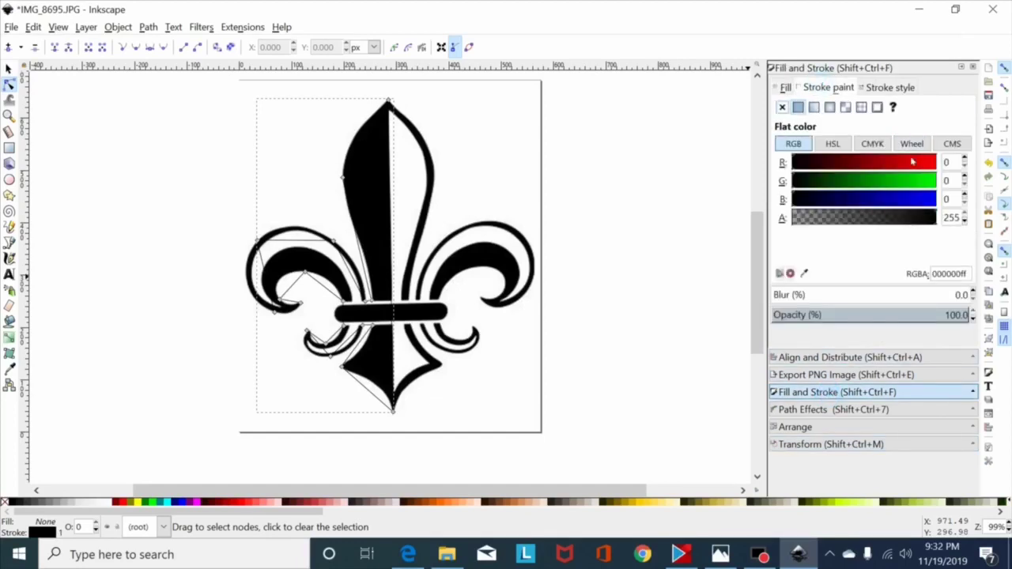
left_click(936, 162)
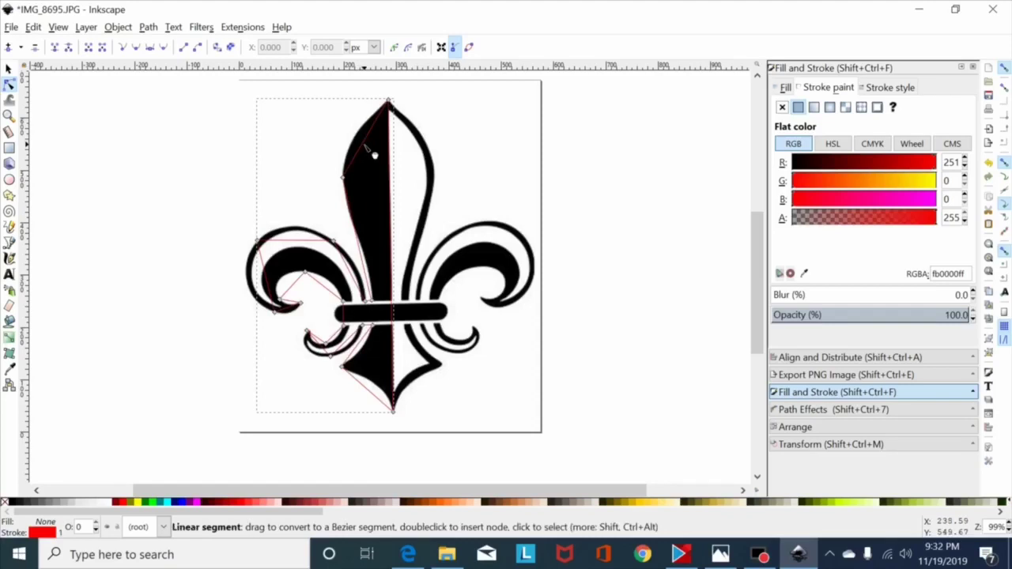
Bend the segments along the central petal's left edge to fit the image, making the node at its widest point smooth and adjusting the handles
left_click_drag(364, 144, 356, 139)
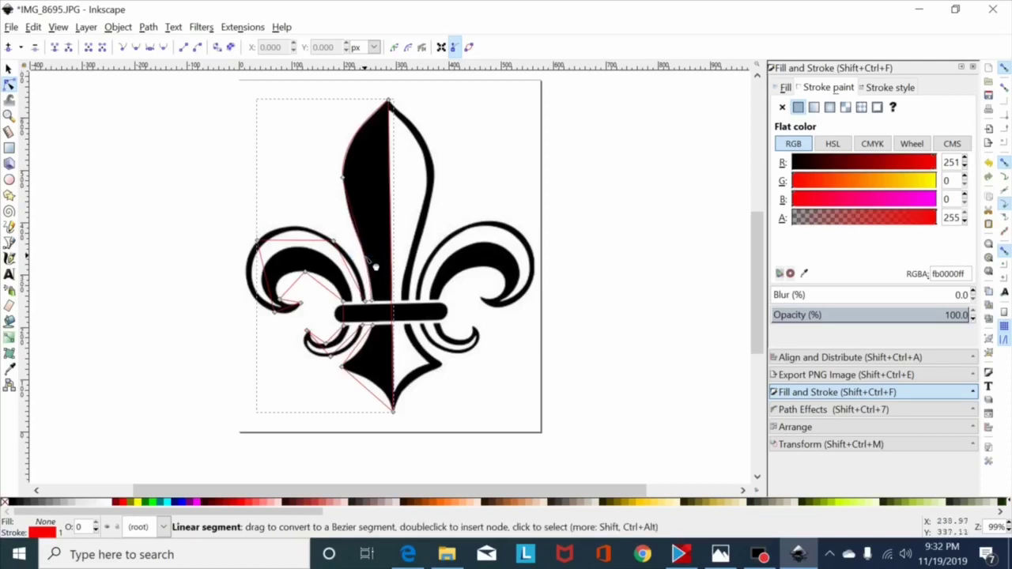
left_click_drag(334, 199, 369, 156)
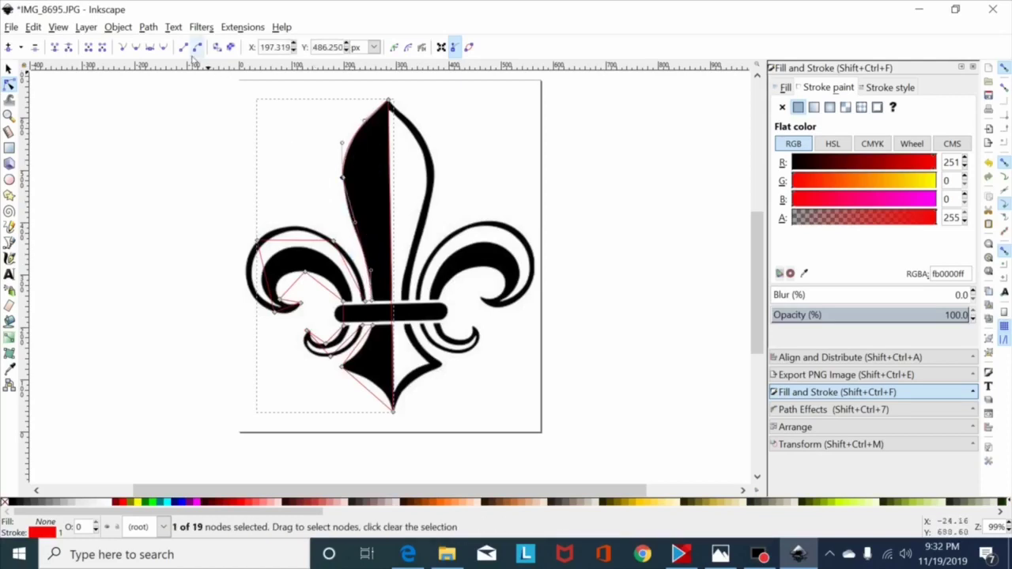
left_click(136, 48)
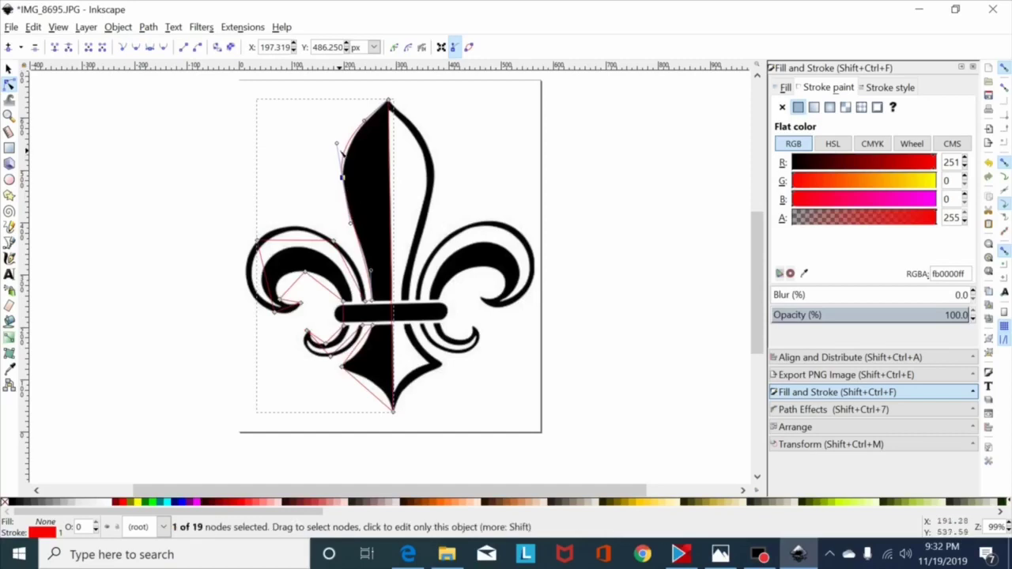
left_click_drag(338, 143, 340, 150)
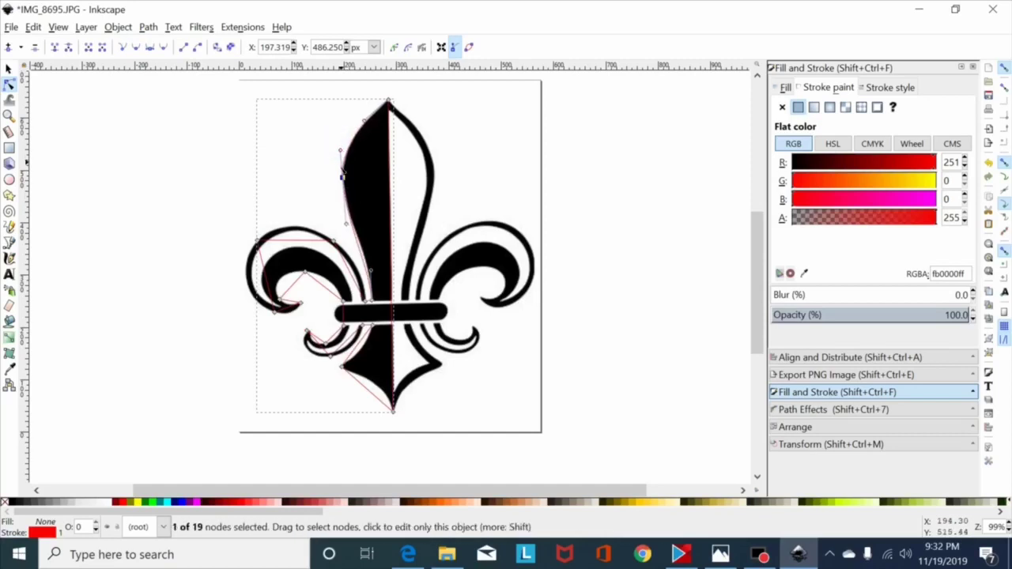
left_click_drag(347, 226, 343, 175)
left_click(342, 177)
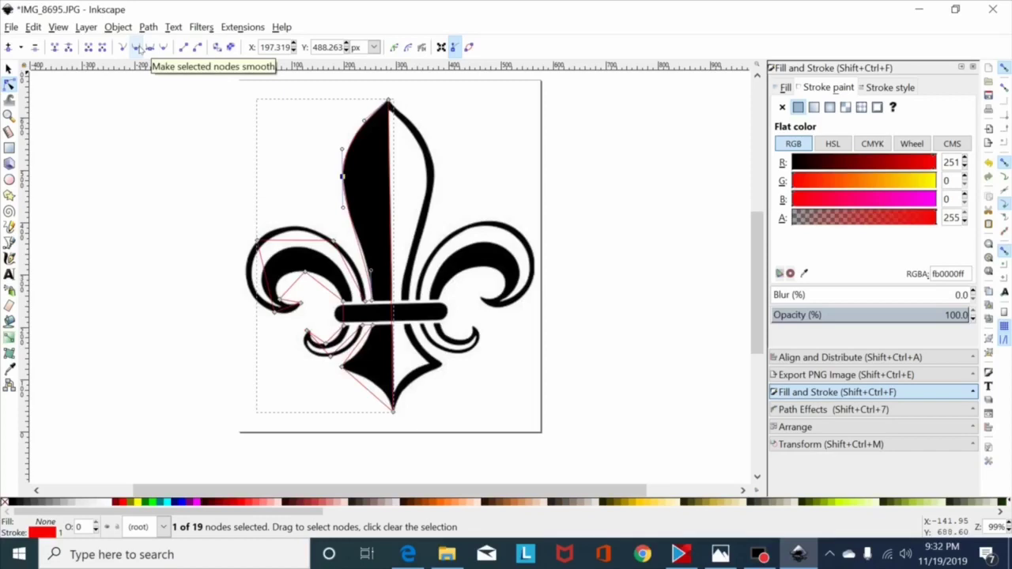
left_click(139, 49)
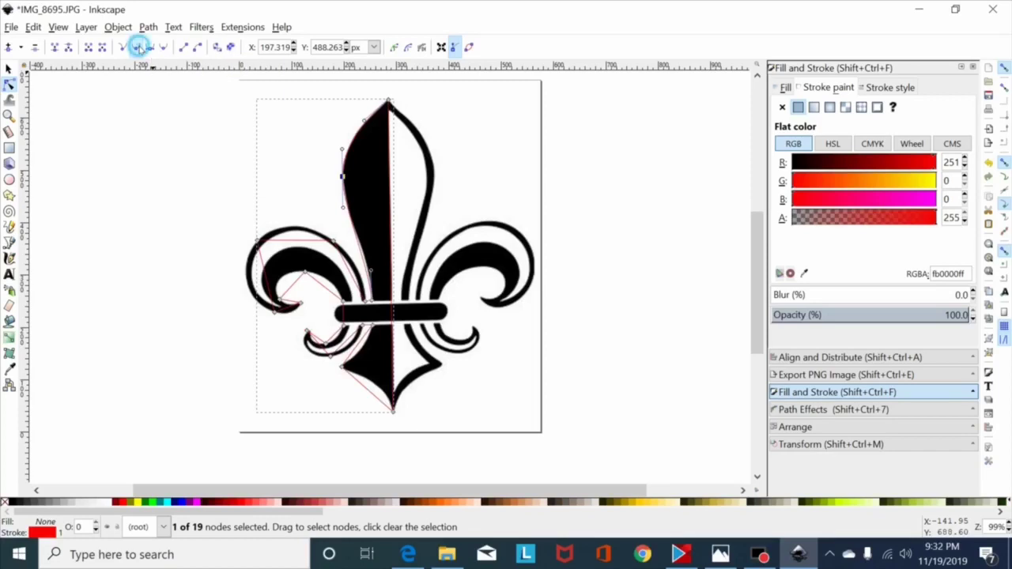
left_click_drag(369, 271, 373, 264)
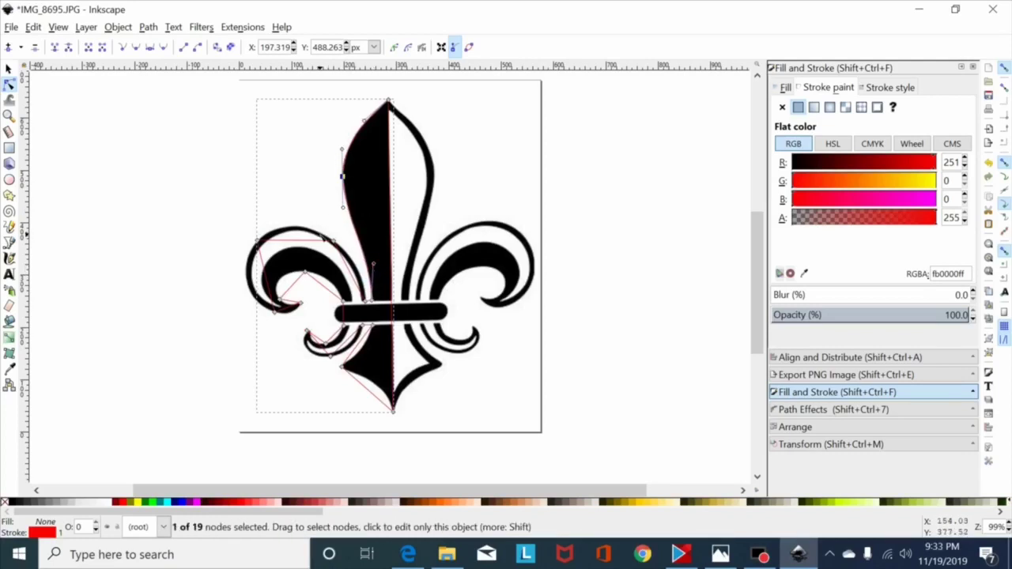
Bend the straight segments along the outer and inner edges of the large left curl to follow the image
key("plus")
key("plus")
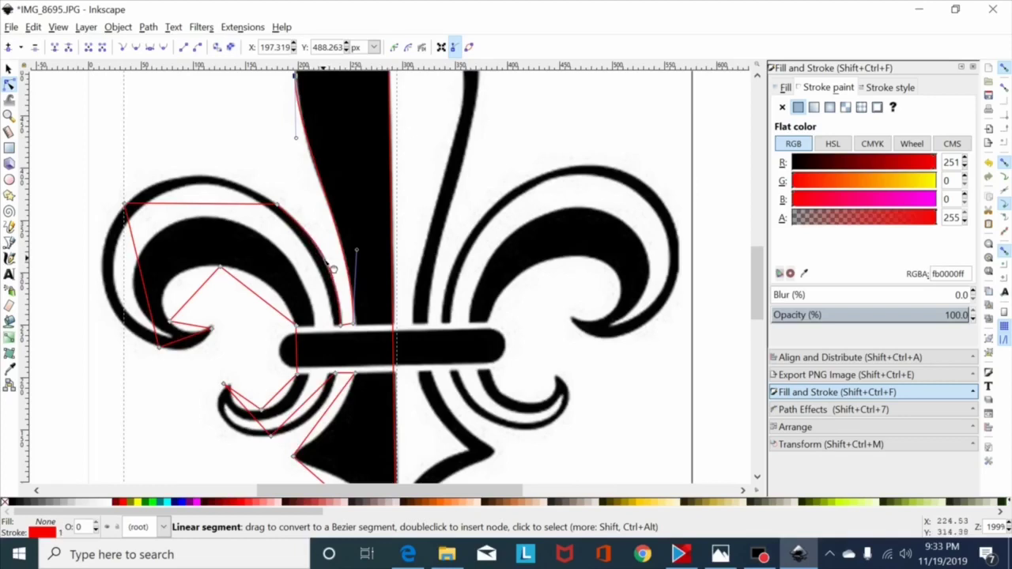
left_click_drag(203, 204, 204, 182)
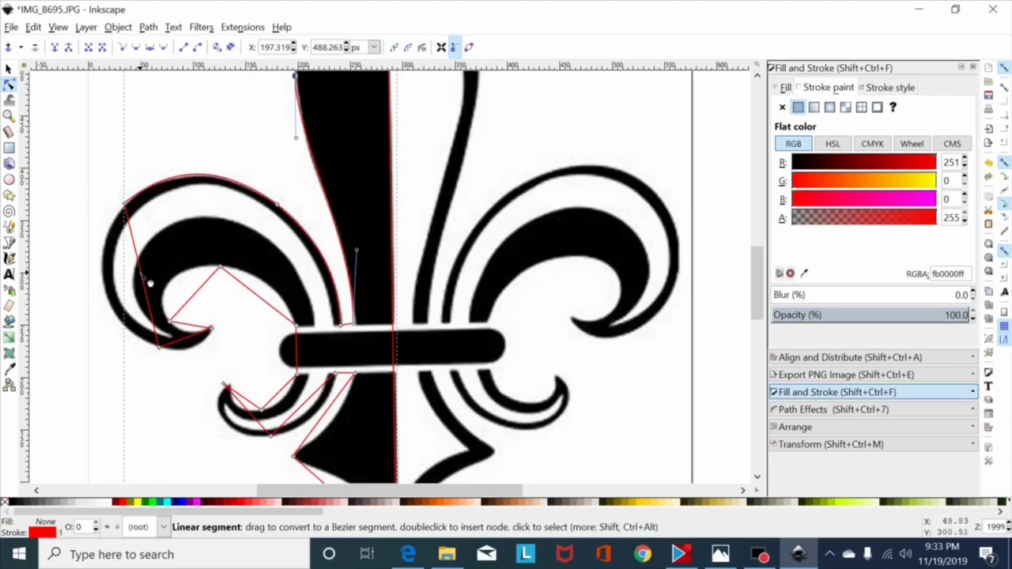
left_click_drag(145, 279, 106, 300)
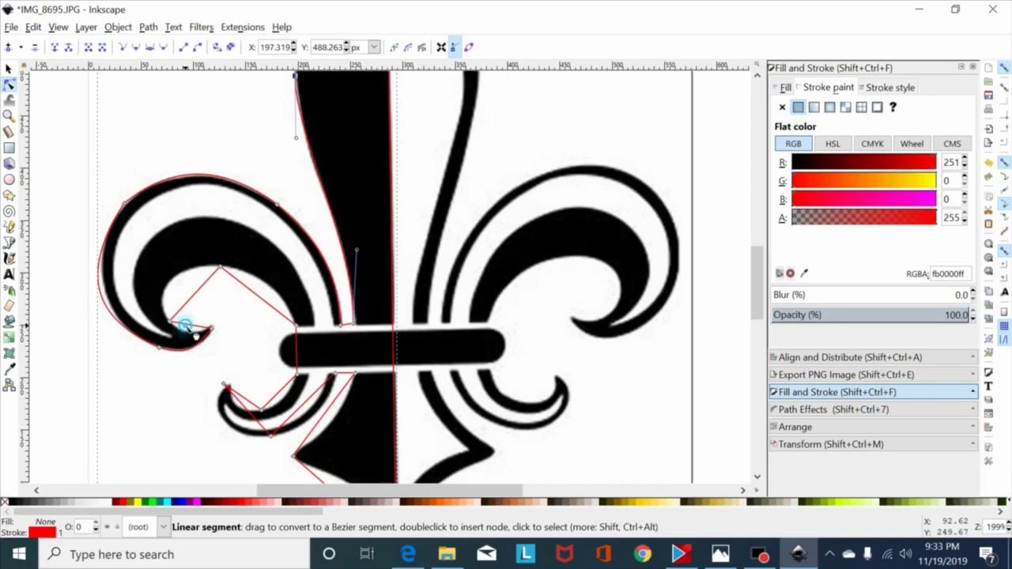
left_click_drag(204, 308, 178, 291)
left_click_drag(277, 312, 282, 286)
Make the large left curl's nodes smooth and adjust the handles along its outer edge to match the outline
left_click_drag(293, 150, 93, 293)
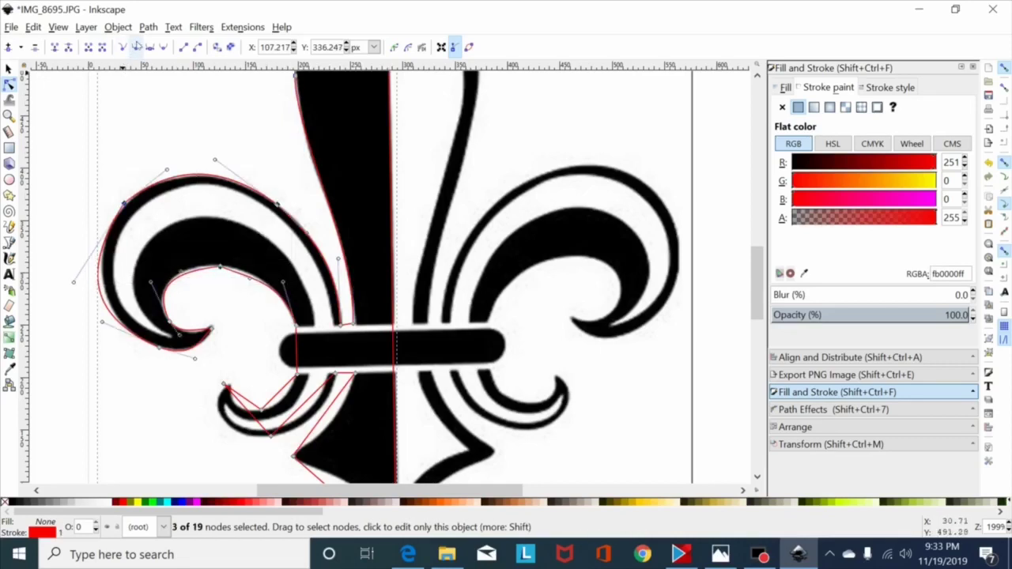
left_click(136, 47)
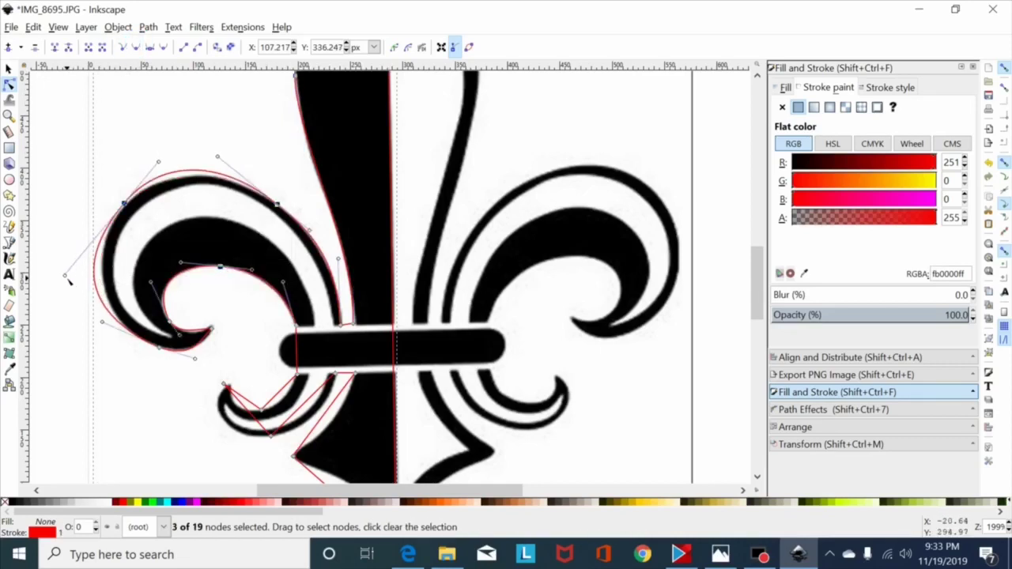
left_click_drag(180, 299, 132, 345)
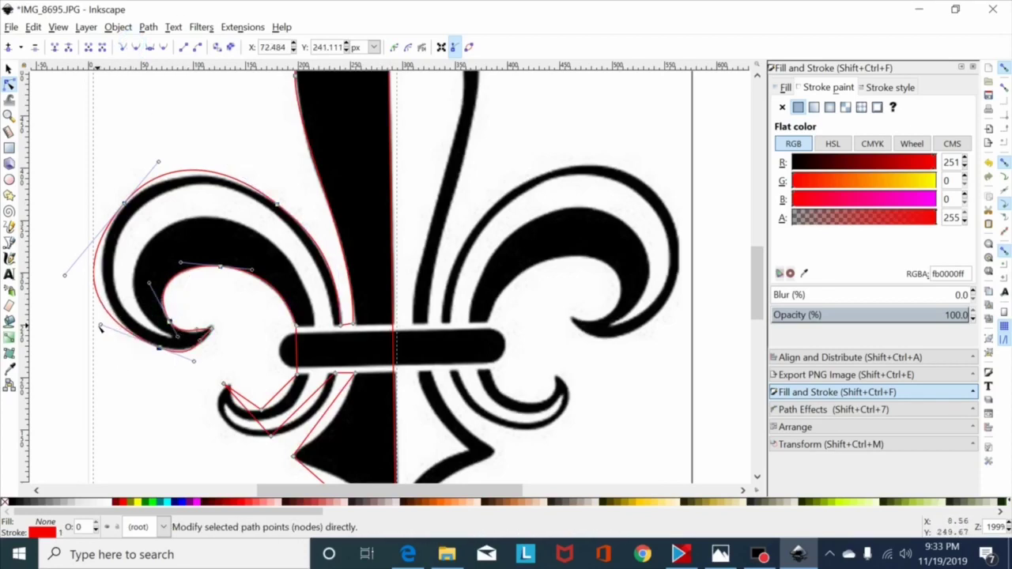
left_click_drag(99, 325, 122, 339)
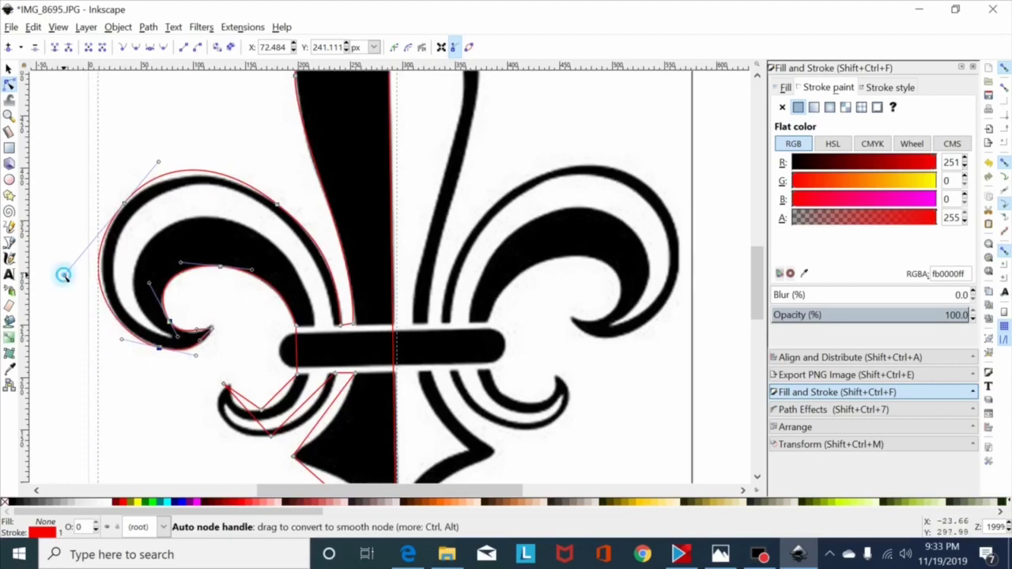
left_click_drag(65, 278, 70, 264)
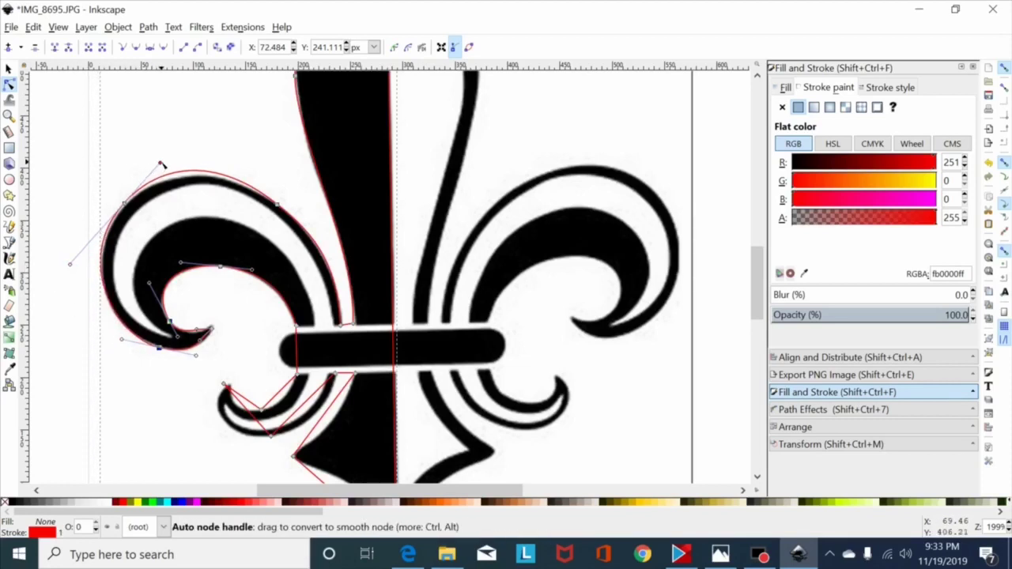
left_click_drag(160, 166, 154, 175)
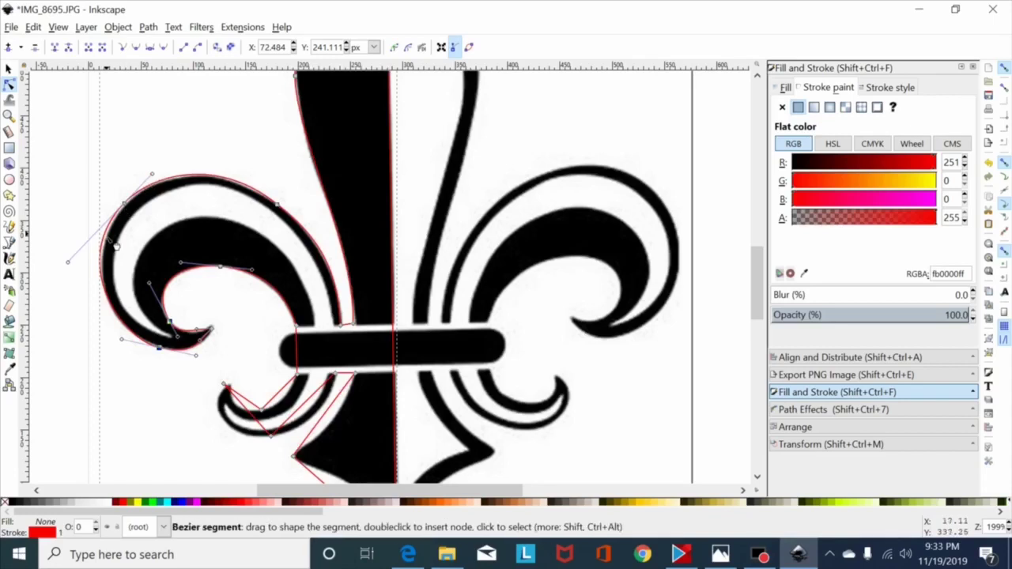
Nudge the large curl's upper-left node slightly inward and fine-tune the handles at its top and inner tip
left_click(125, 204)
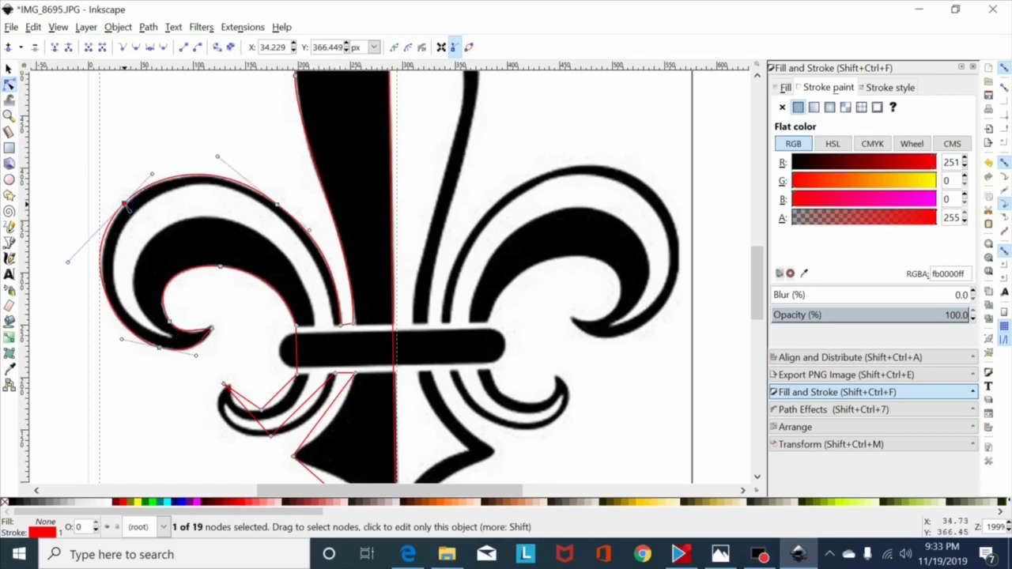
left_click_drag(125, 204, 130, 206)
left_click_drag(218, 157, 222, 166)
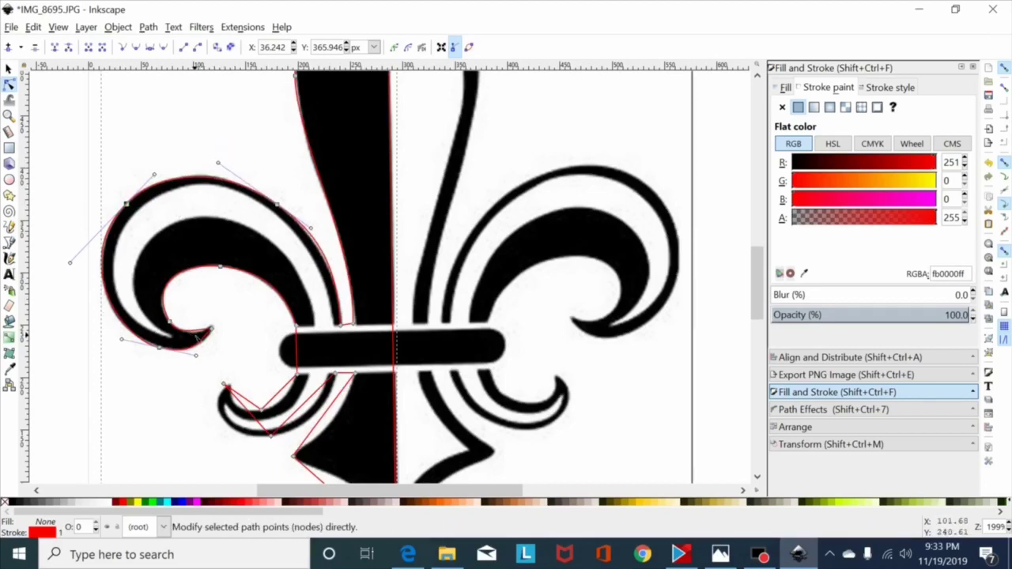
left_click(209, 329)
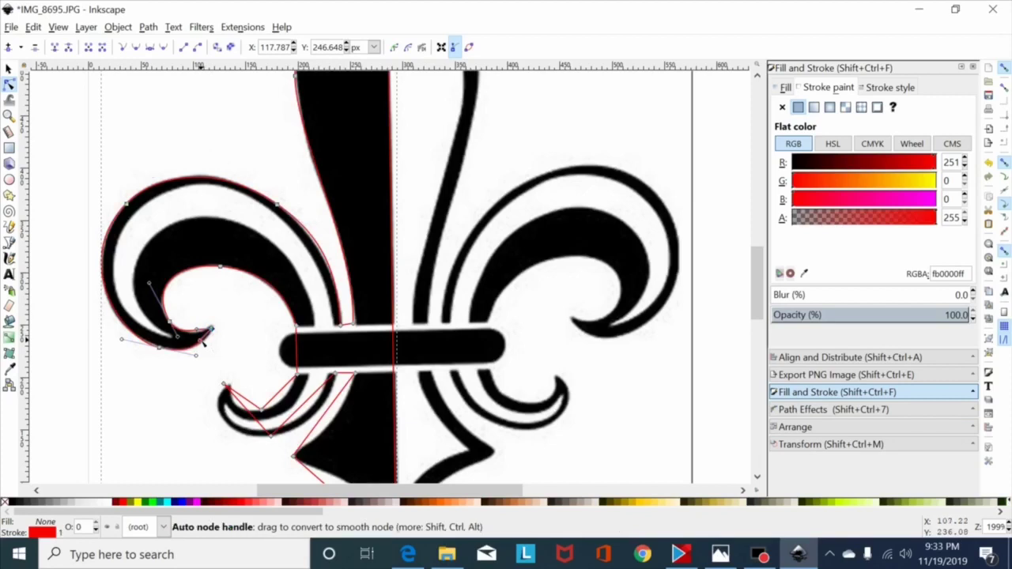
left_click_drag(206, 333, 203, 332)
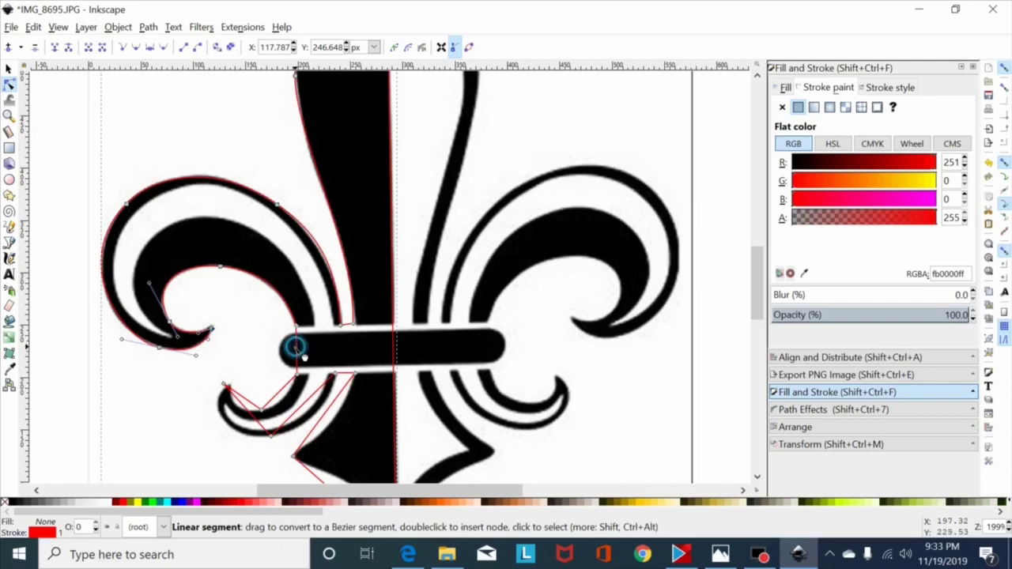
Bend the segment at the band's left end into a rounded curve and adjust its handles around the end
left_click_drag(294, 348, 288, 363)
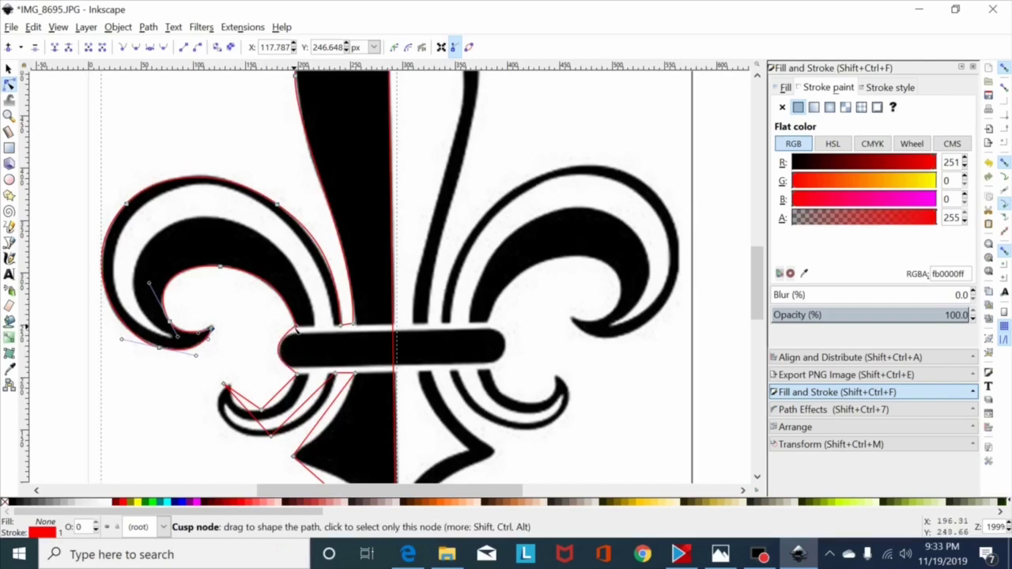
left_click(294, 325)
left_click_drag(265, 352, 275, 373)
left_click_drag(268, 339, 267, 332)
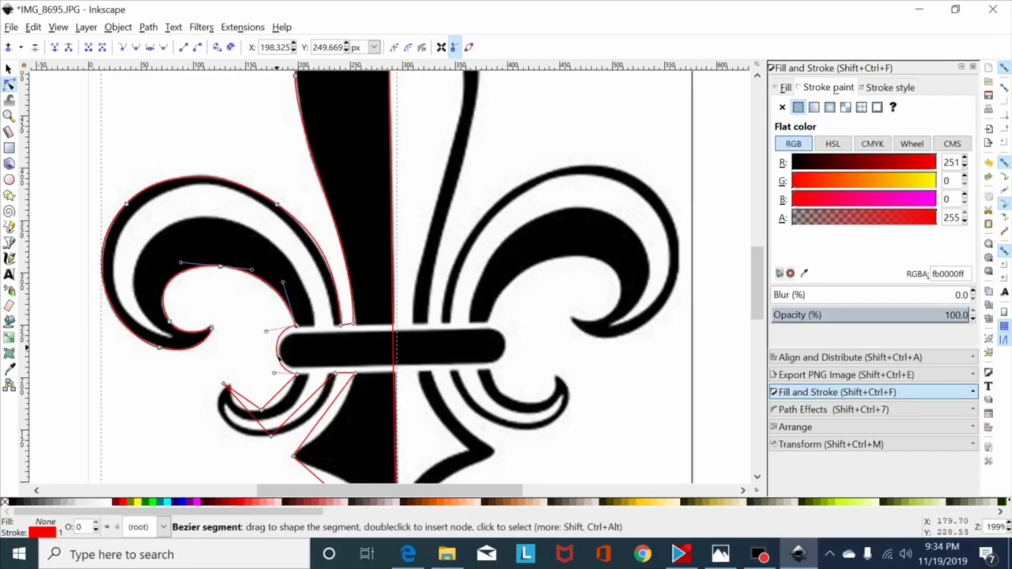
Curve the segments of the small lower-left curl to fit the image, smoothing its two bottom nodes and adjusting the tip's handles
left_click(279, 396)
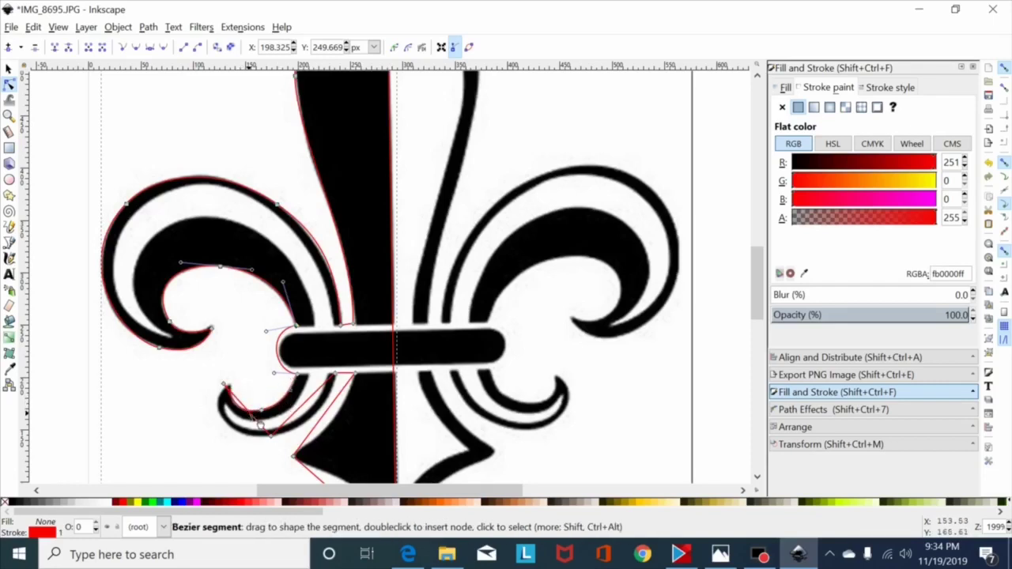
left_click_drag(251, 416, 234, 437)
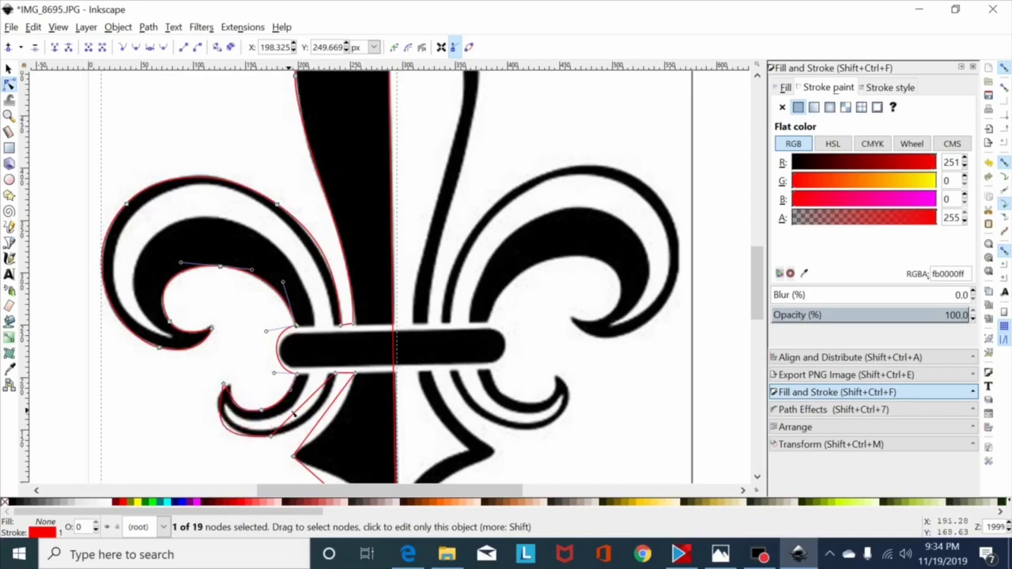
left_click(248, 395)
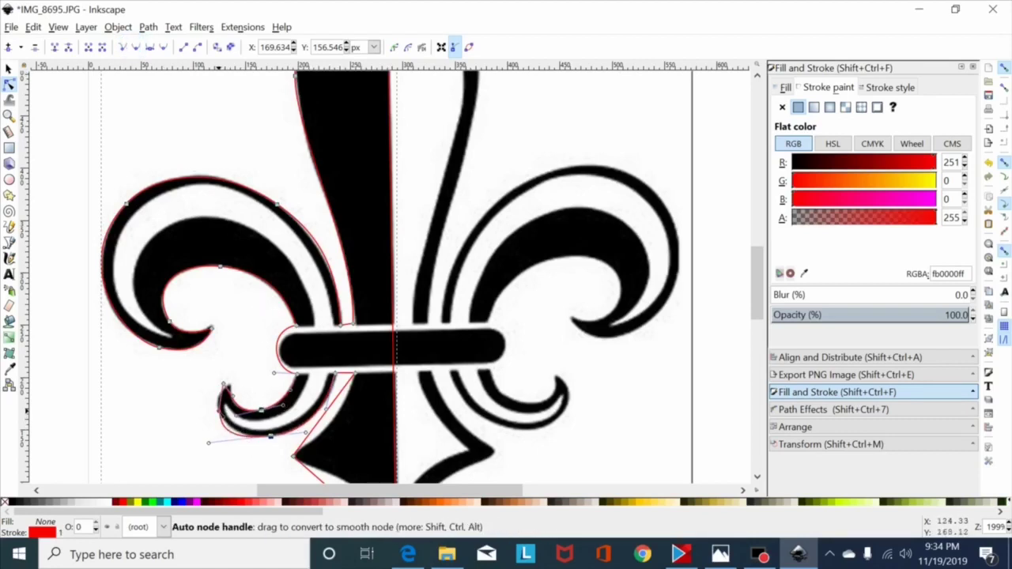
mouse_move(224, 419)
left_mouse_down()
mouse_move(212, 395)
mouse_move(232, 386)
mouse_move(218, 401)
mouse_move(210, 388)
mouse_move(226, 403)
left_mouse_up()
left_click(266, 429)
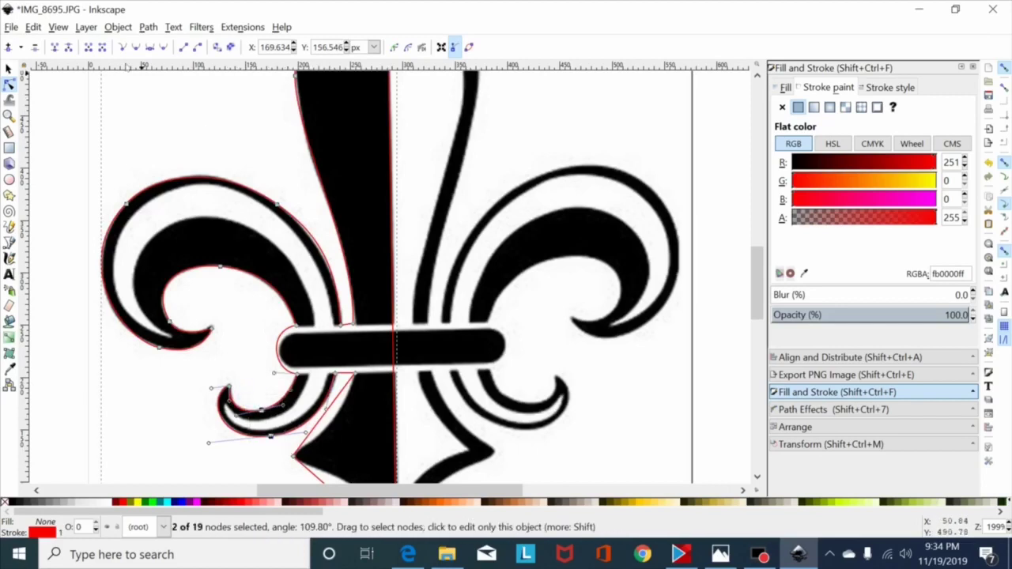
left_click(136, 47)
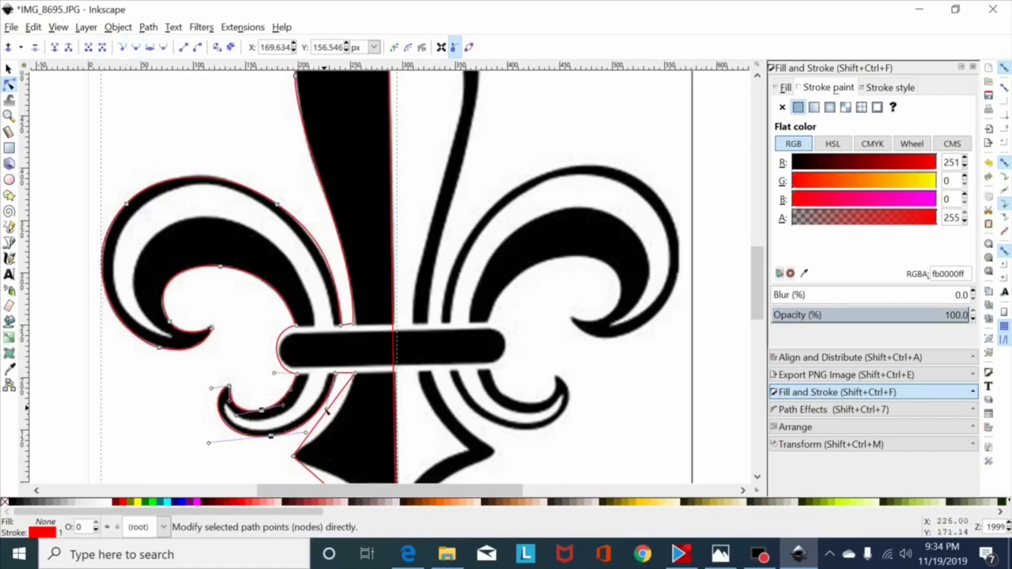
Bend the segments from the band to the base's left point and down to the bottom tip to match the image
left_click_drag(326, 409, 331, 401)
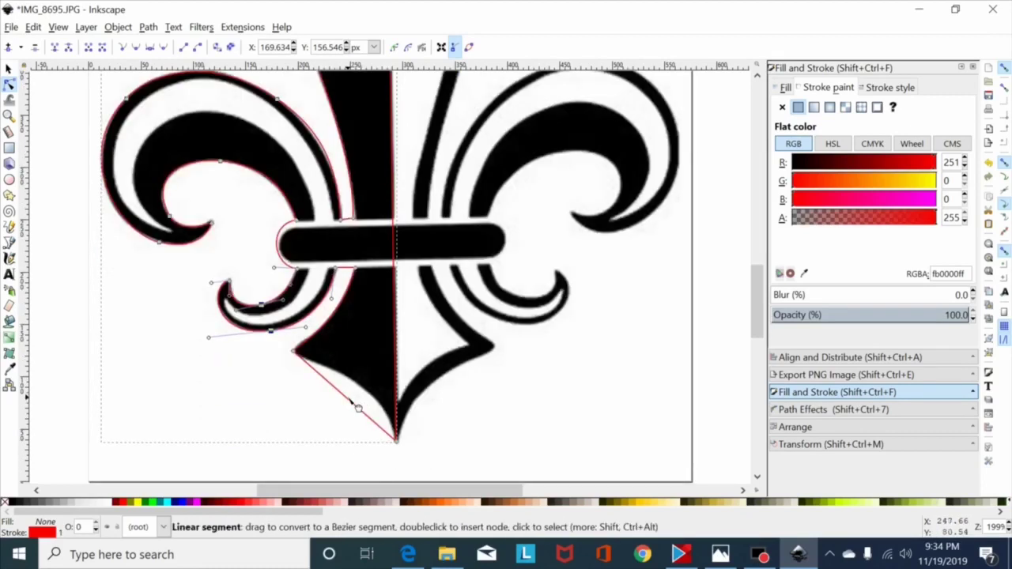
left_click_drag(358, 403, 307, 373)
left_click(305, 359)
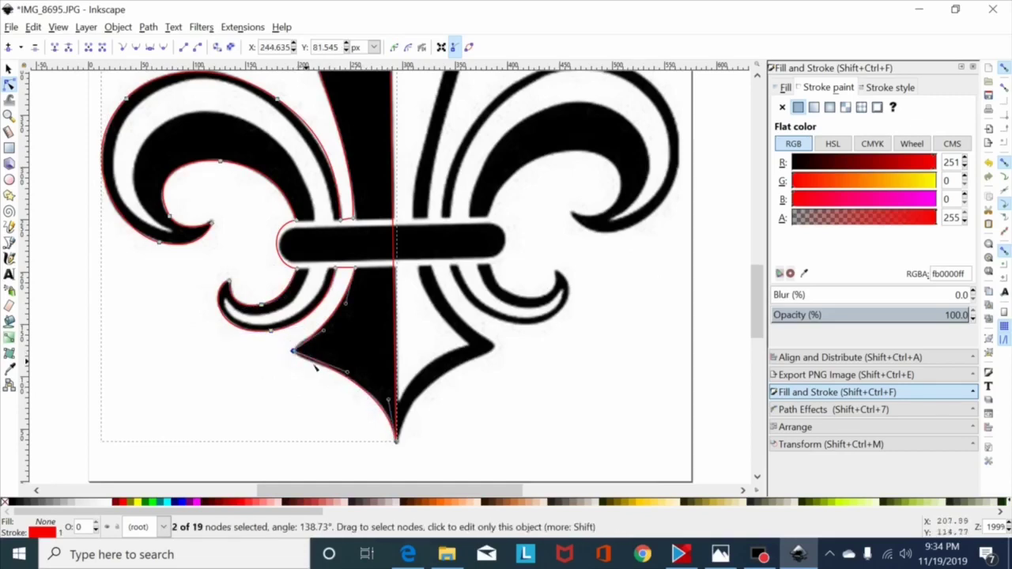
mouse_move(346, 371)
left_mouse_down()
mouse_move(342, 357)
mouse_move(341, 366)
left_mouse_up()
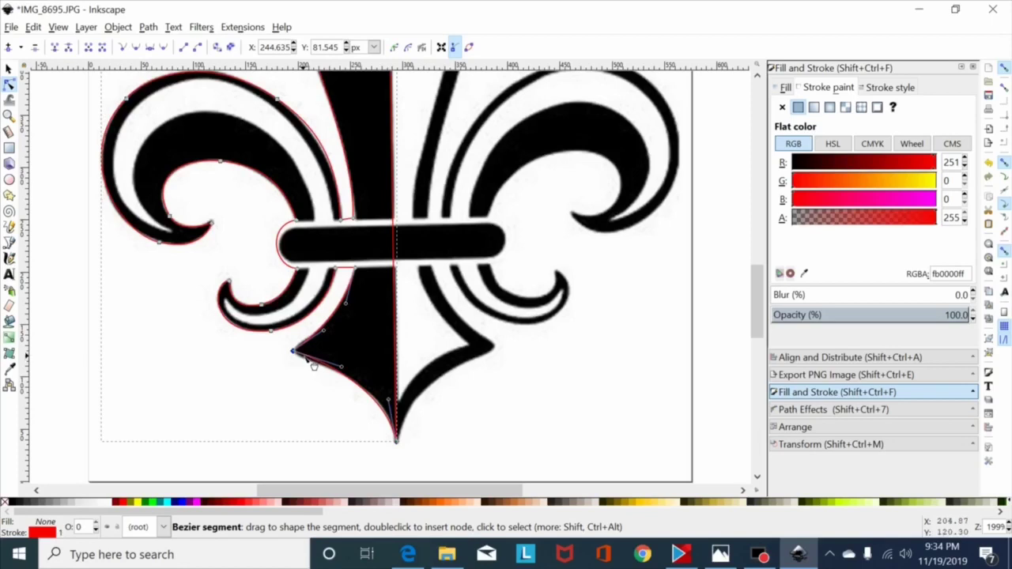
Replace the corner node at the base's left point with one node on each side and adjust their handles to round the point
left_click(301, 354)
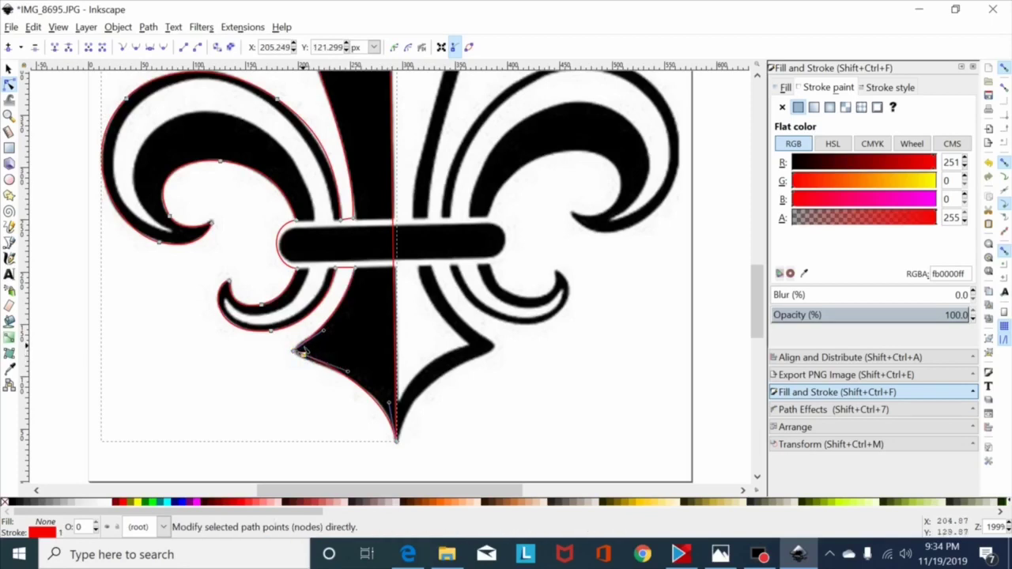
mouse_move(301, 353)
left_mouse_down()
mouse_move(300, 345)
mouse_move(291, 351)
mouse_move(312, 361)
left_mouse_up()
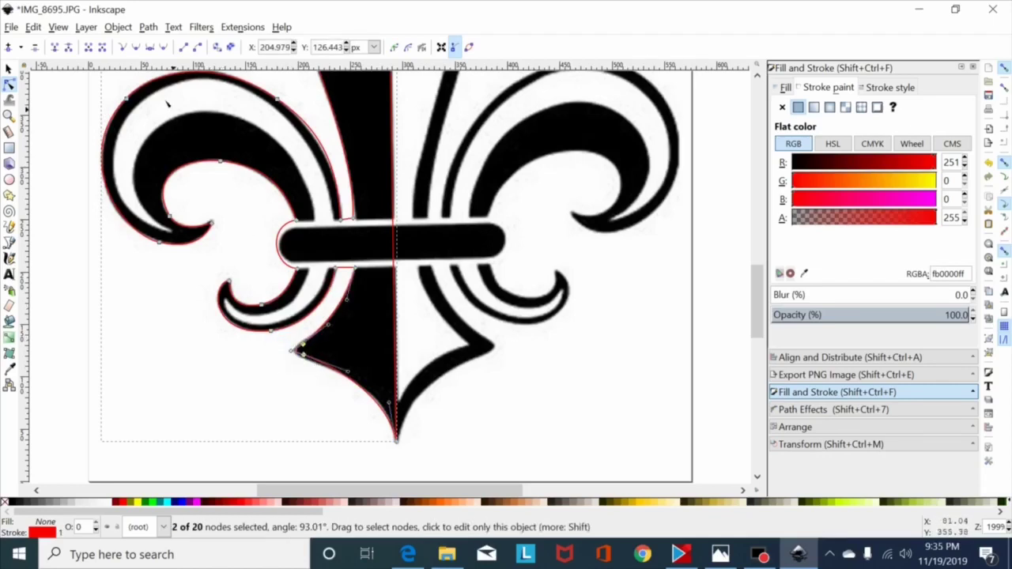
key("plus")
key("plus")
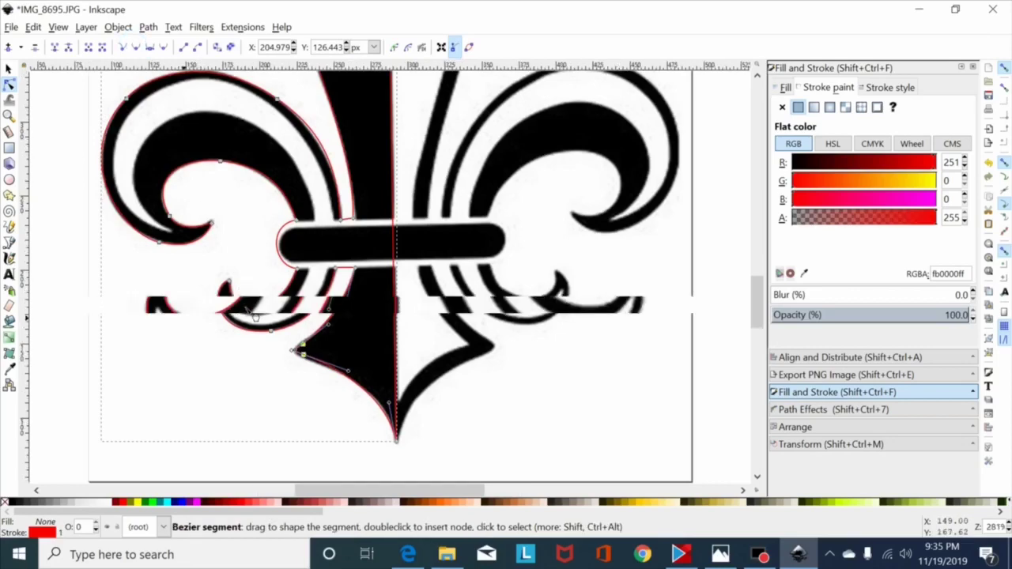
scroll(248, 354, "down", 2)
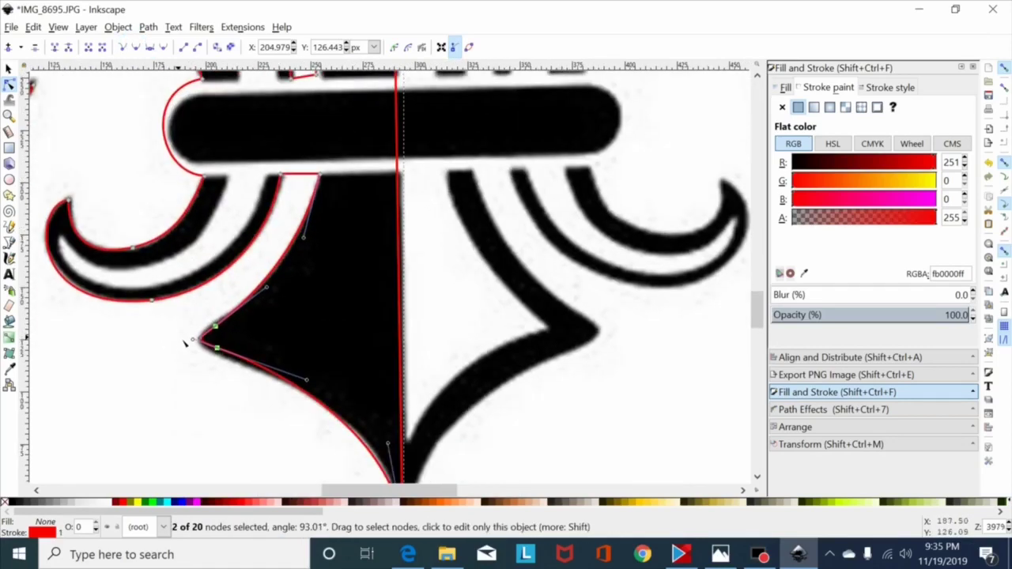
left_click_drag(193, 342, 205, 344)
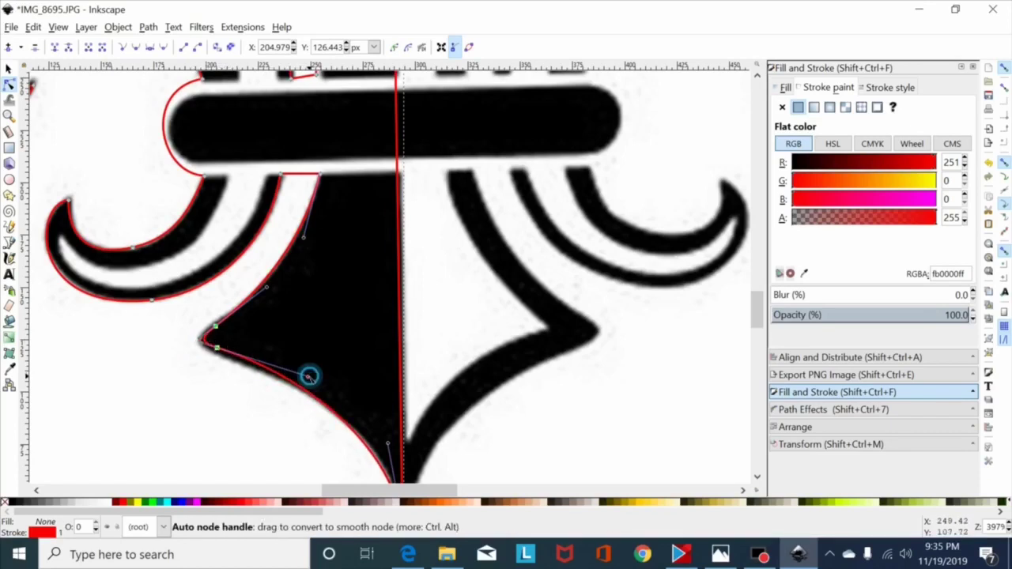
left_click_drag(312, 379, 315, 382)
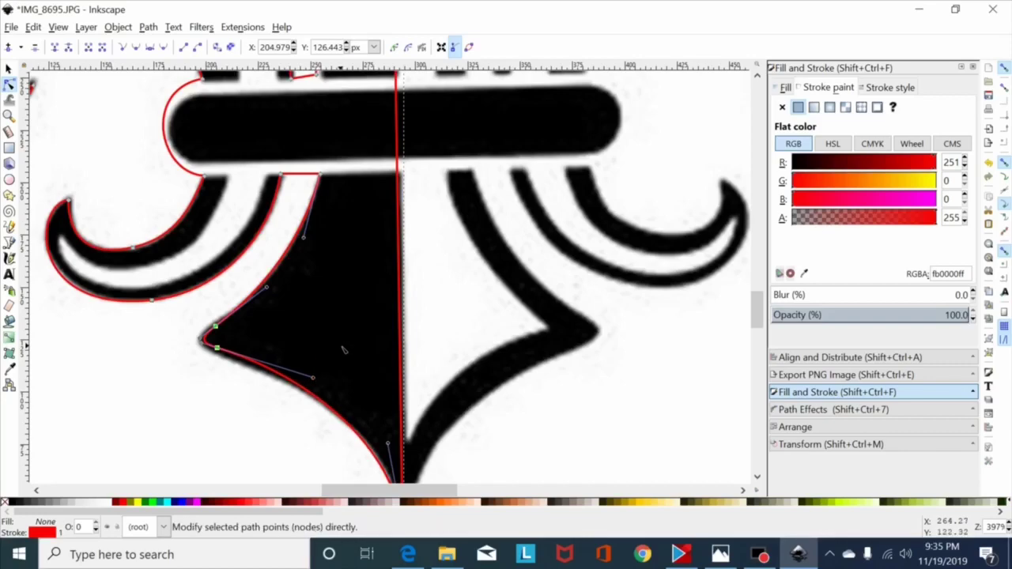
Align the three path nodes along the band's upper edge on one horizontal line, and the three along its lower edge likewise
key("minus")
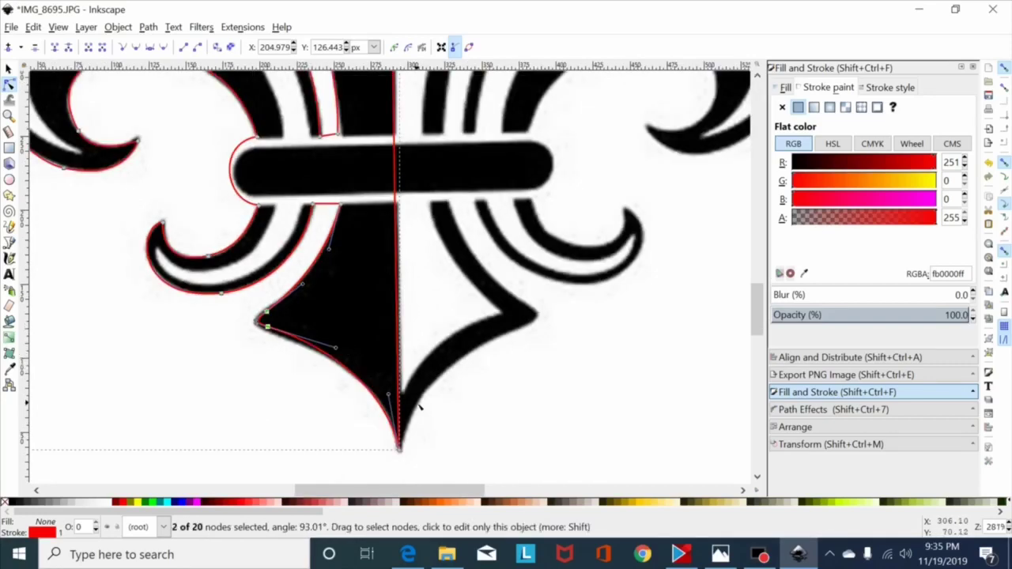
scroll(424, 393, "down", 2, "ctrl")
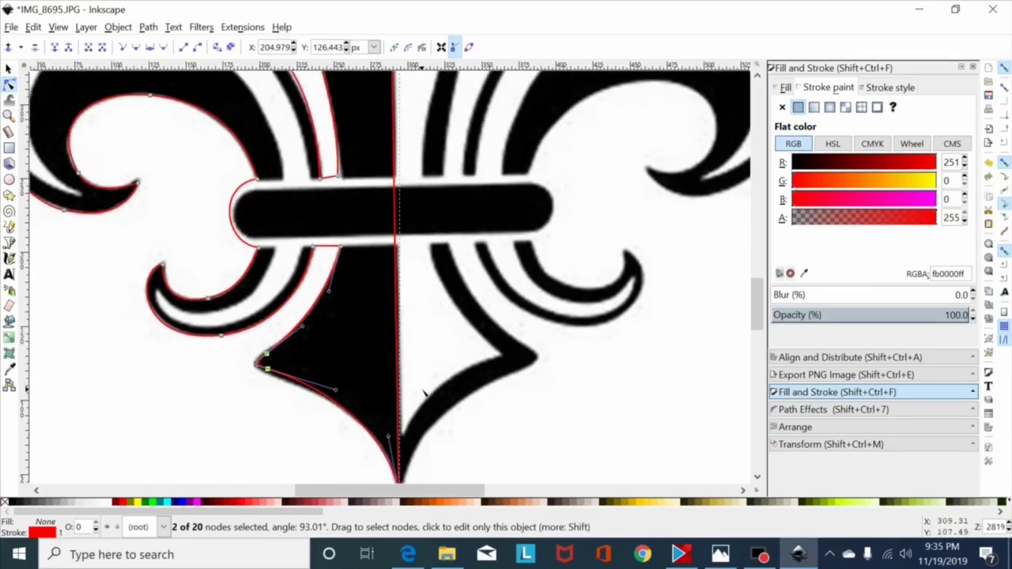
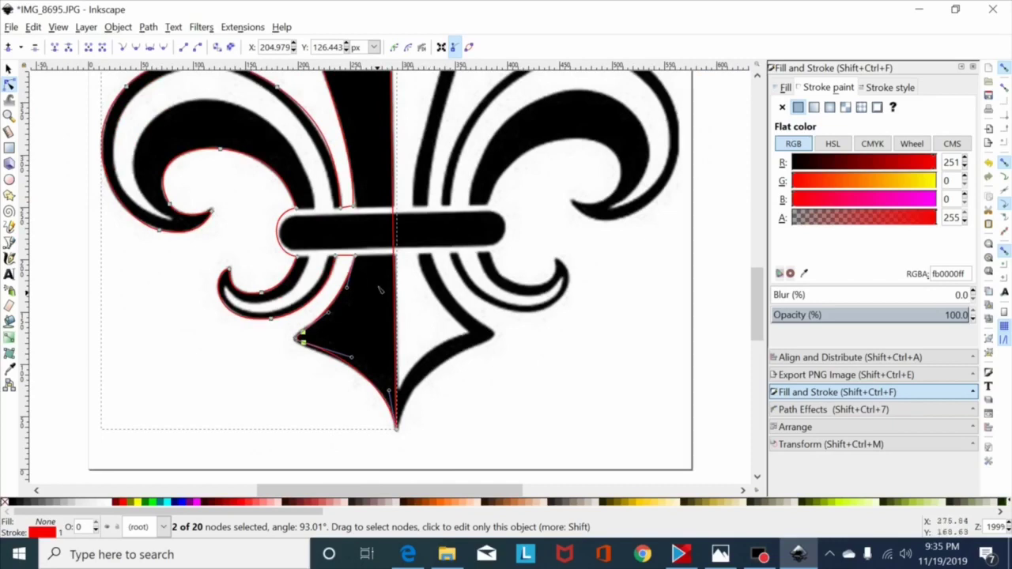
scroll(381, 290, "up", 1)
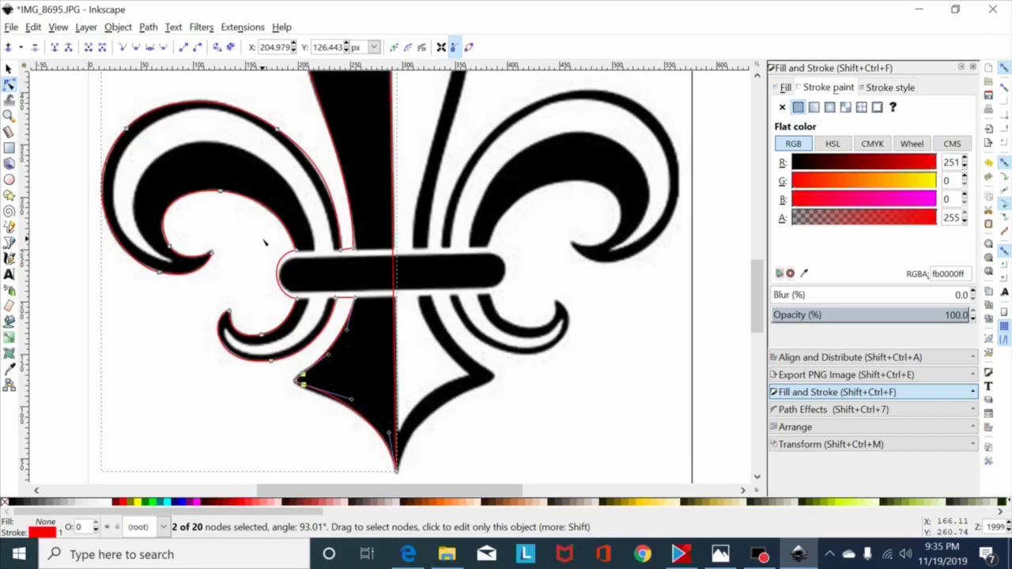
left_click_drag(265, 240, 390, 269)
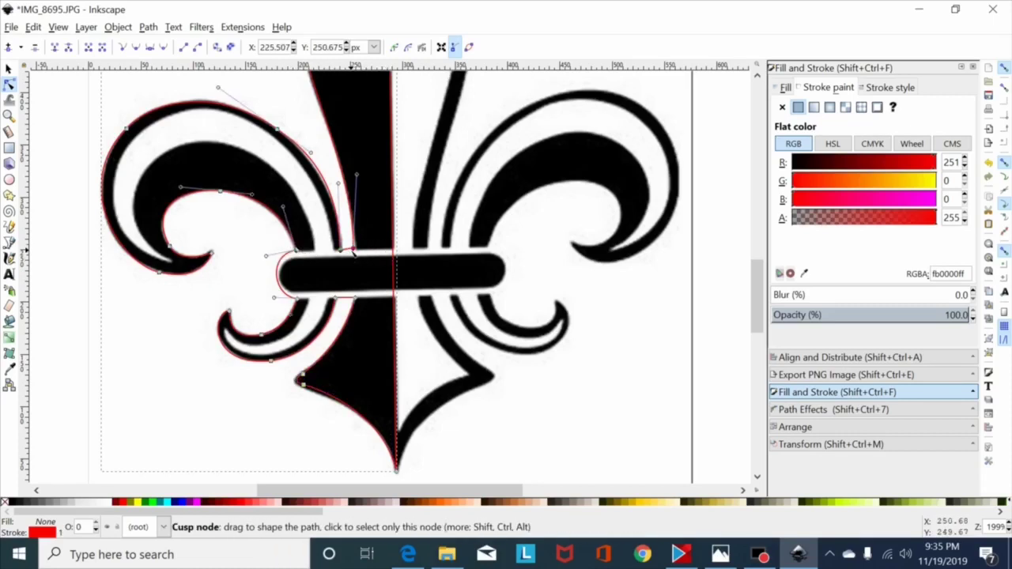
left_click(805, 359)
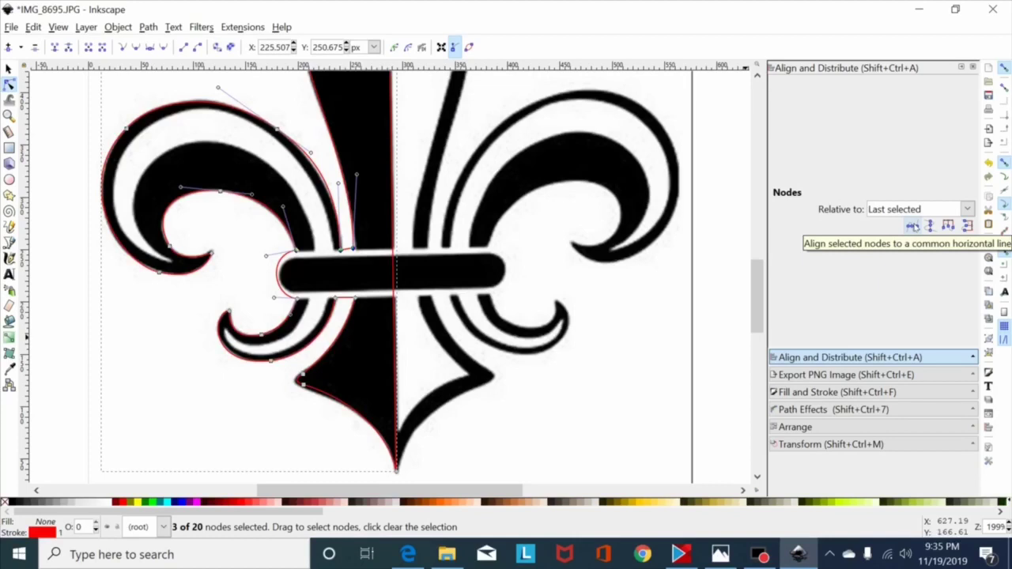
left_click(913, 227)
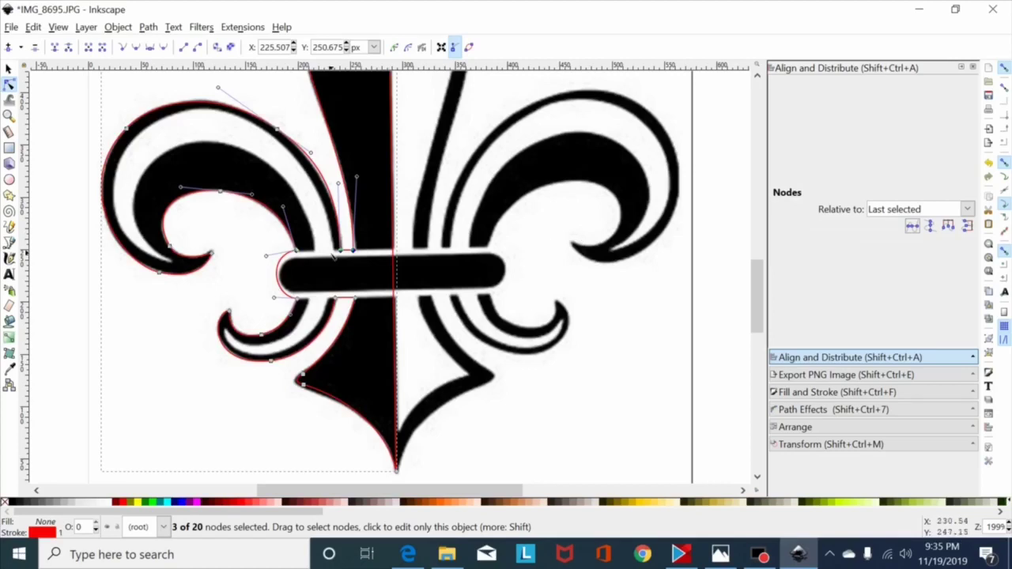
left_click_drag(257, 290, 396, 312)
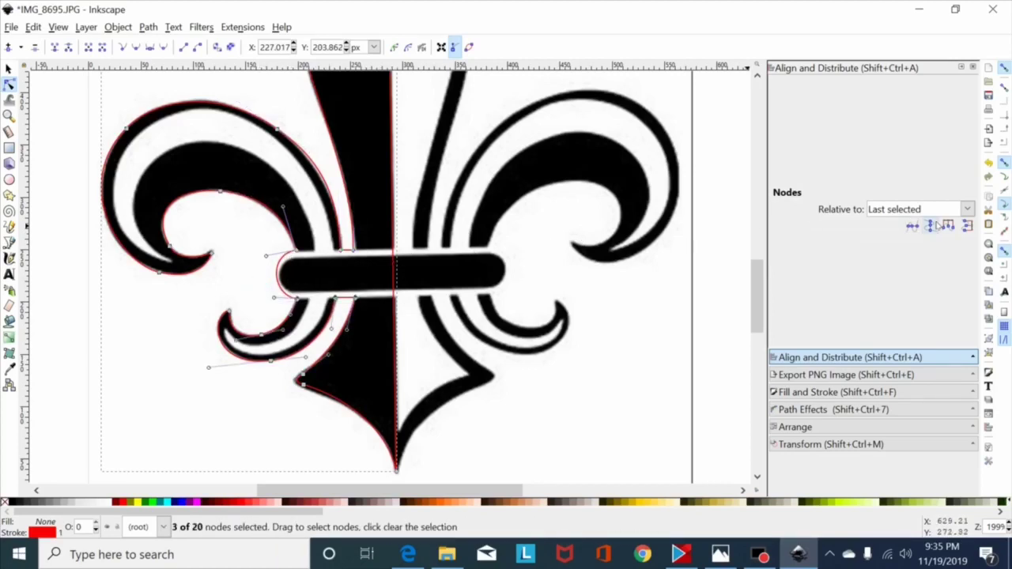
left_click(913, 227)
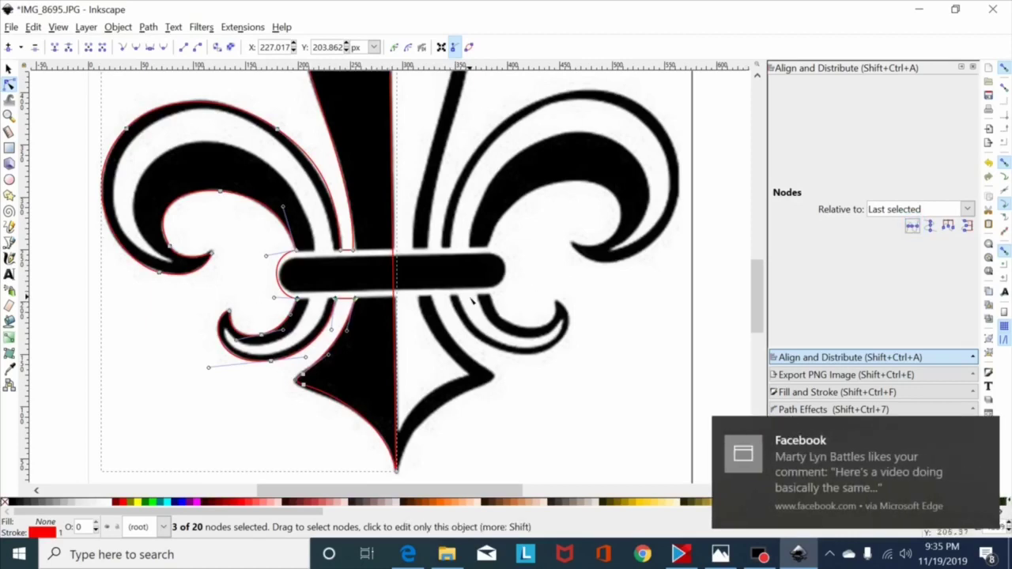
Adjust the two curve handles at the band's left end to widen its rounded outline slightly
scroll(471, 297, "up", 1)
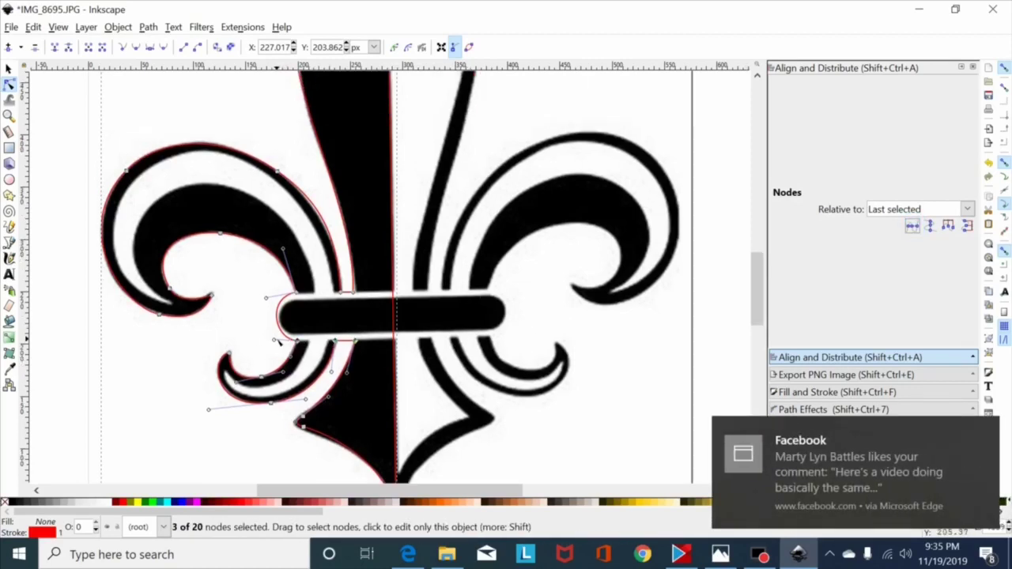
left_click_drag(276, 341, 271, 345)
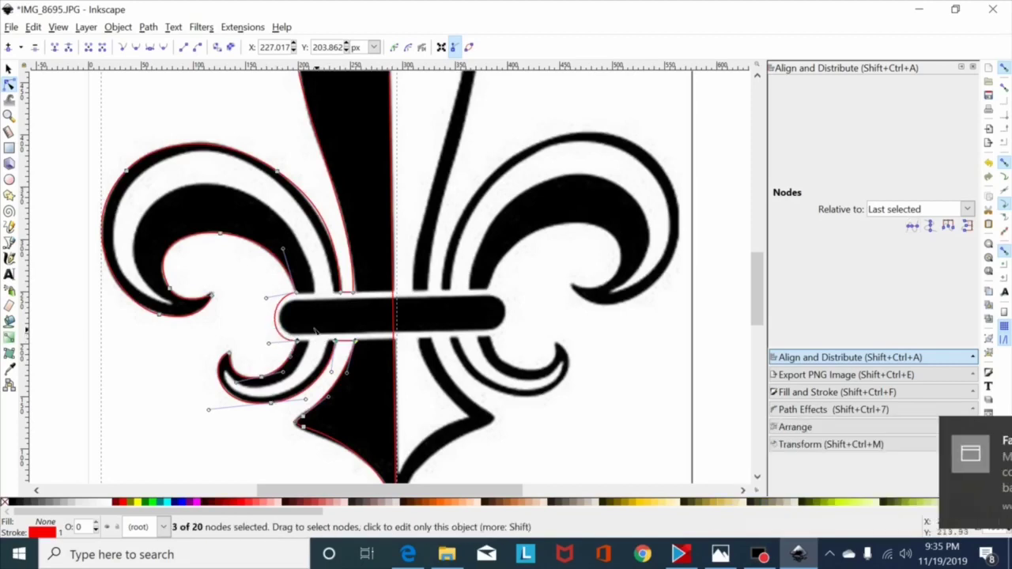
left_click_drag(269, 300, 264, 298)
Align the top and bottom tip nodes on a common vertical line and readjust the top tip's curve handle
key("minus")
key("minus")
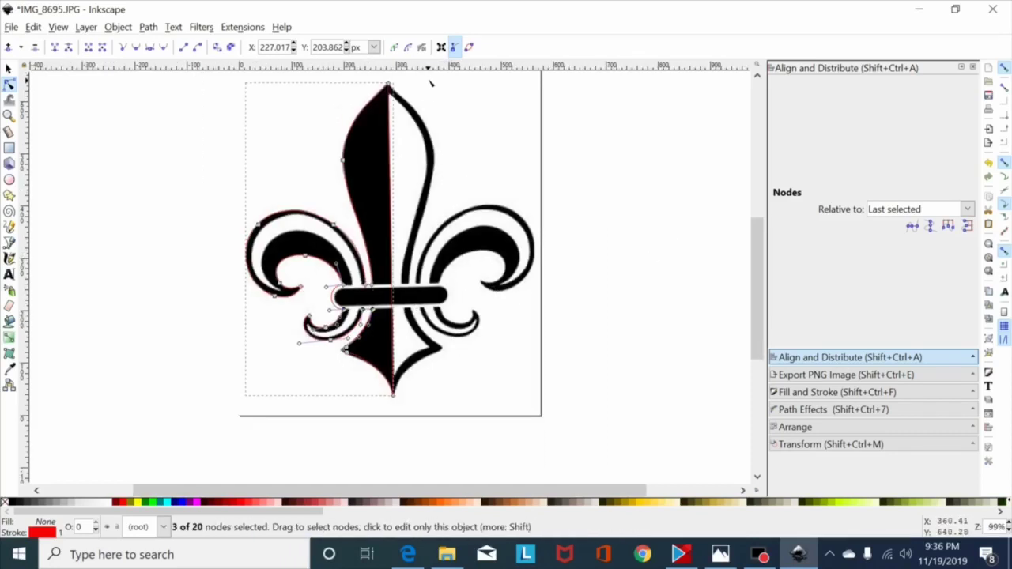
left_click_drag(420, 75, 387, 419)
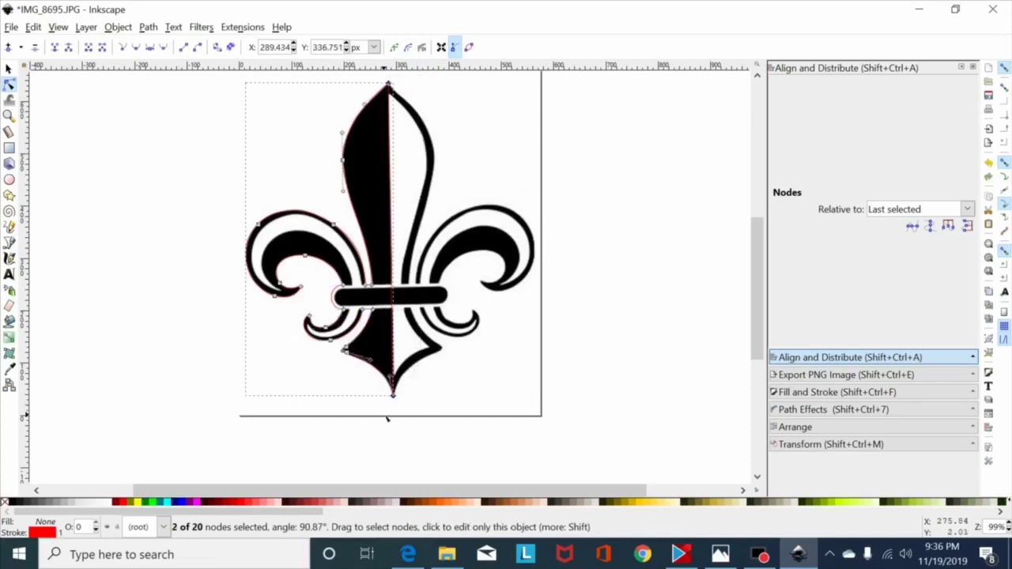
left_click(931, 227)
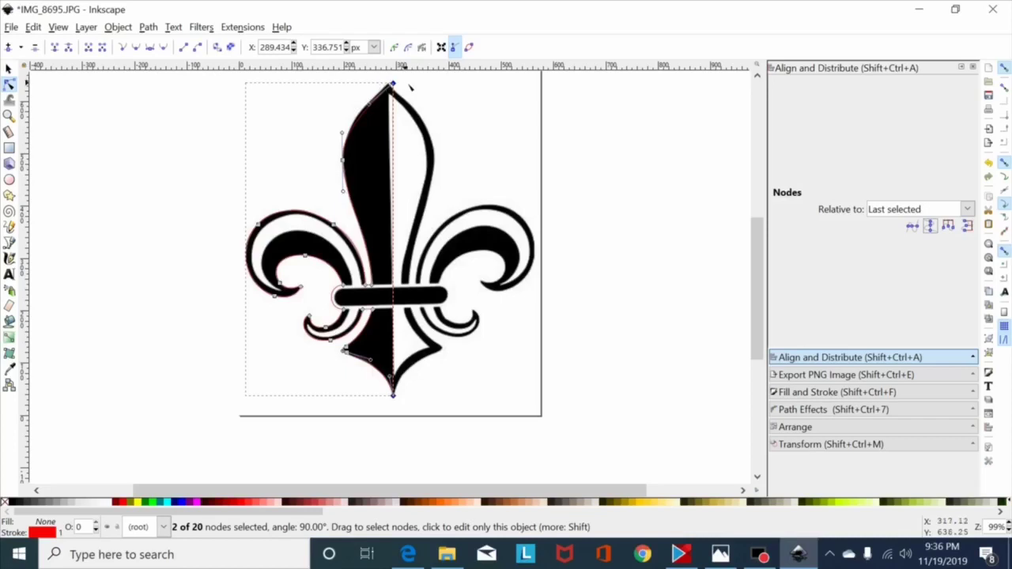
left_click_drag(369, 105, 390, 85)
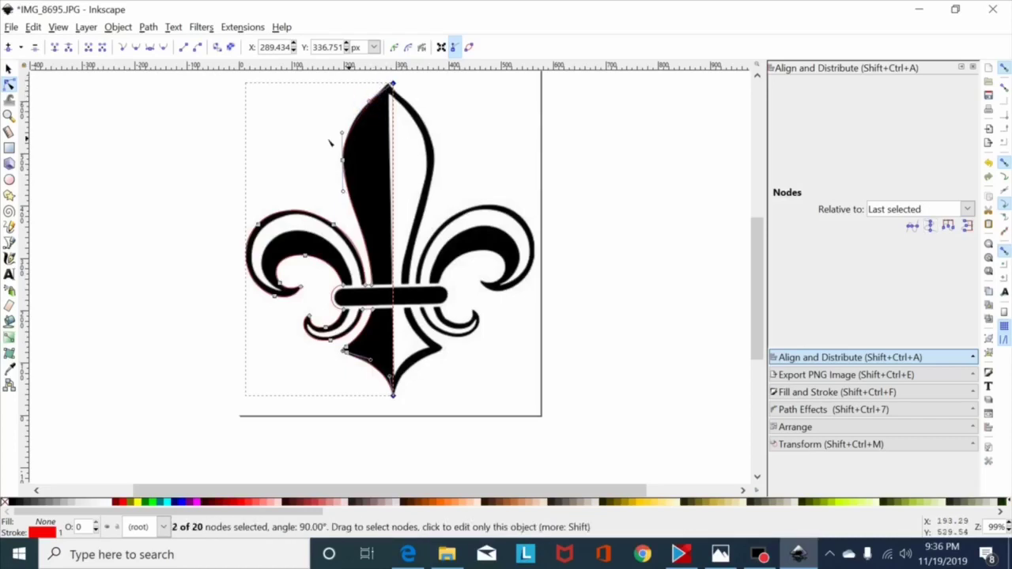
Duplicate the half outline, flip the copy horizontally against the centre line on the right side, and union both halves into one path
left_click(8, 68)
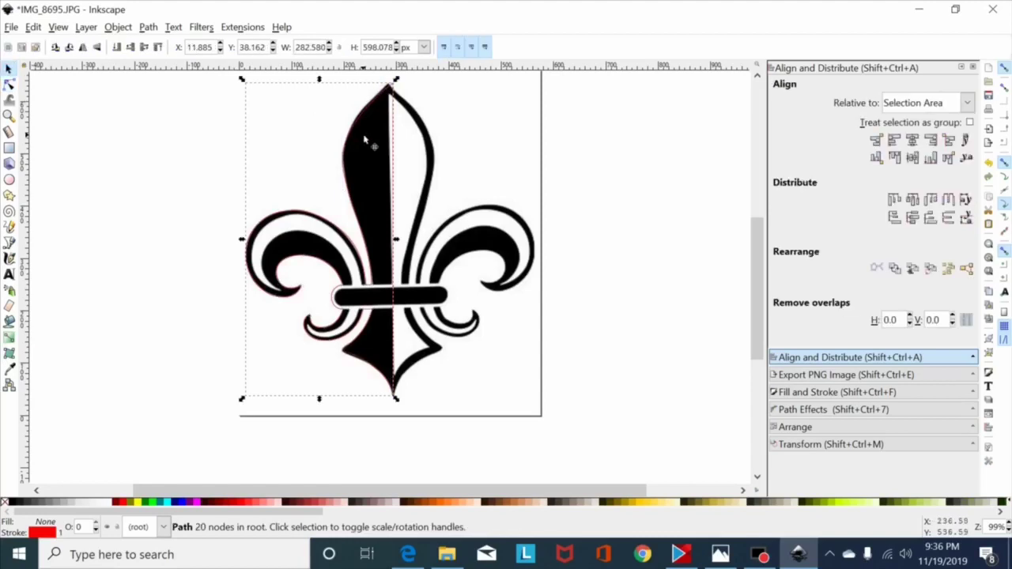
key("ctrl")
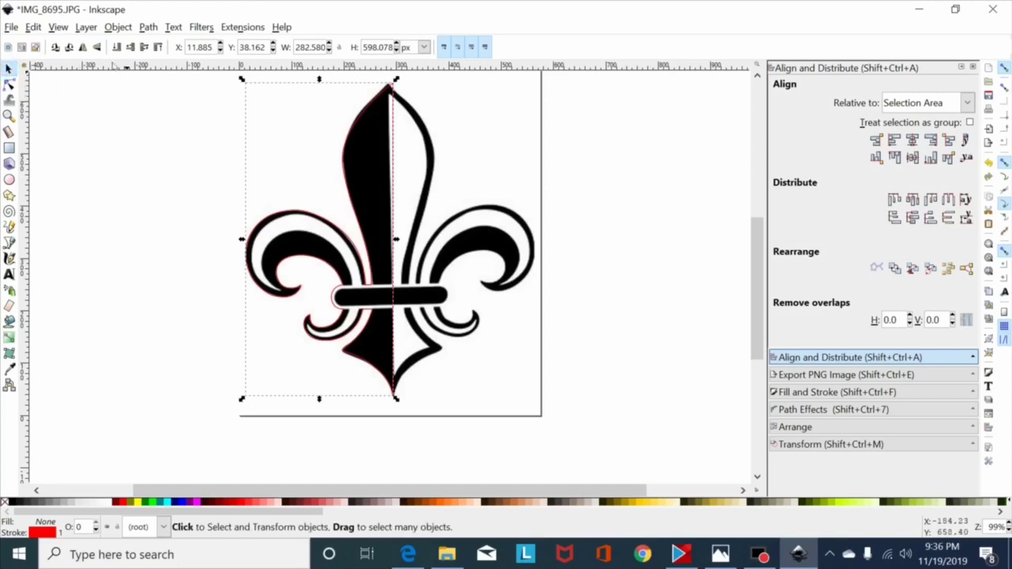
left_click(82, 47)
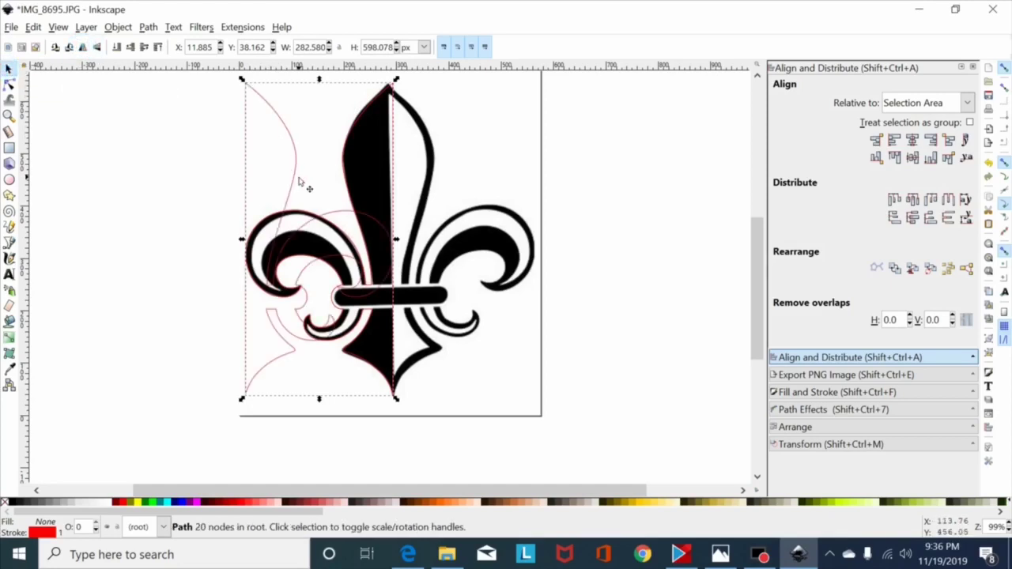
left_click_drag(295, 186, 447, 204)
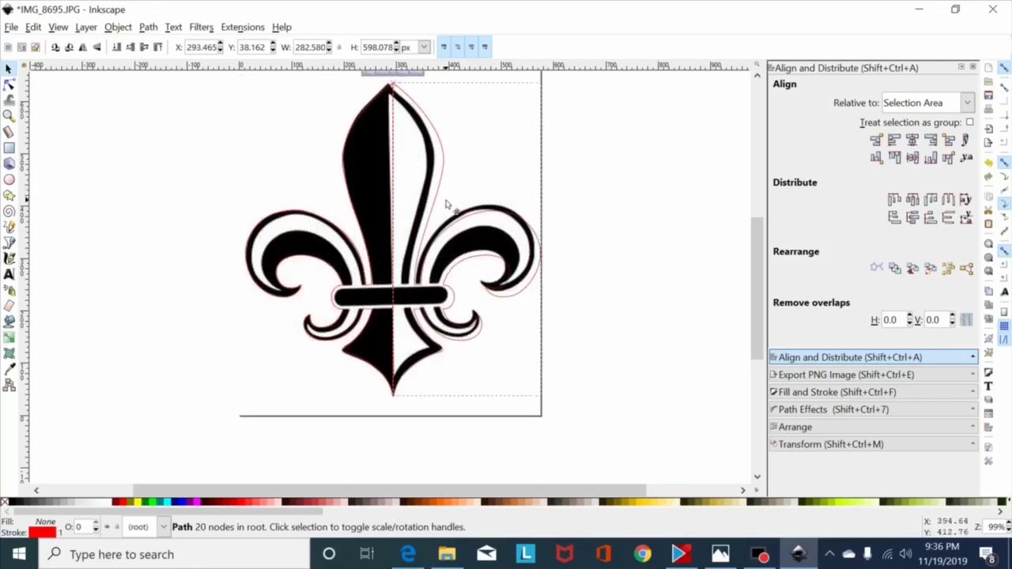
left_click(354, 202, "shift")
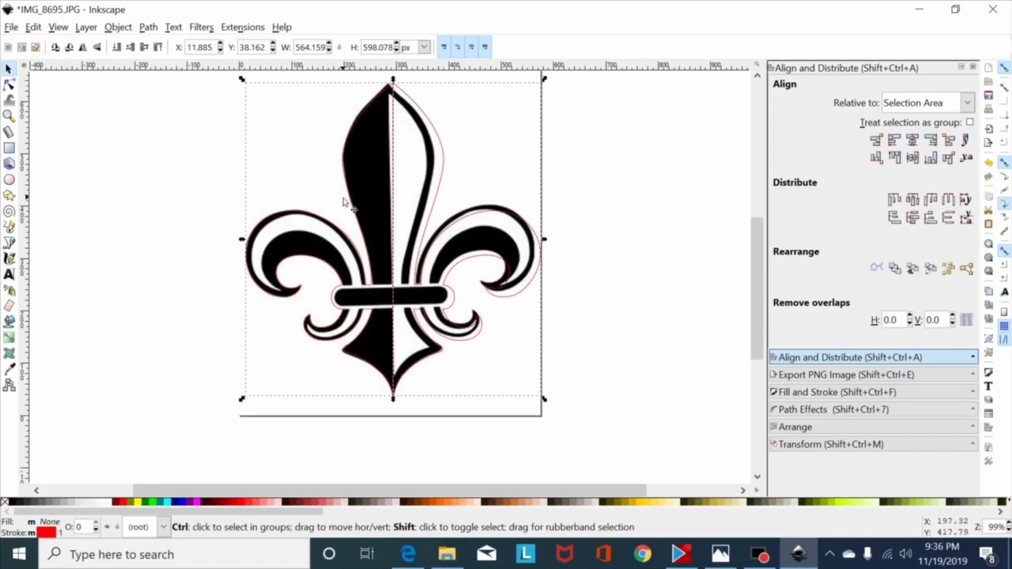
key("ctrl+plus")
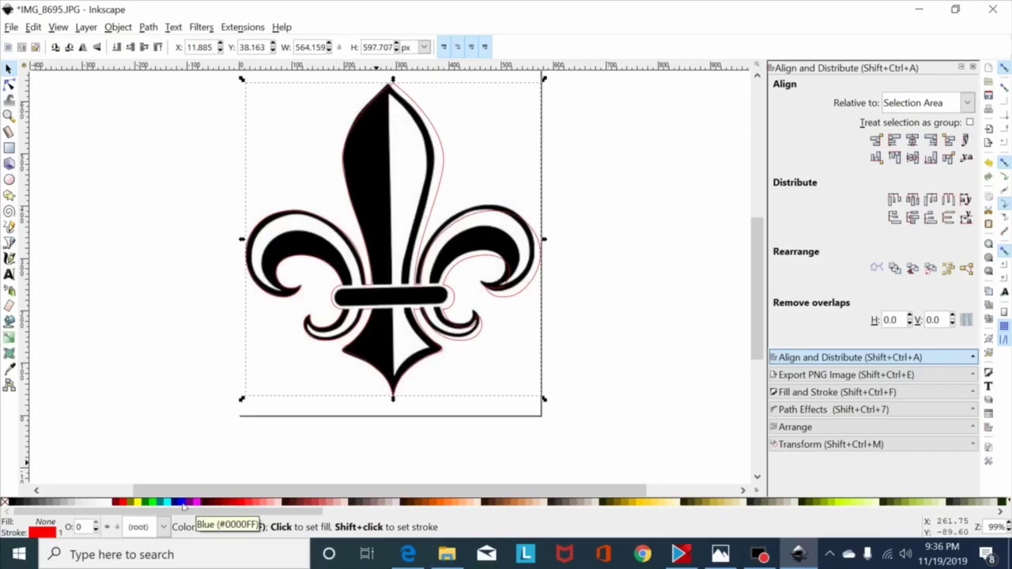
Fill the combined outline with blue (#0000FF) as a check and undo the fill
left_click(184, 505)
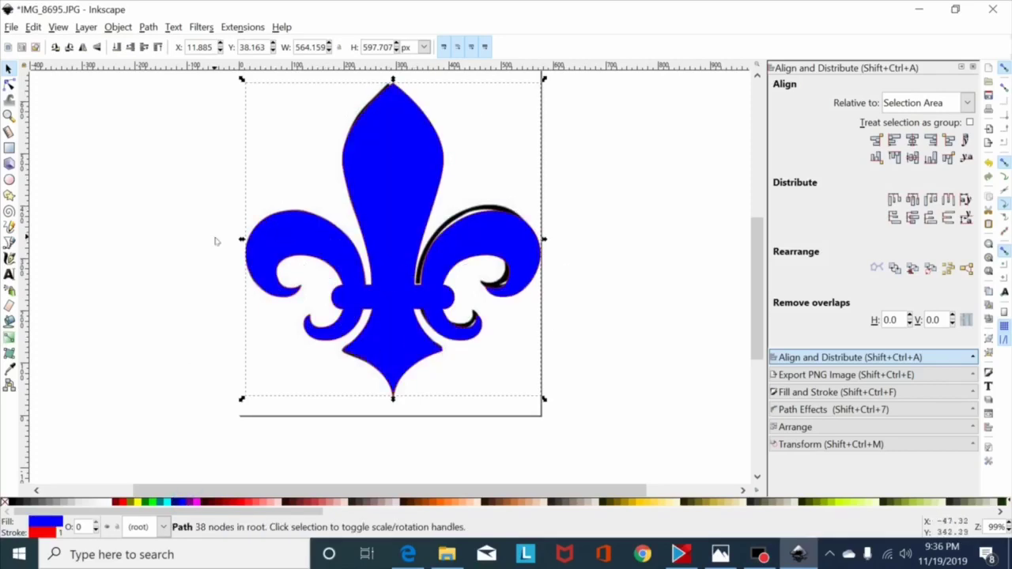
key("ctrl")
key("ctrl+z")
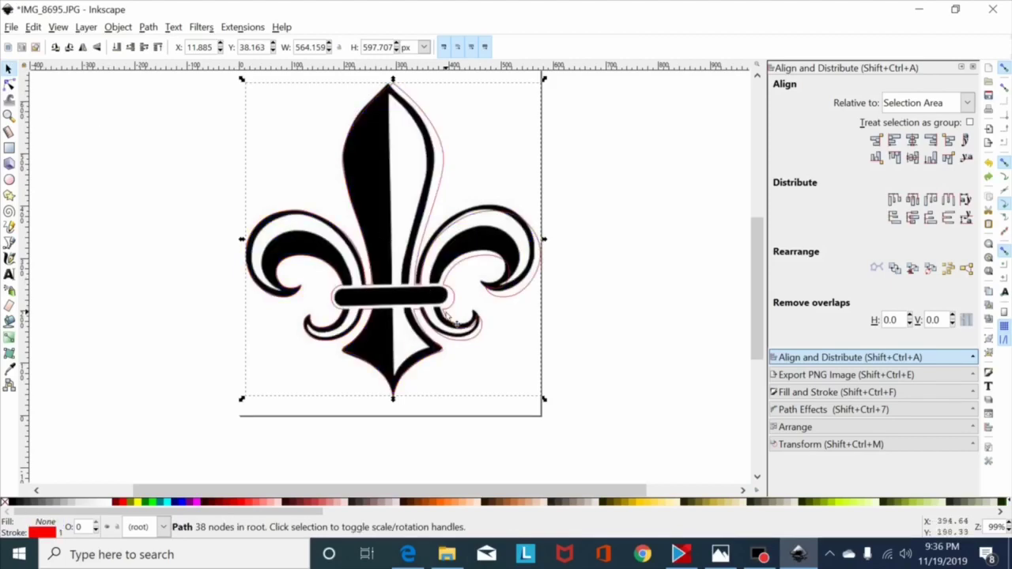
Trace the white crescent inside the upper-left petal with a closed straight-segment Bezier path and give it a green stroke (00fc00ff)
key("plus")
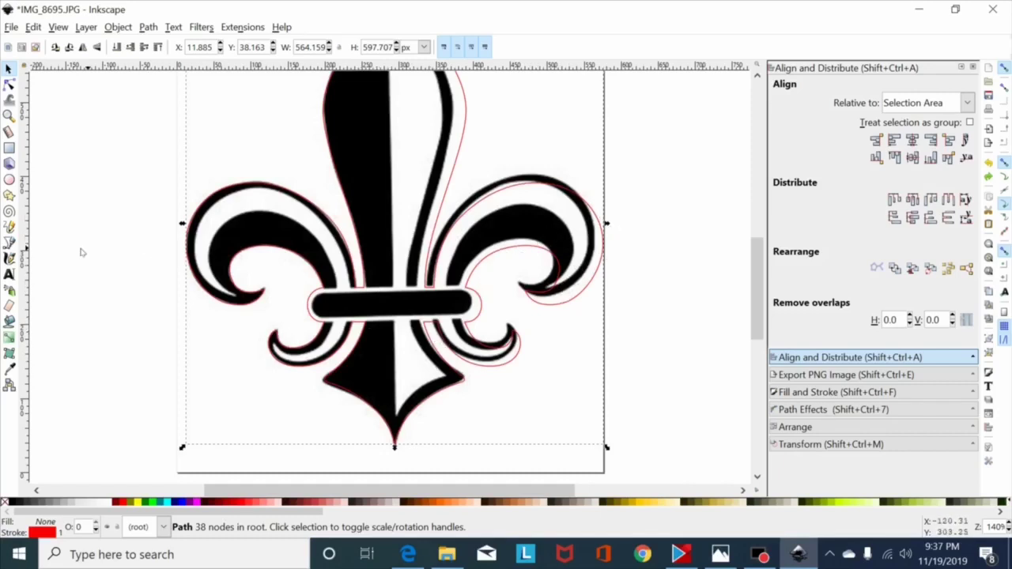
left_click(9, 242)
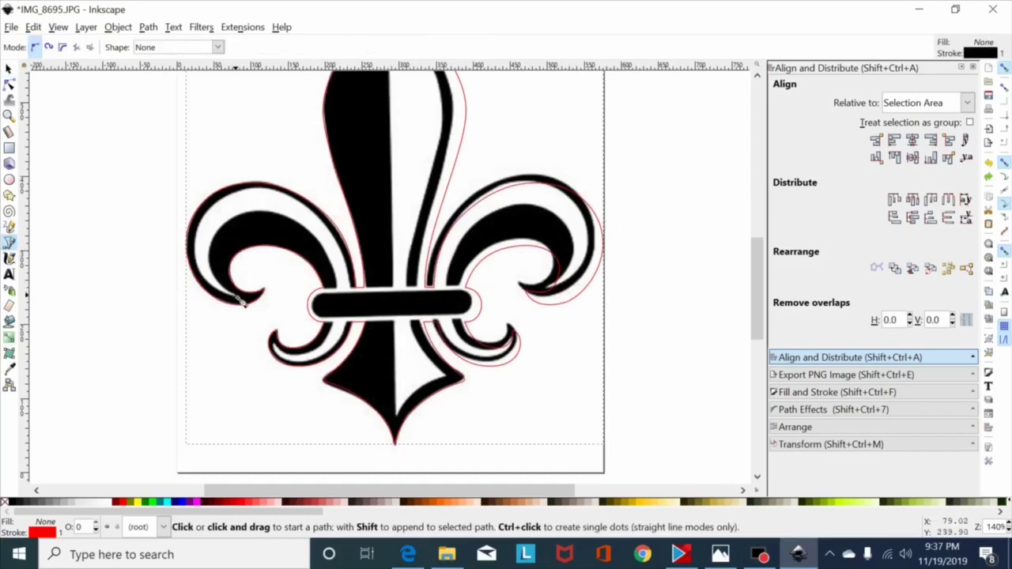
left_click(231, 294)
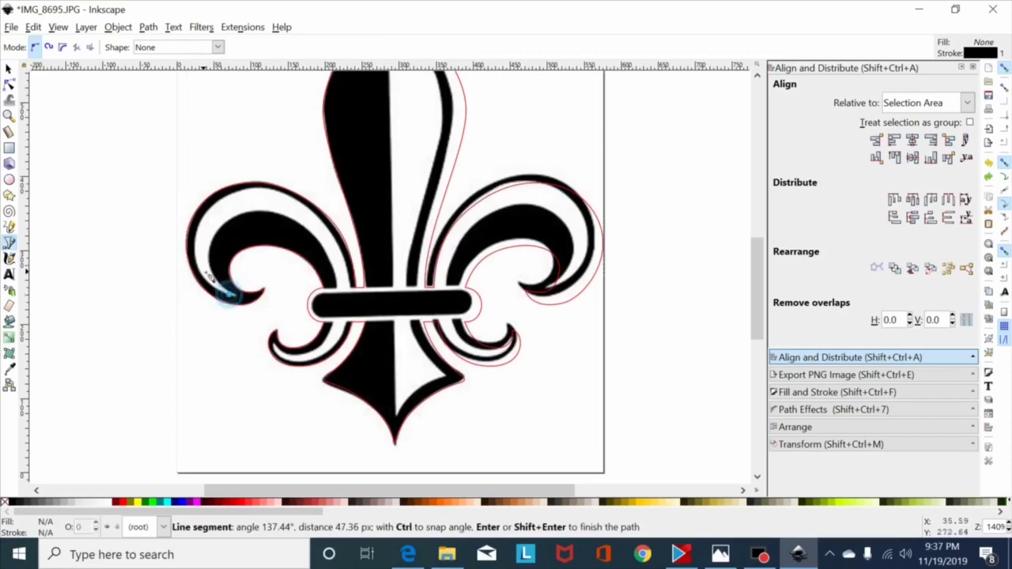
left_click(203, 216)
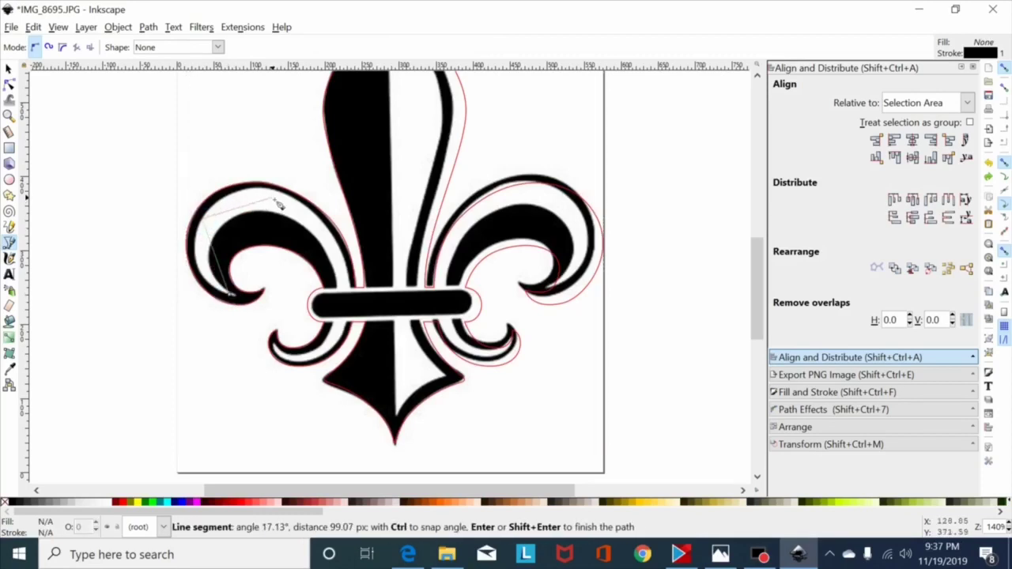
left_click(280, 197)
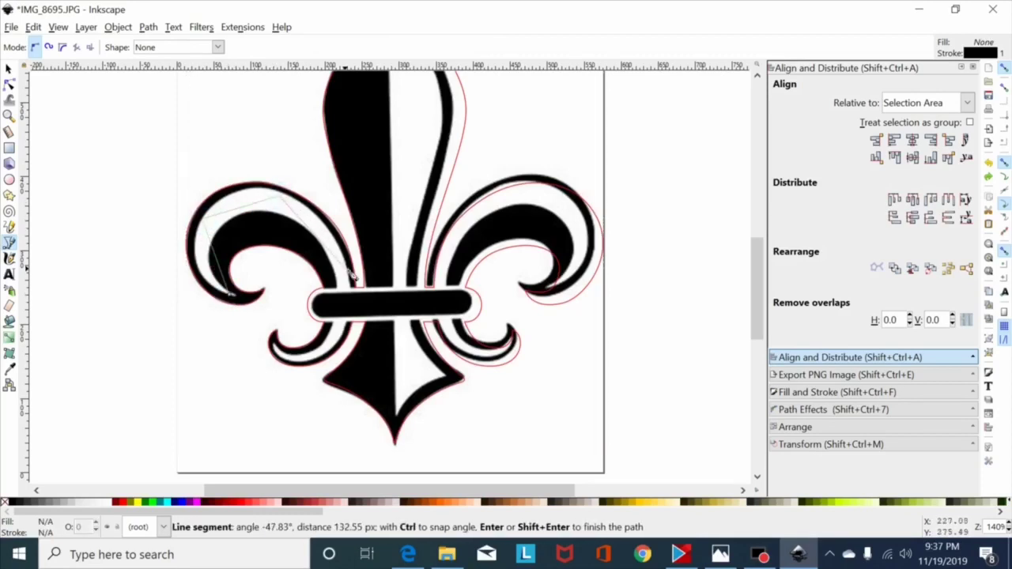
left_click(356, 294)
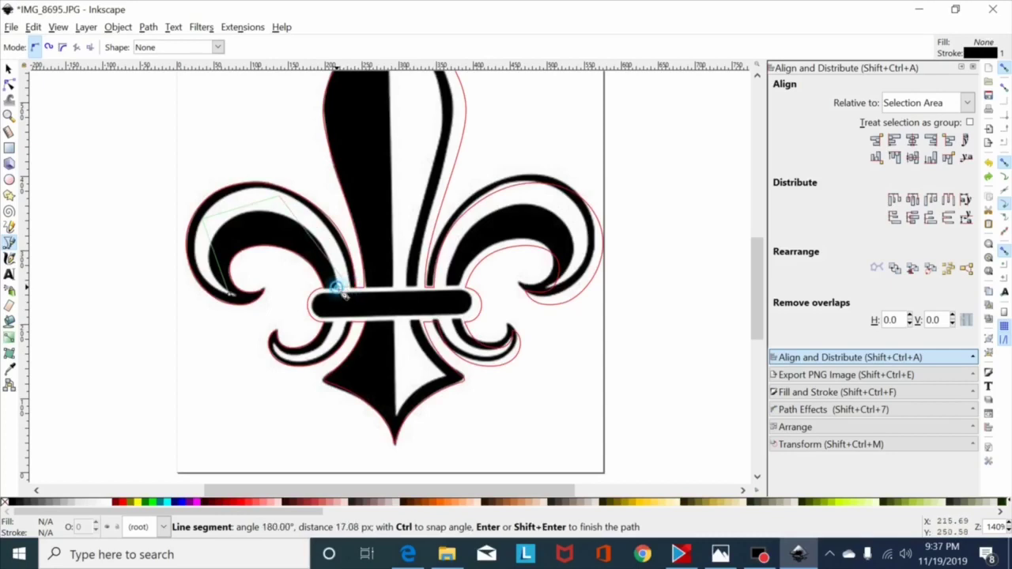
left_click(333, 284)
left_click(279, 212)
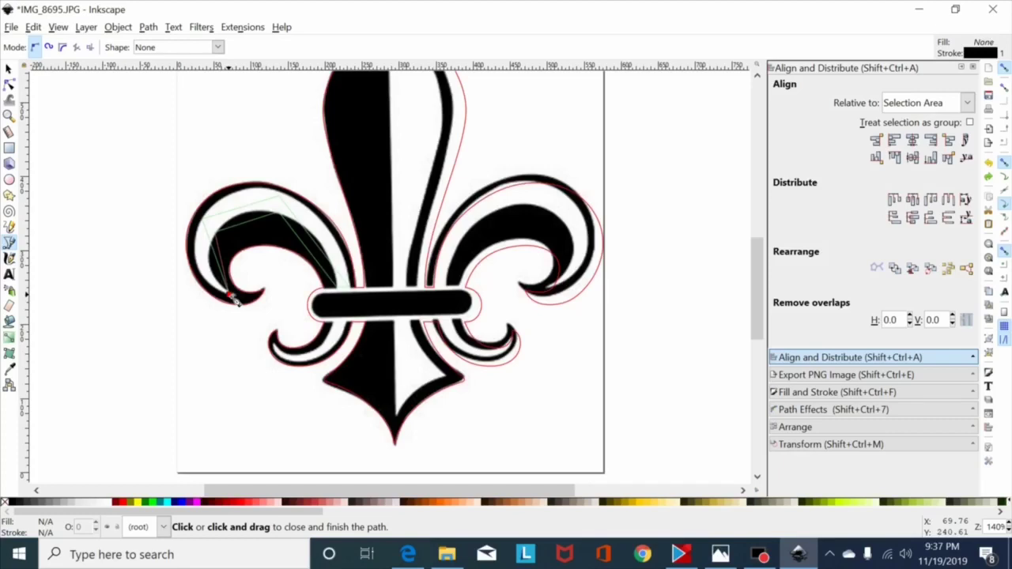
left_click(231, 297)
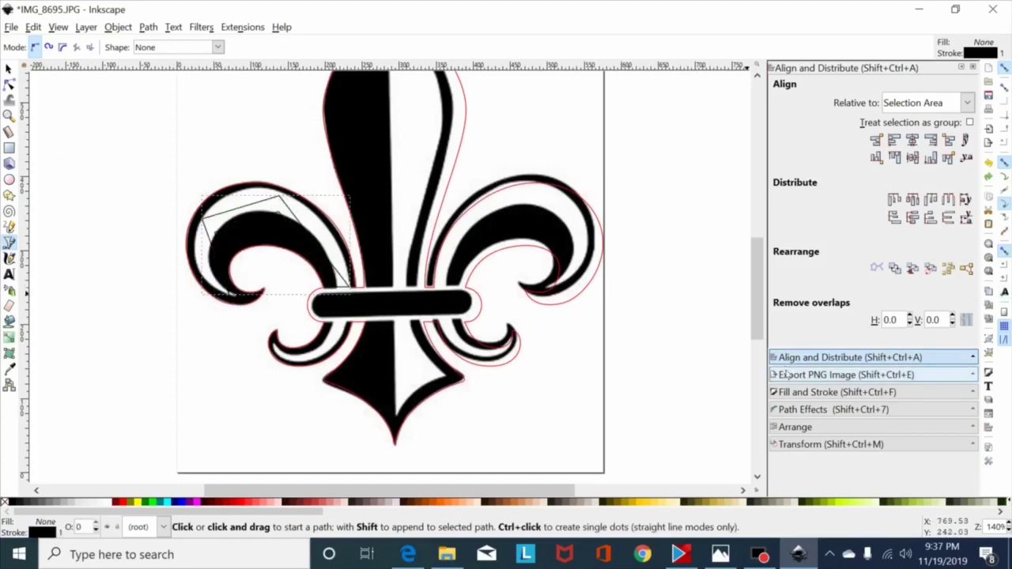
left_click(836, 392)
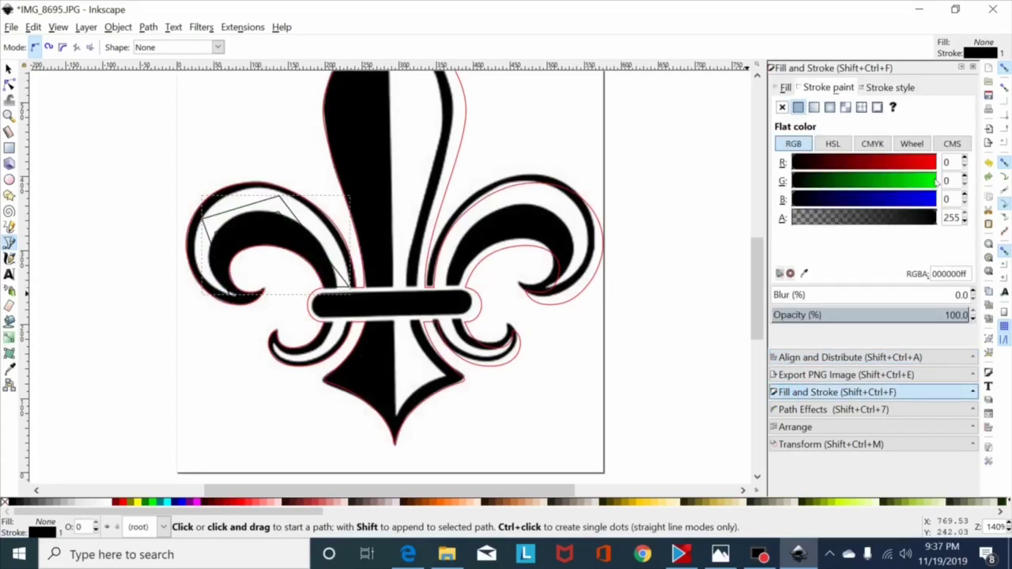
left_click(935, 181)
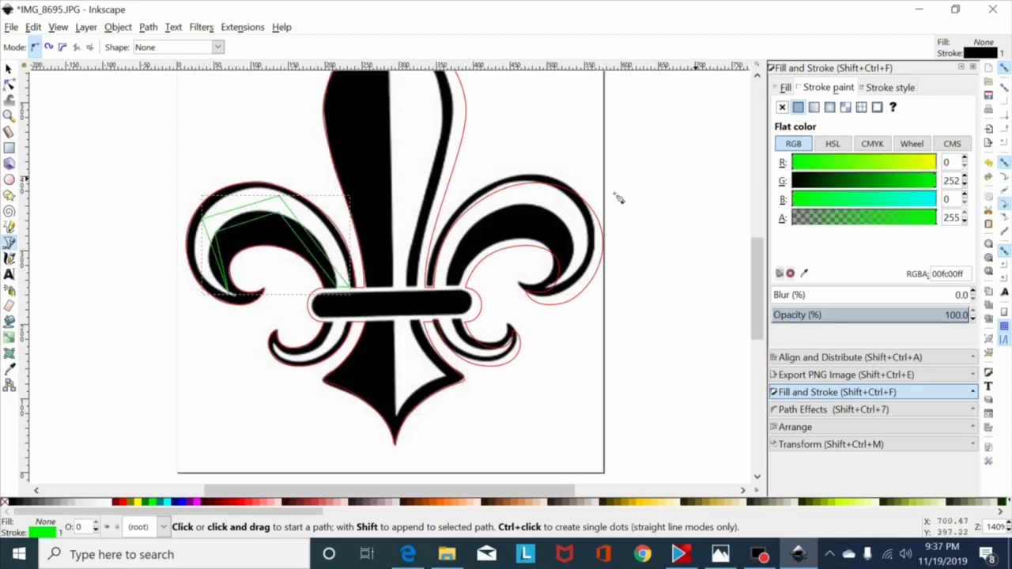
Bend the upper-left crescent's straight segments to follow the white shape's edges and make its four middle nodes smooth
left_click(9, 83)
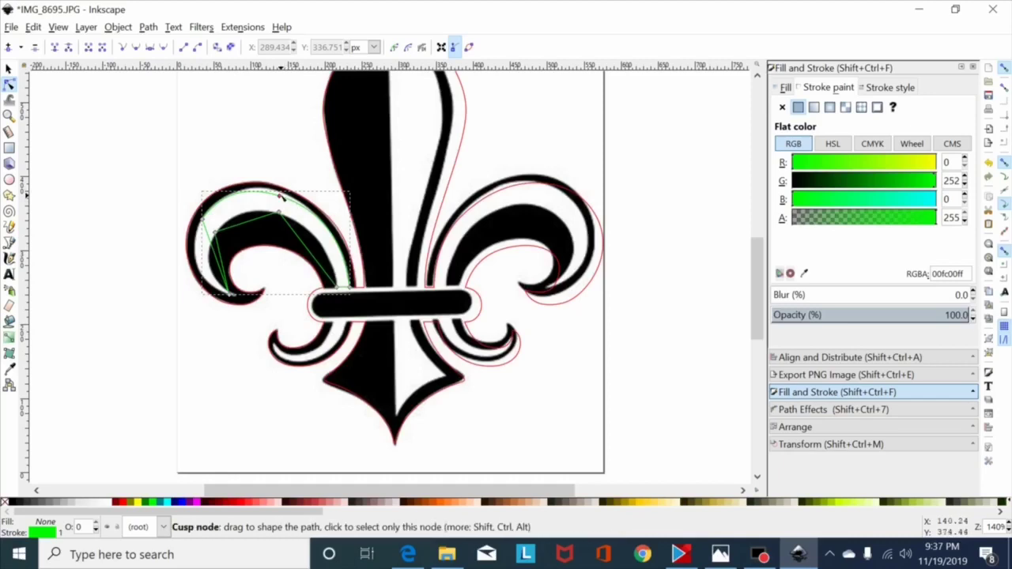
left_click_drag(261, 229, 253, 226)
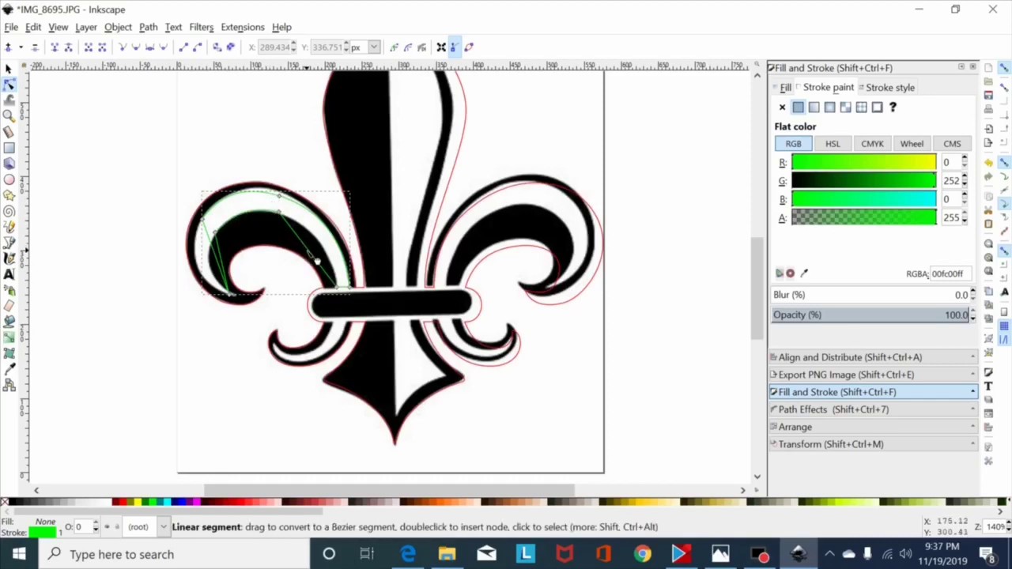
mouse_move(224, 264)
left_mouse_down()
mouse_move(214, 255)
mouse_move(208, 275)
left_mouse_up()
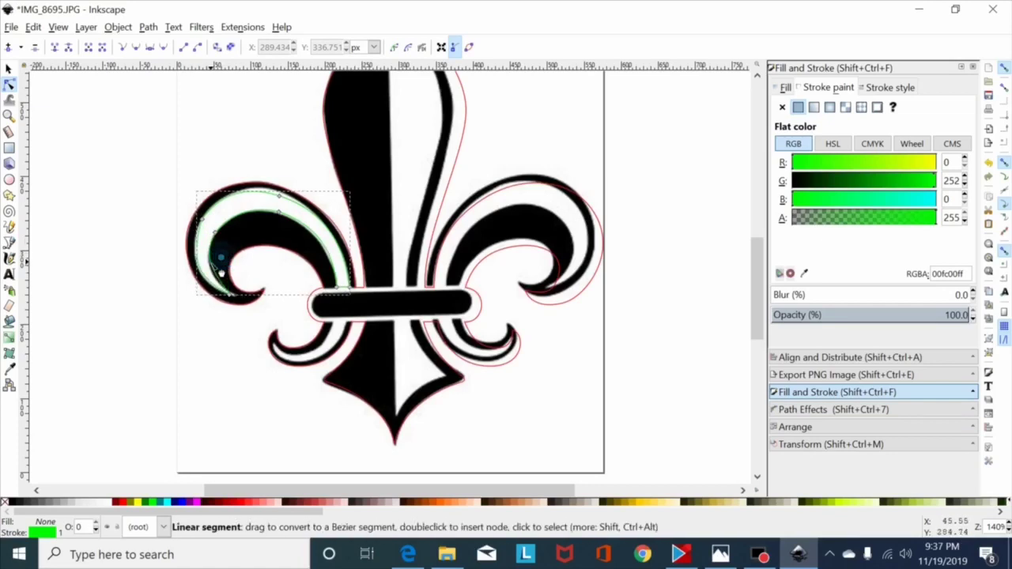
left_click_drag(188, 153, 311, 264)
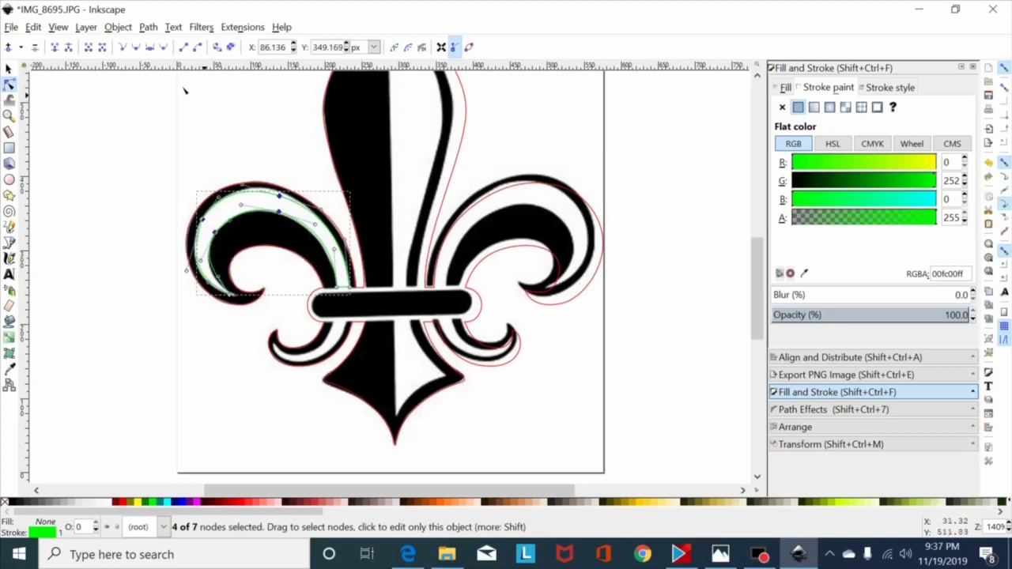
left_click(136, 46)
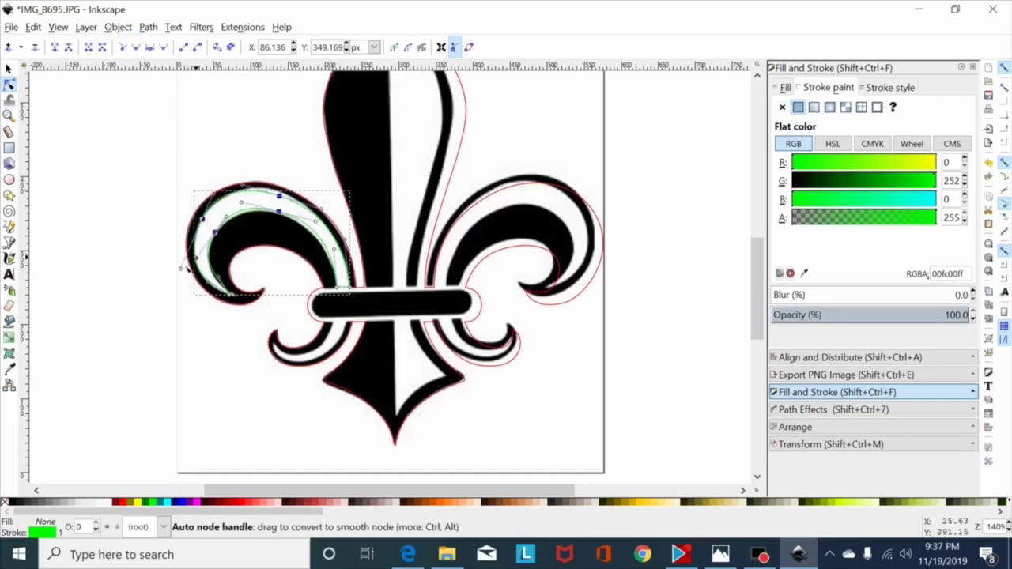
Fine-tune the curve handles of the upper-left crescent's inner and outer edges to match the white shape
left_click_drag(183, 270, 207, 274)
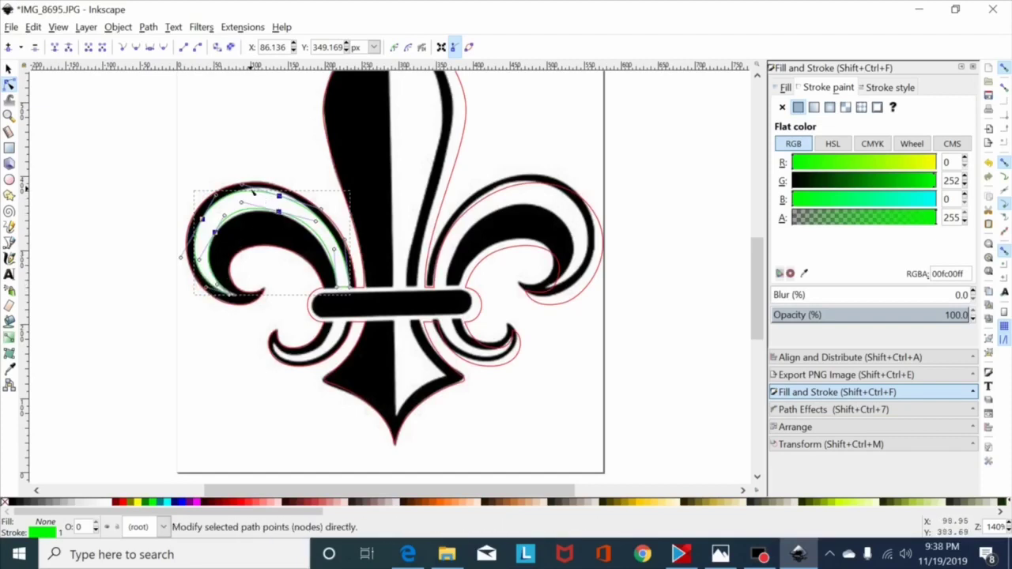
left_click_drag(240, 201, 249, 206)
left_click_drag(316, 220, 307, 222)
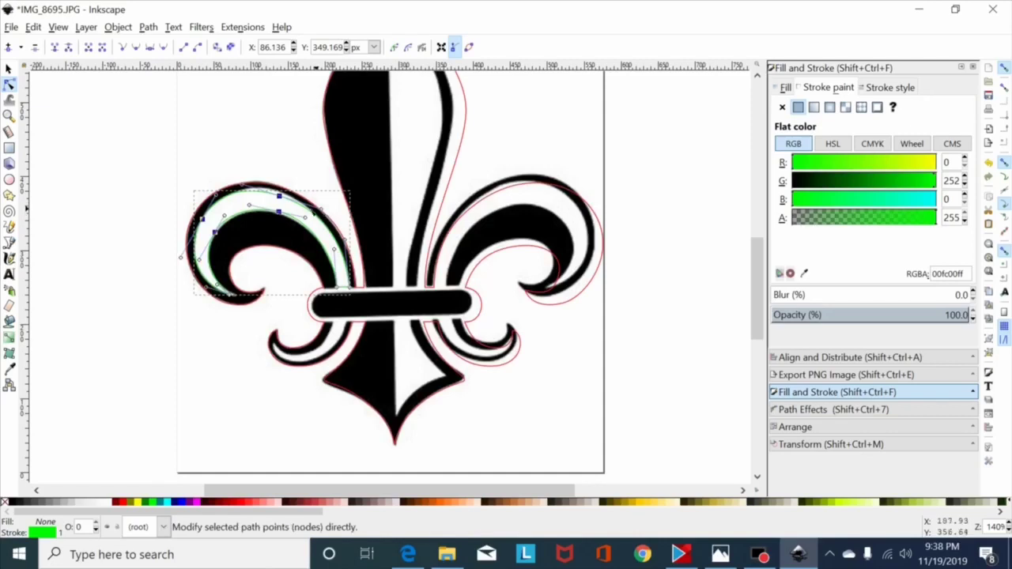
left_click_drag(321, 211, 320, 211)
left_click(278, 197)
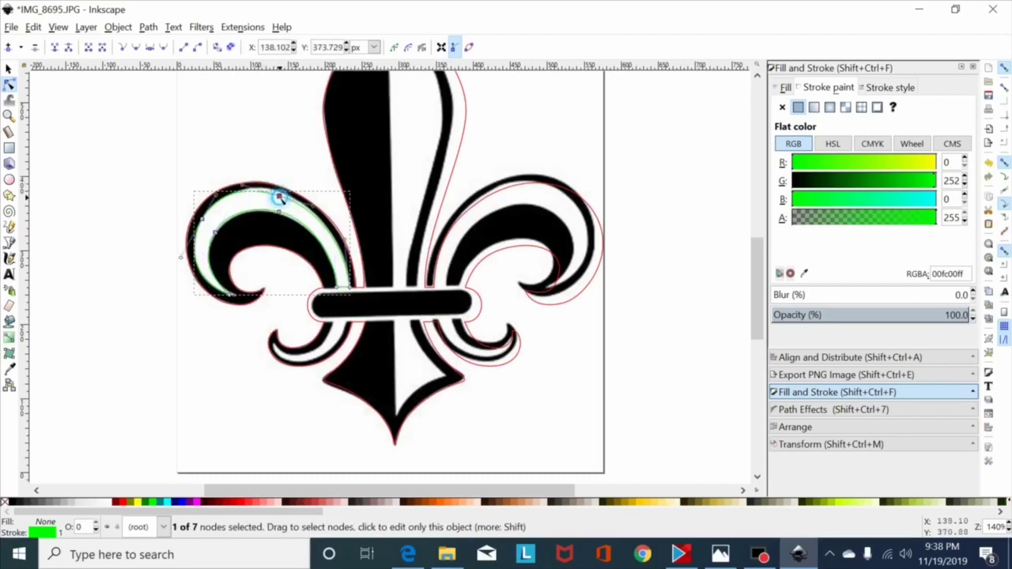
left_click_drag(243, 189, 249, 189)
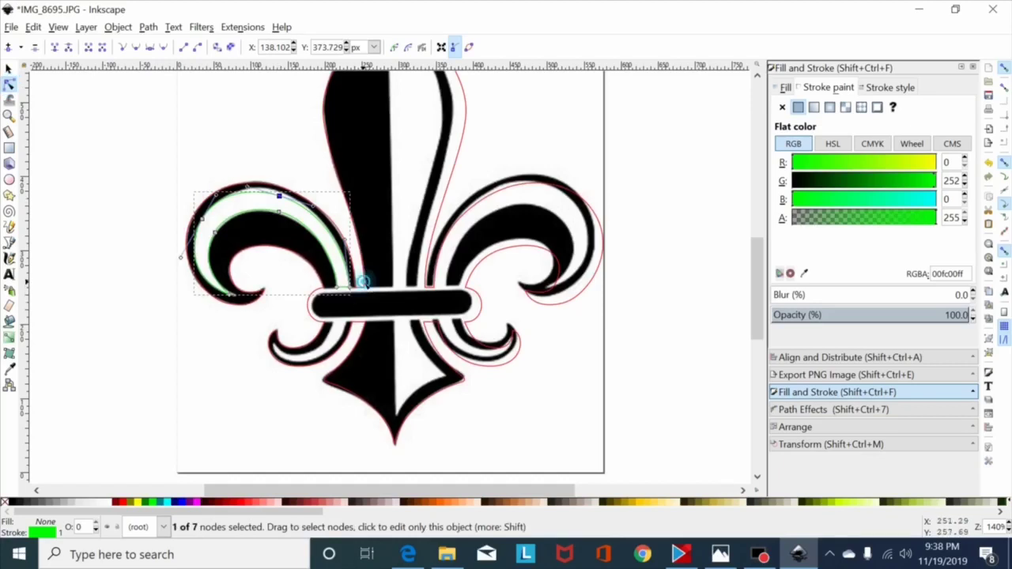
Align the upper-left crescent's end nodes horizontally with the red outline's node just above the central band
left_click(376, 292, "shift")
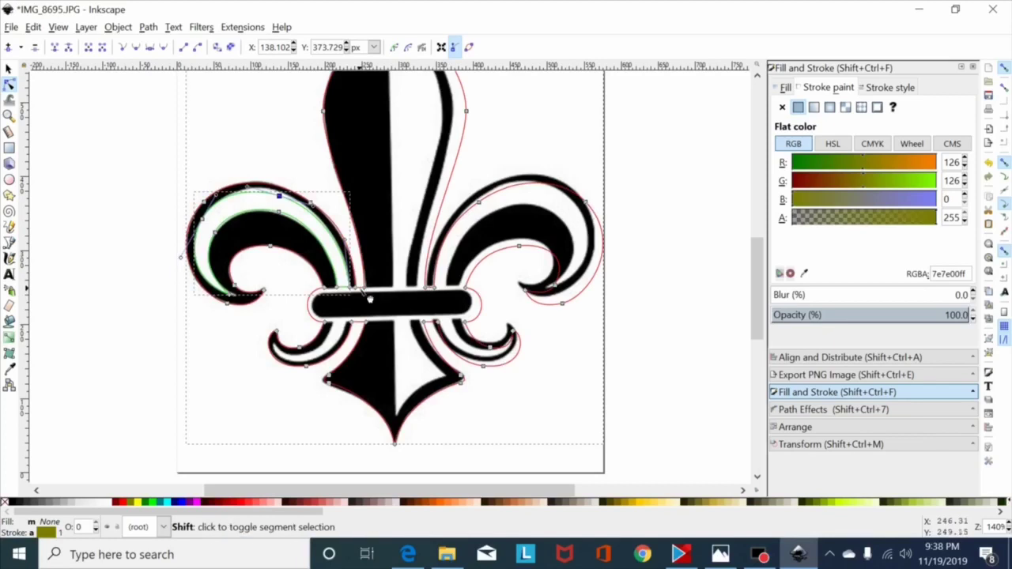
left_click(355, 290, "shift")
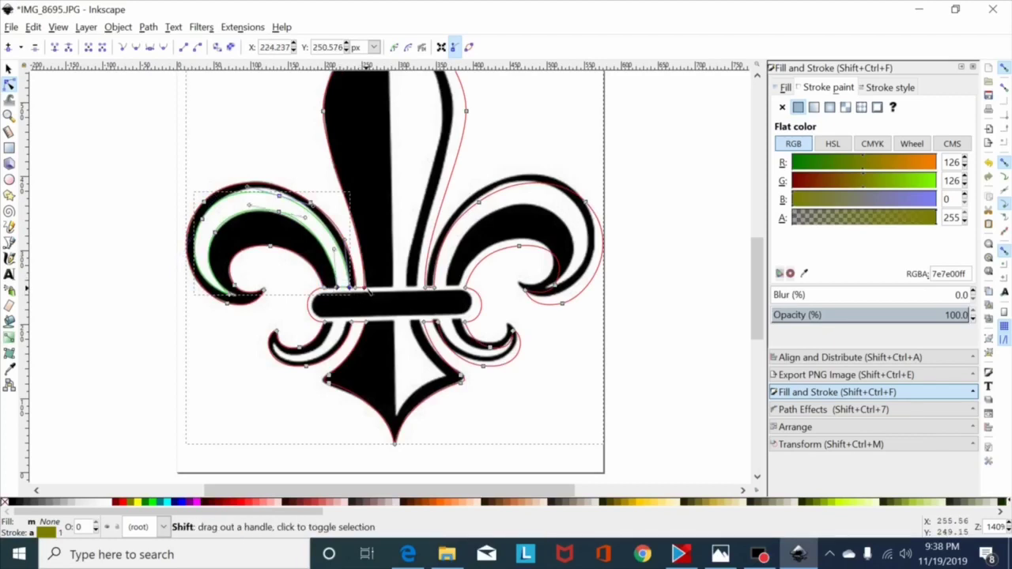
left_click(366, 289, "shift")
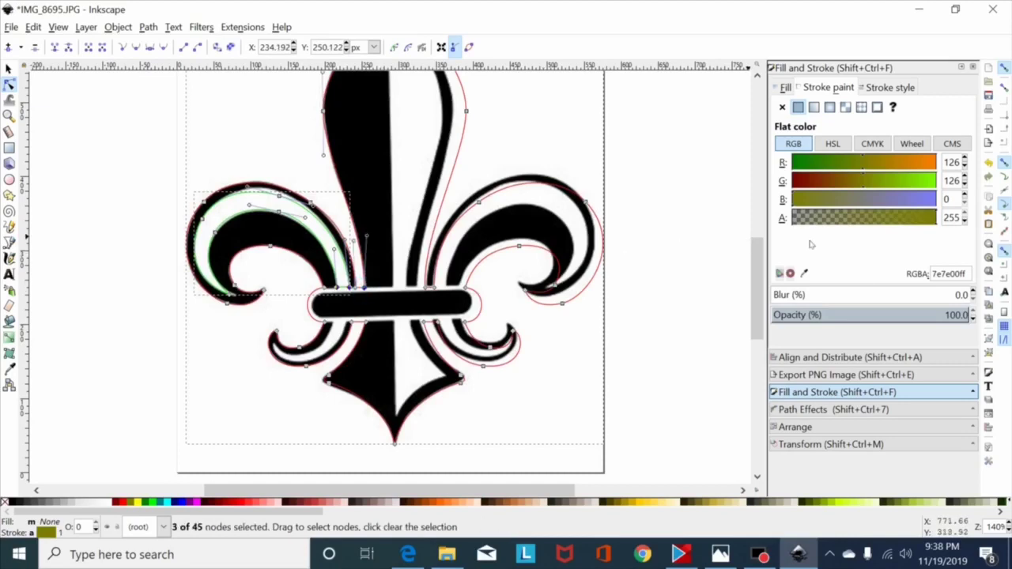
left_click(842, 358)
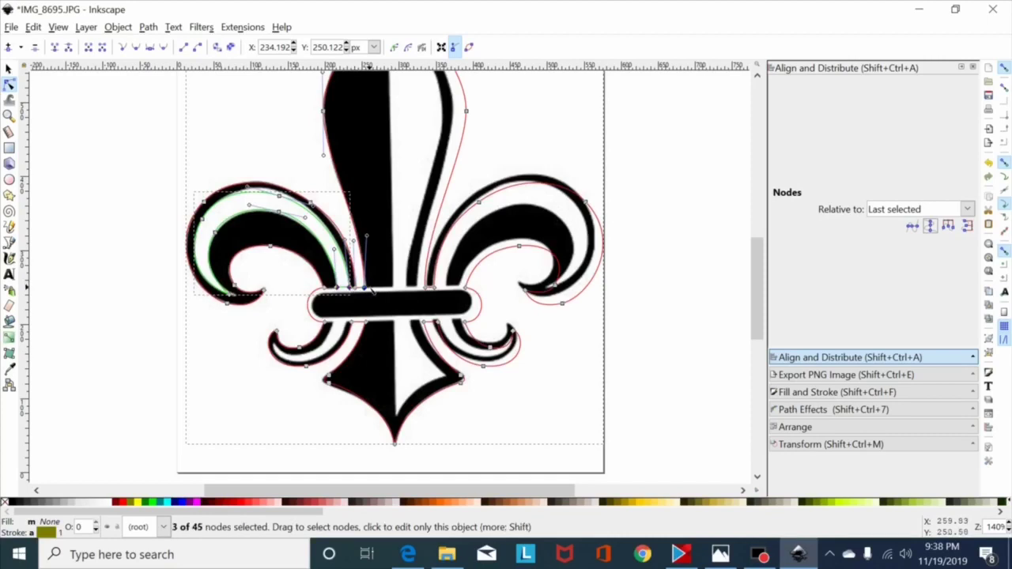
left_click(365, 290, "shift")
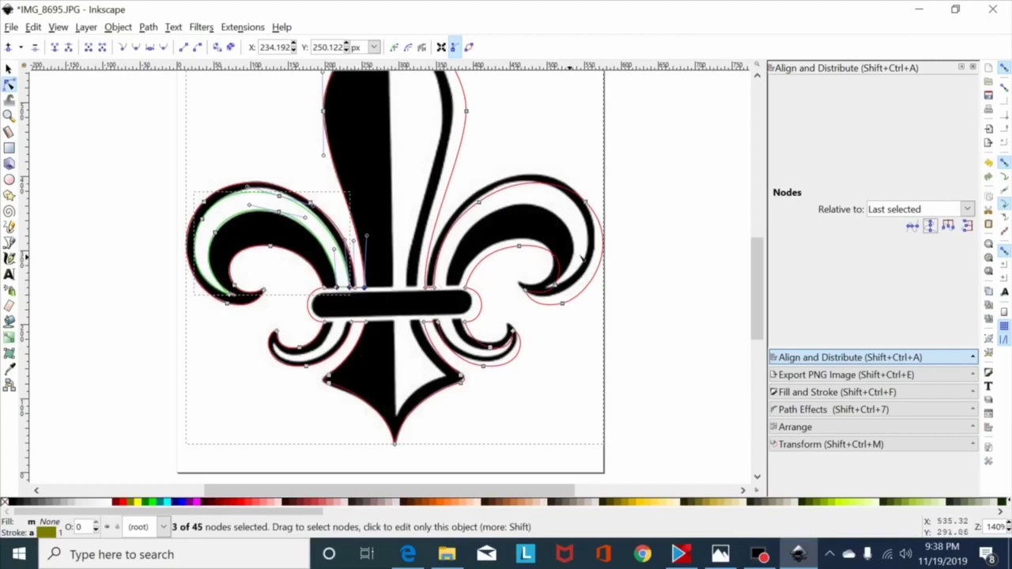
left_click(913, 227)
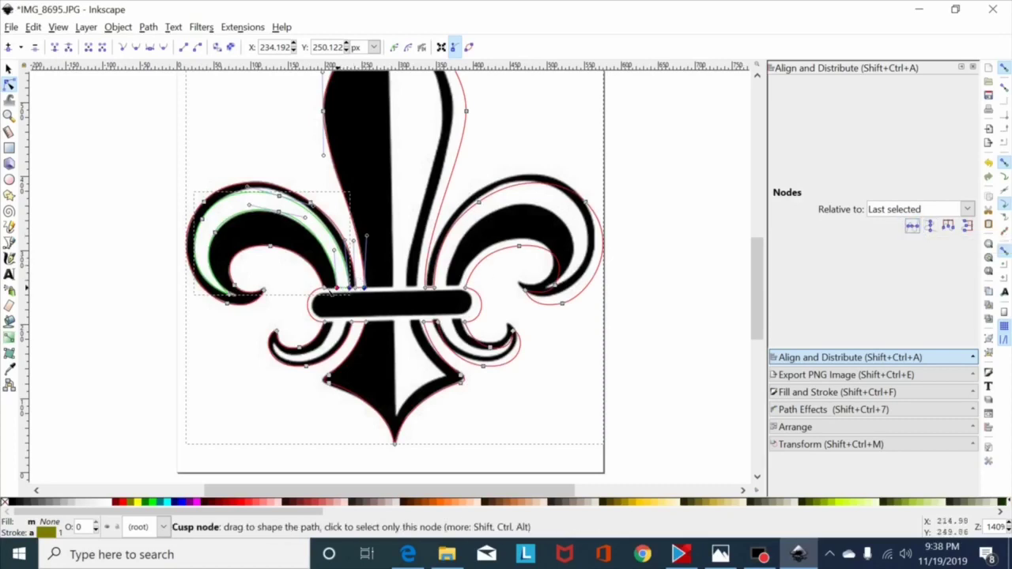
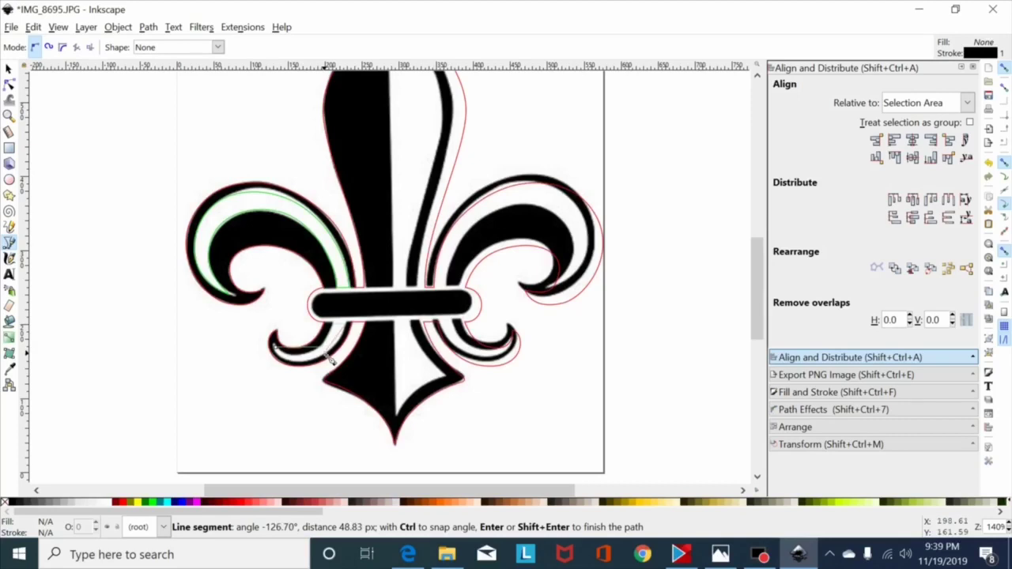
Trace the white crescent in the lower-left curl with a closed straight-segment Bezier path and give it a green stroke (00f900ff)
left_click(335, 354)
left_click(276, 351)
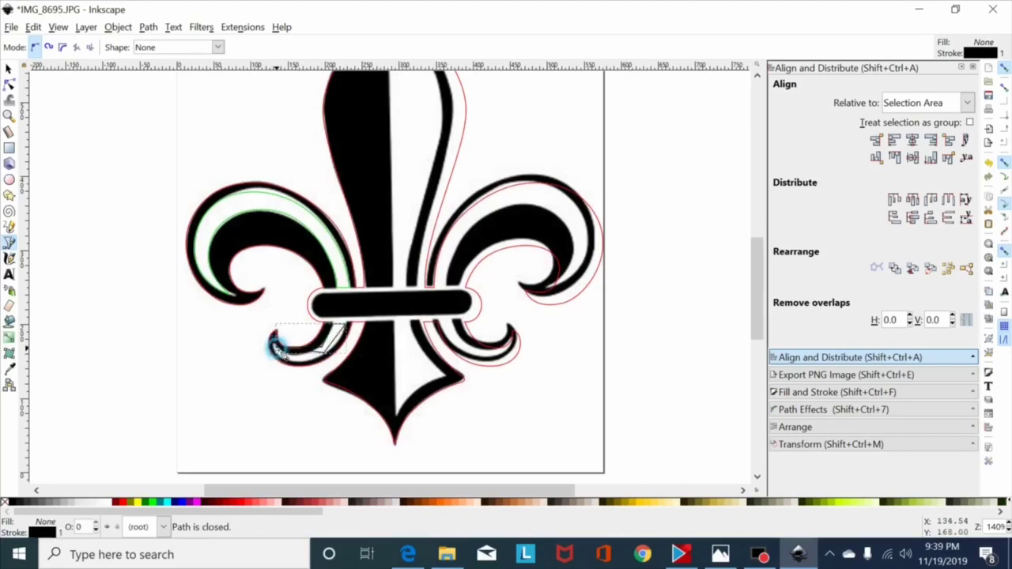
left_click(802, 393)
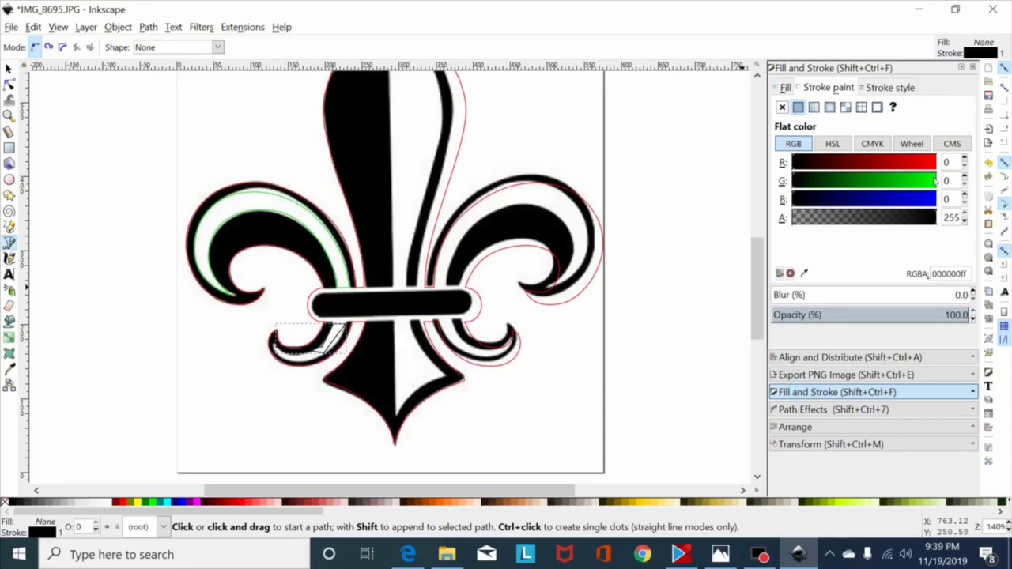
left_click(935, 181)
Bend the lower-left crescent's straight segments to follow the white shape's edges and make its two middle nodes smooth
key("plus")
key("plus")
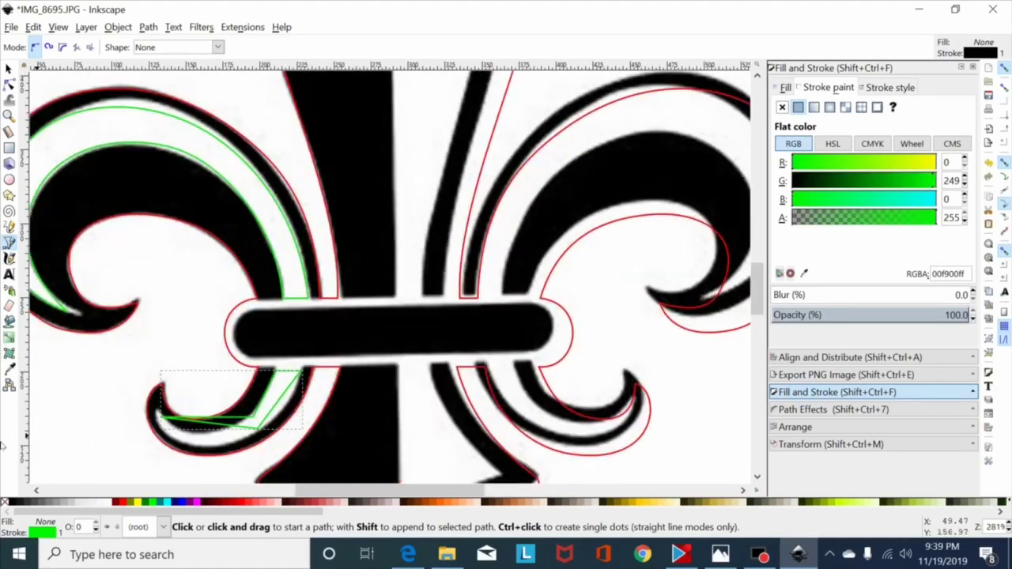
scroll(337, 342, "down", 4)
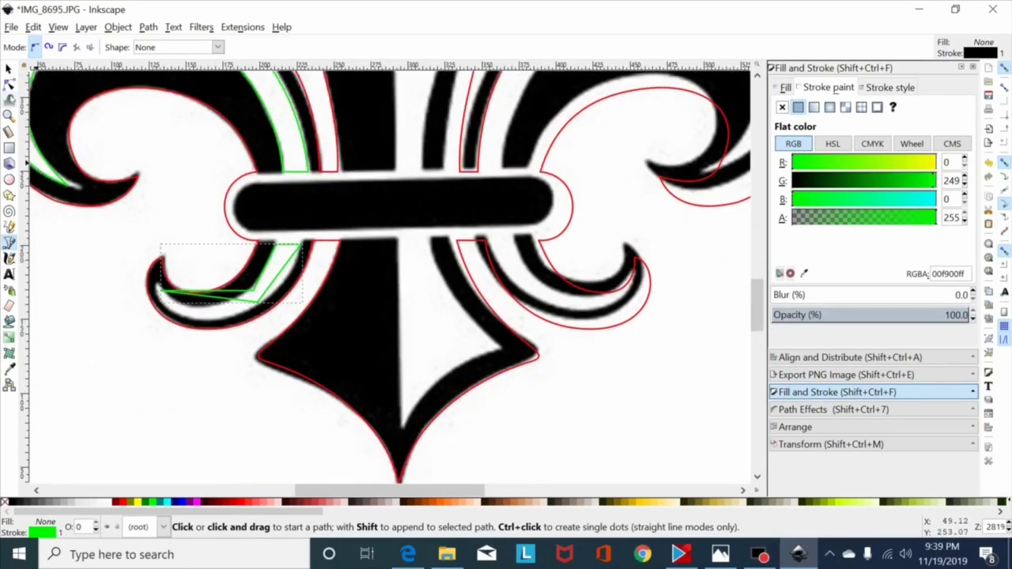
left_click(10, 82)
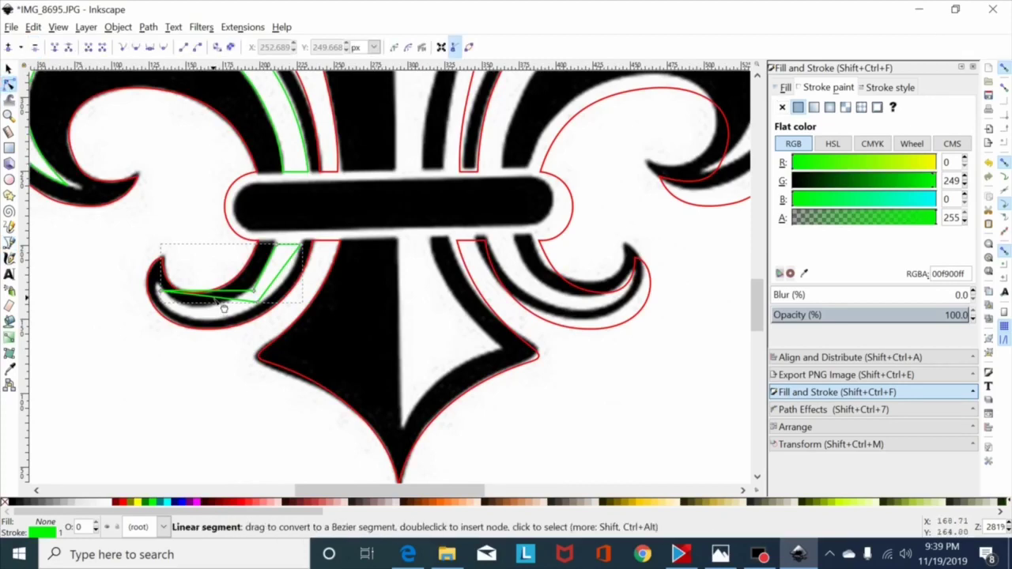
left_click_drag(224, 308, 199, 311)
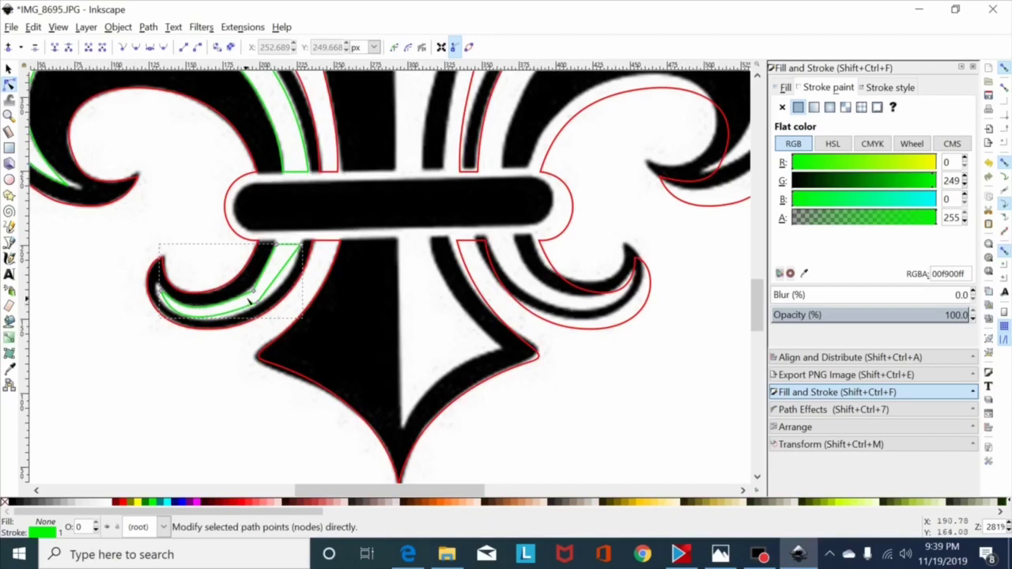
left_click(272, 271)
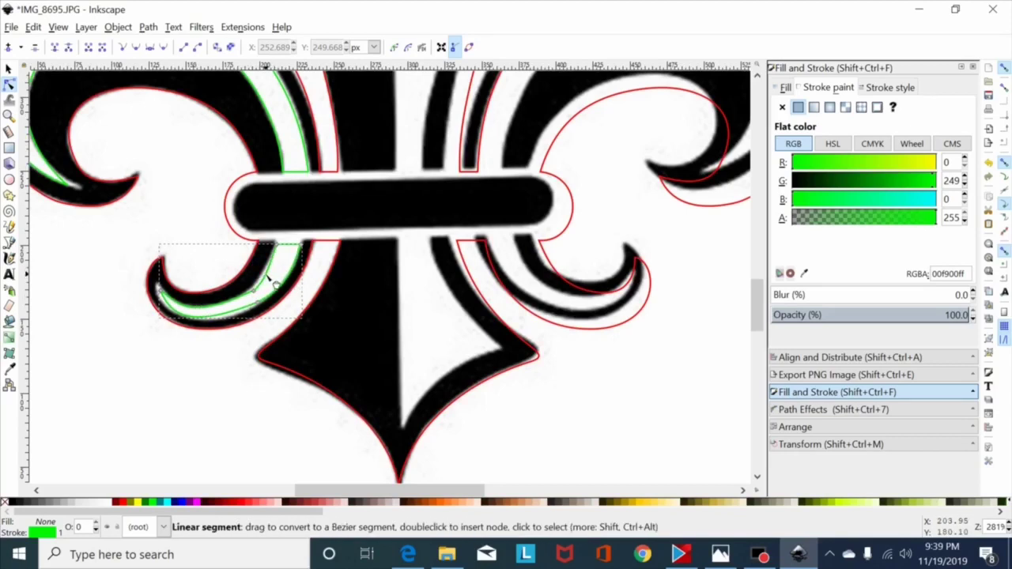
left_click_drag(189, 251, 280, 341)
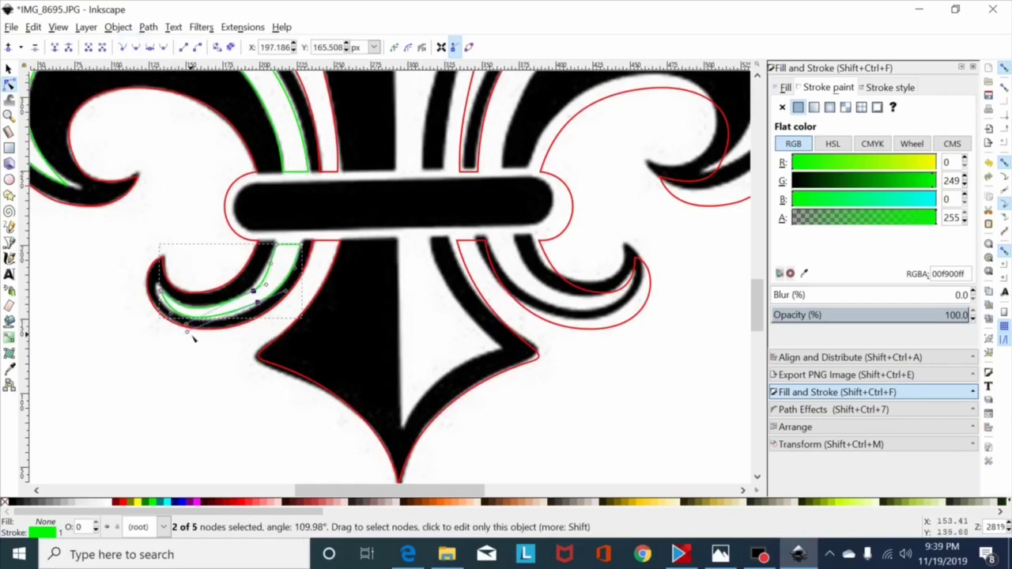
Move the lower-left crescent's inner middle node onto the white shape's edge and readjust the curve handles toward its tip
left_click_drag(188, 335, 173, 306)
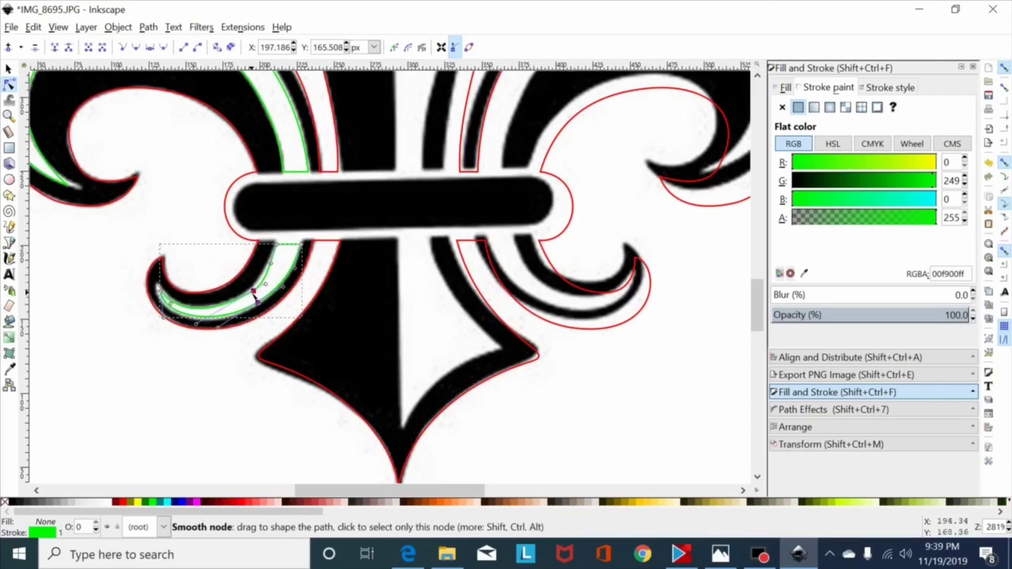
left_click(253, 293)
left_click_drag(254, 291, 240, 295)
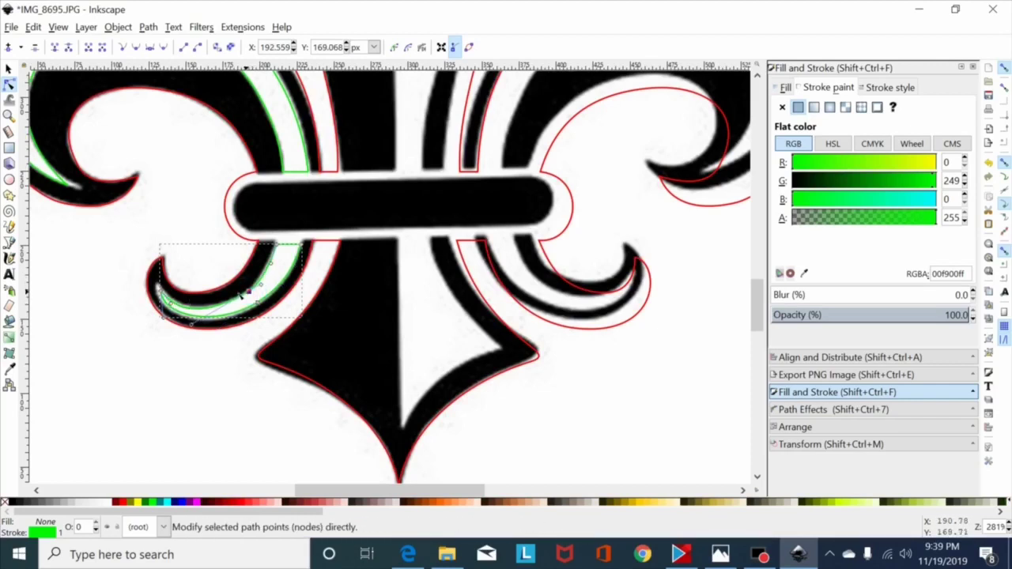
left_click_drag(194, 327, 167, 323)
left_click(204, 321, "shift")
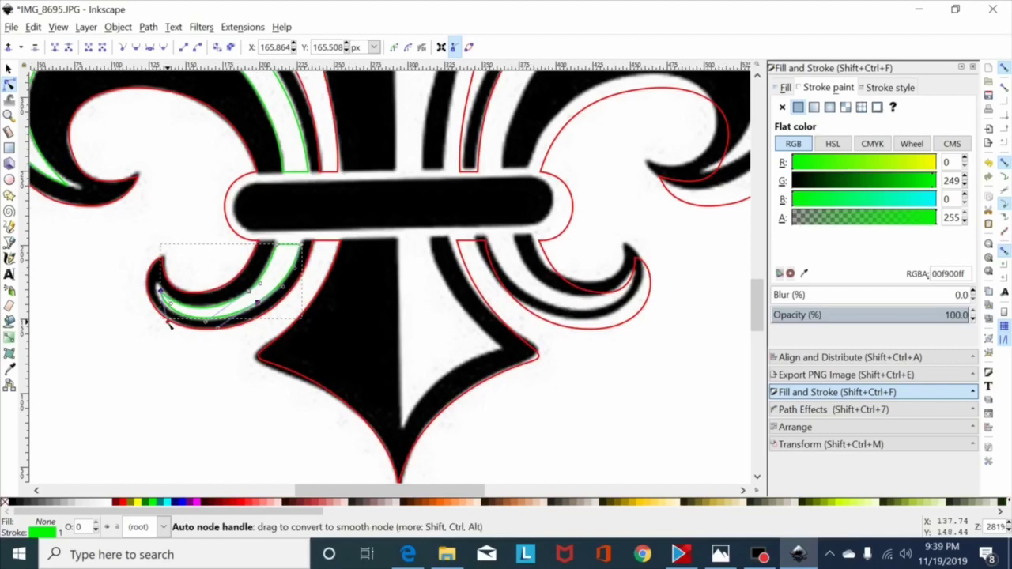
Align the lower-left crescent's two upper end nodes horizontally with the red outline's node just below the central band
left_click(335, 247, "shift")
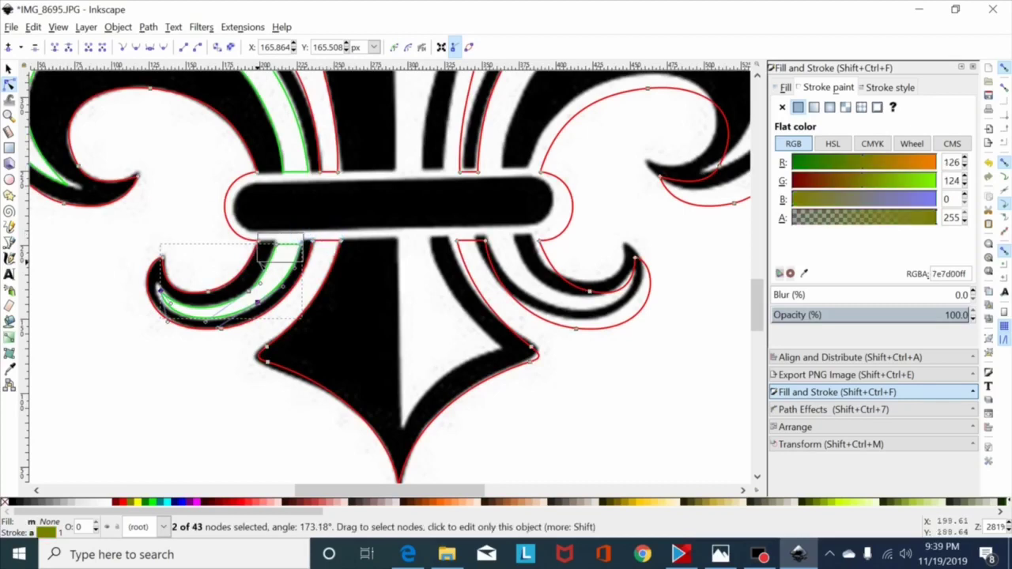
left_click_drag(304, 235, 306, 237)
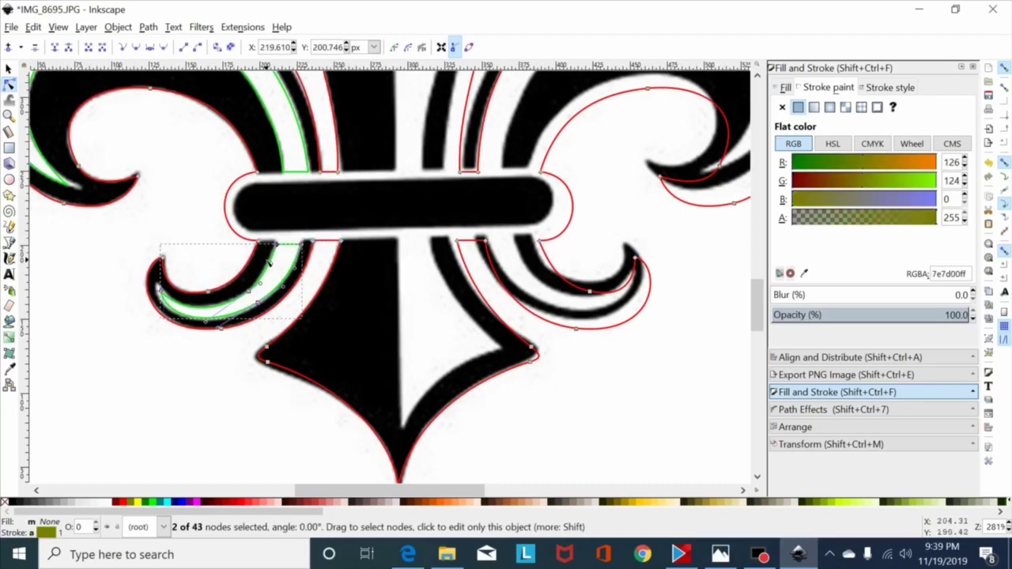
left_click(313, 244, "shift")
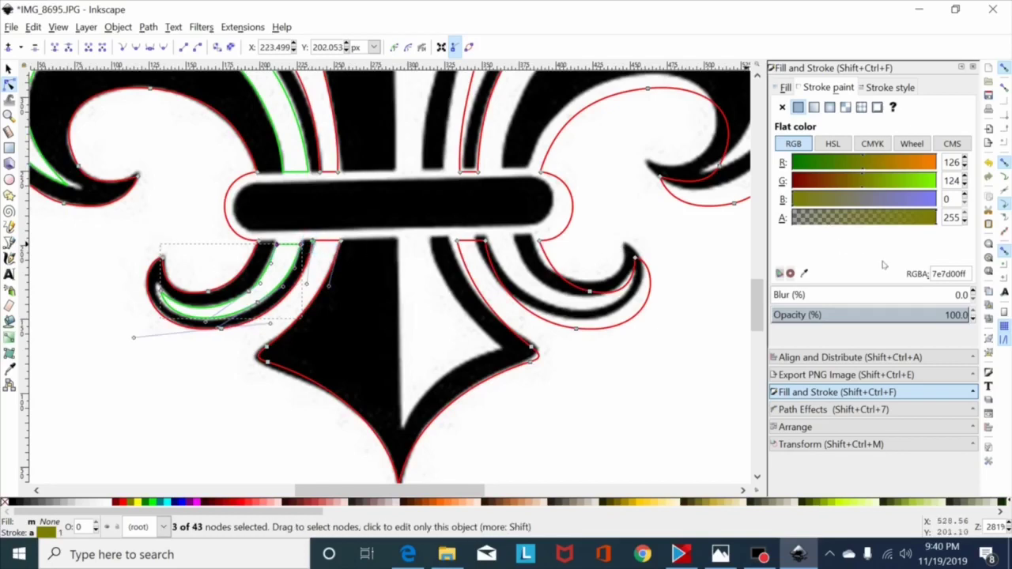
left_click(842, 357)
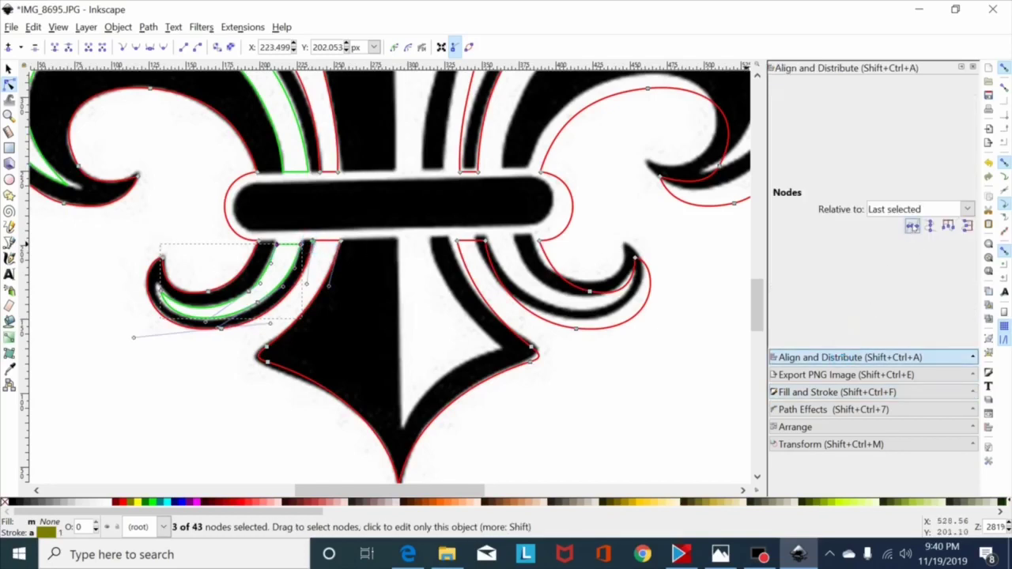
left_click(913, 226)
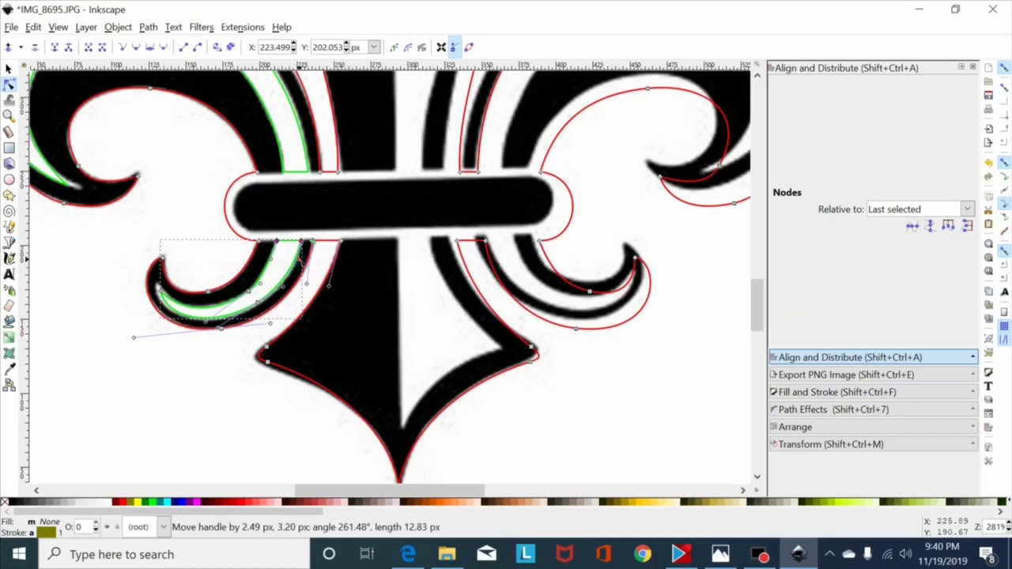
Readjust the lower-left crescent's inner curve handle near the central band and finish editing its nodes
left_click_drag(273, 264, 277, 264)
left_click_drag(208, 264, 280, 345)
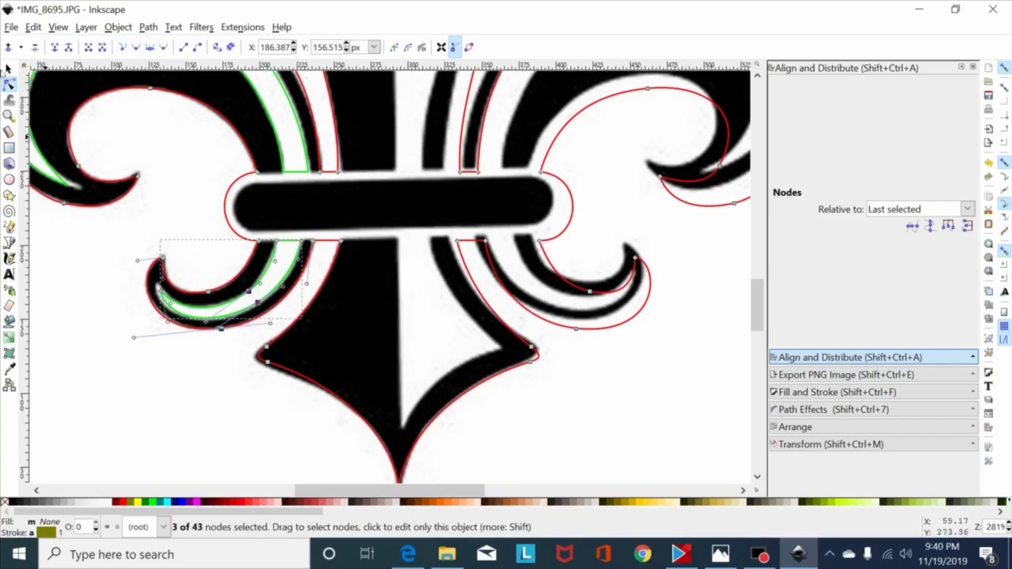
left_click(9, 68)
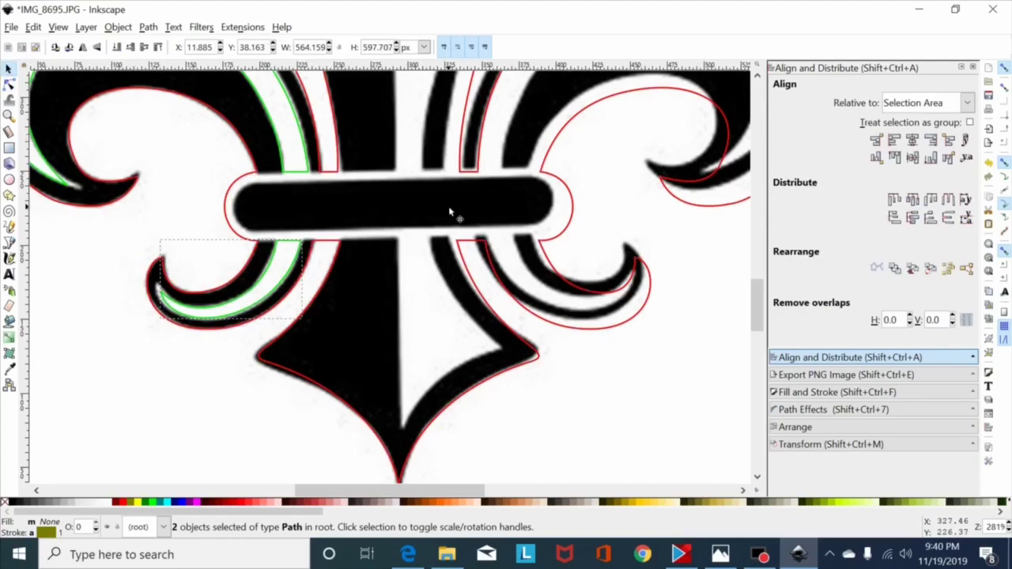
scroll(449, 212, "down", 2)
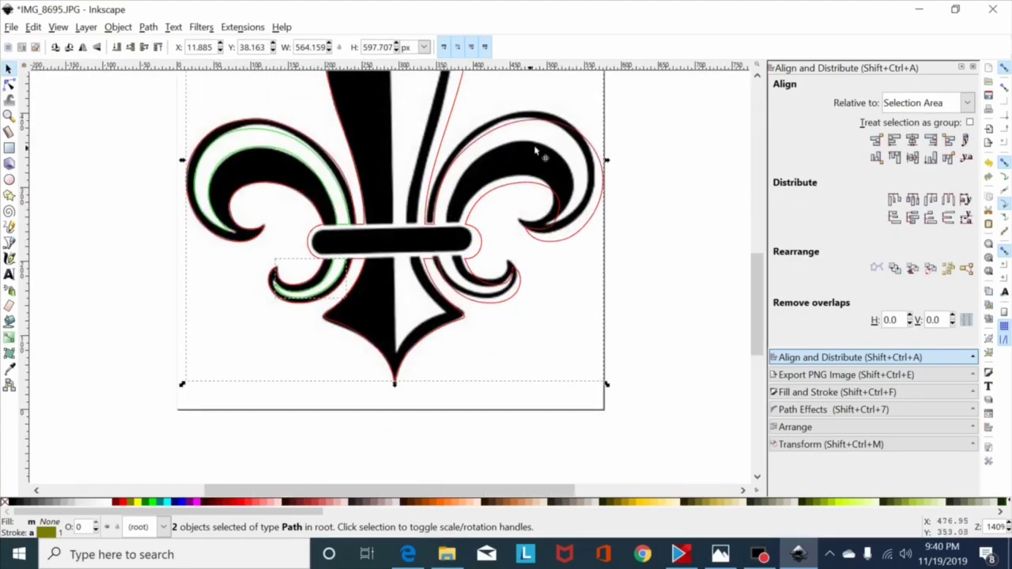
Try to unite the red outline with the two green crescent paths on its left half
key("shift")
left_click(337, 202, "shift")
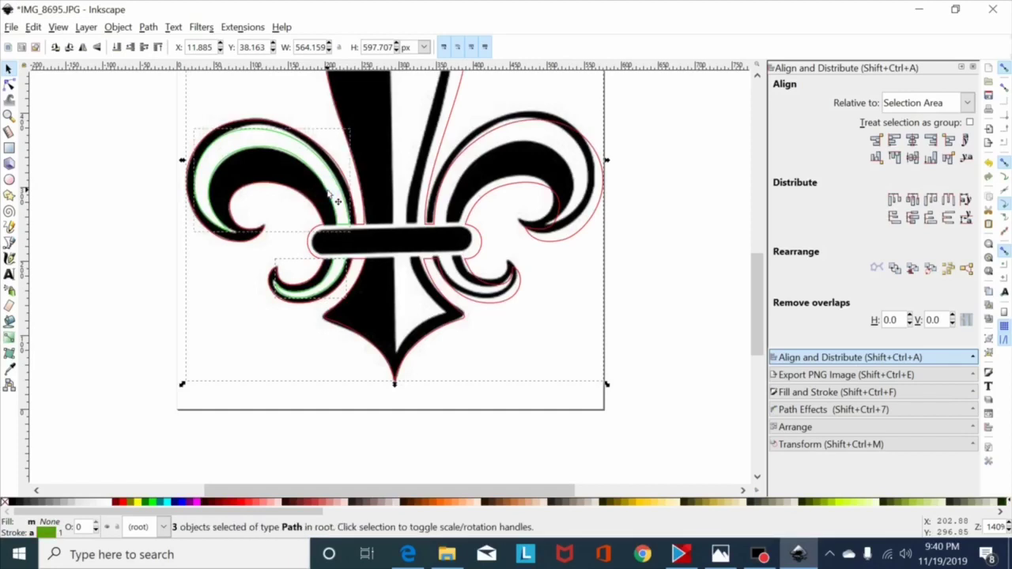
key("ctrl+plus")
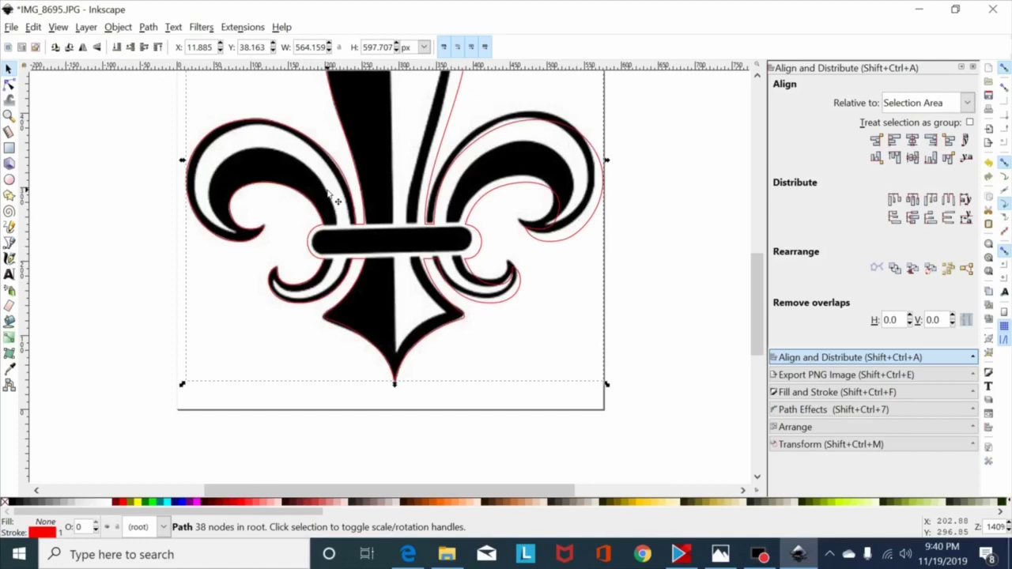
key("Escape")
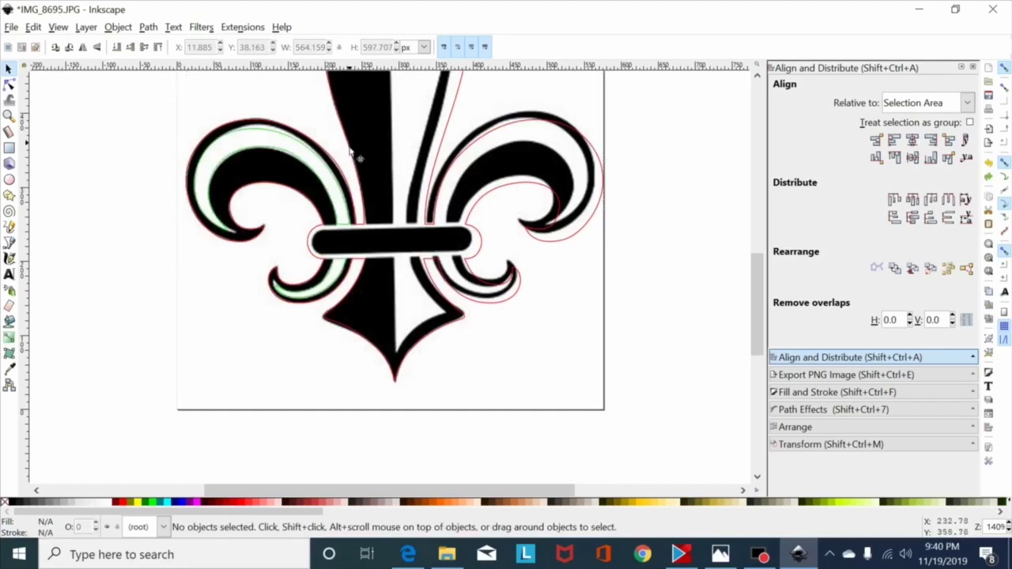
Combine the upper-left and lower-left green crescents into a single path
left_click(327, 188)
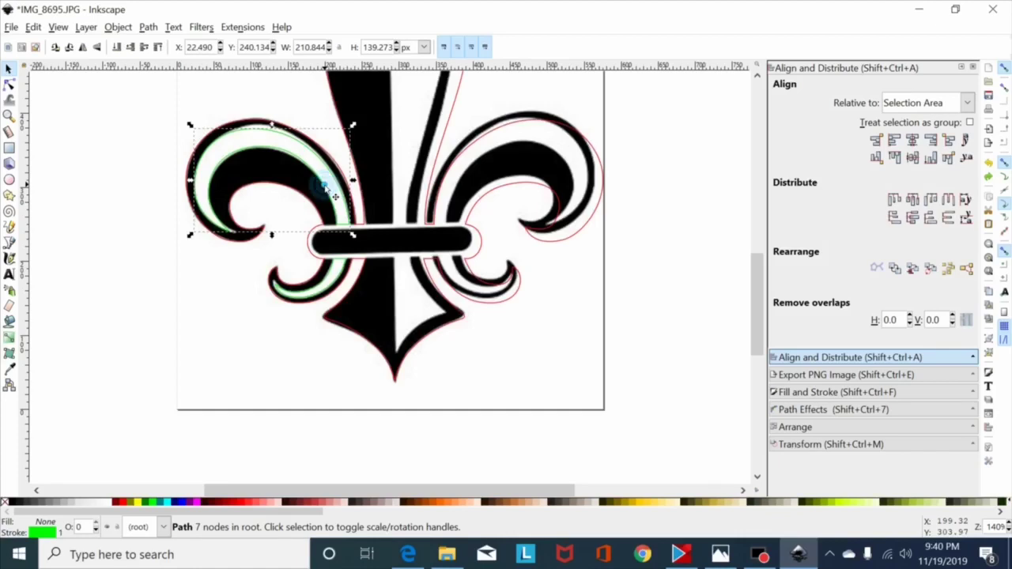
left_click(328, 282, "shift")
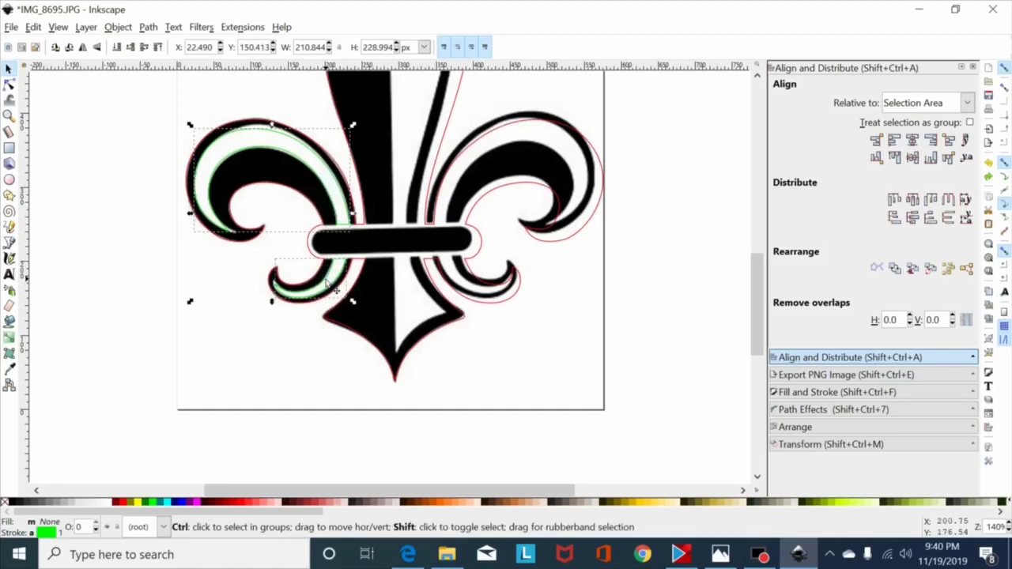
key("ctrl+k")
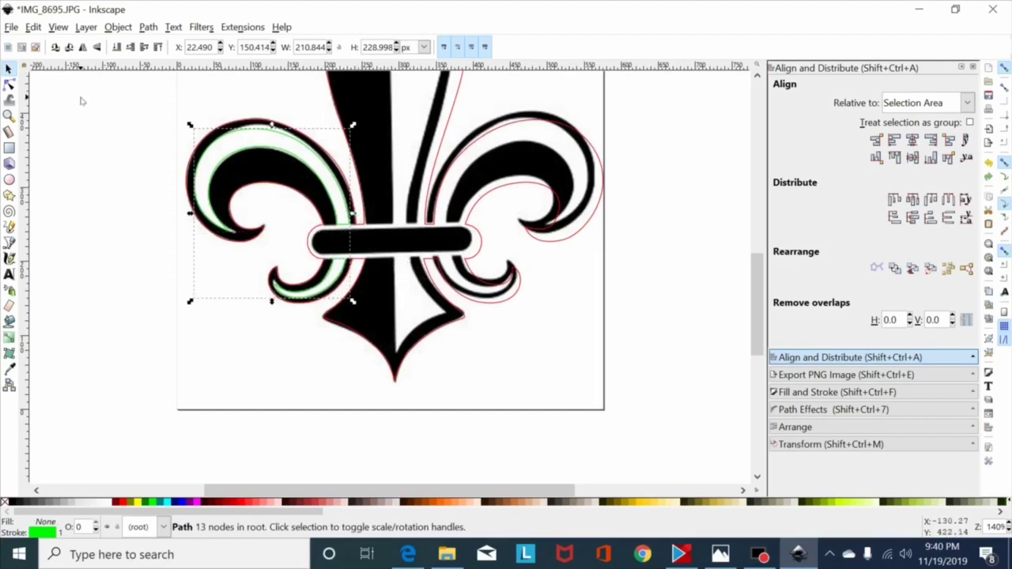
Duplicate the combined crescent path and flip the copy horizontally
key("ctrl")
left_click(83, 48)
key("shift")
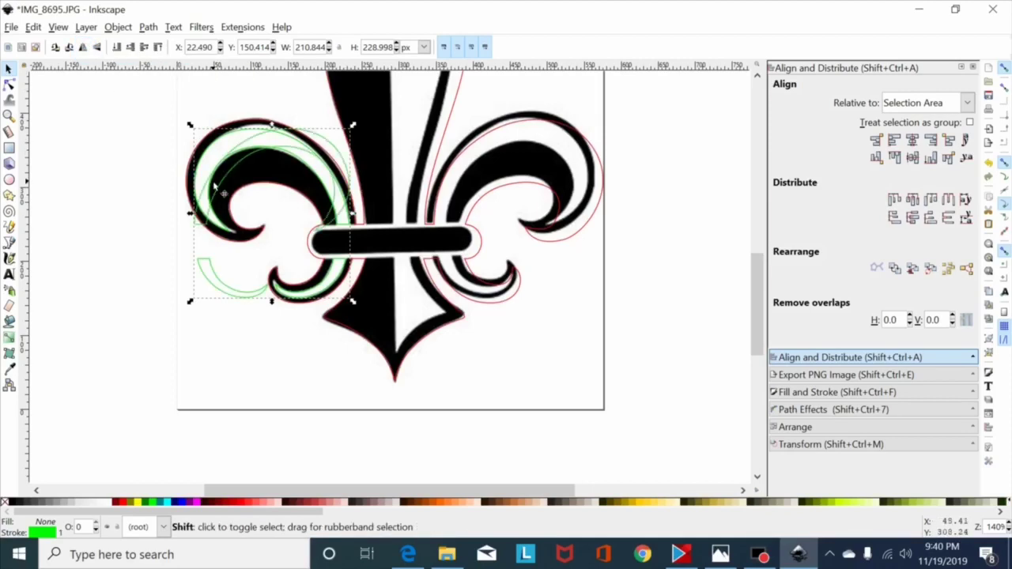
key("ctrl")
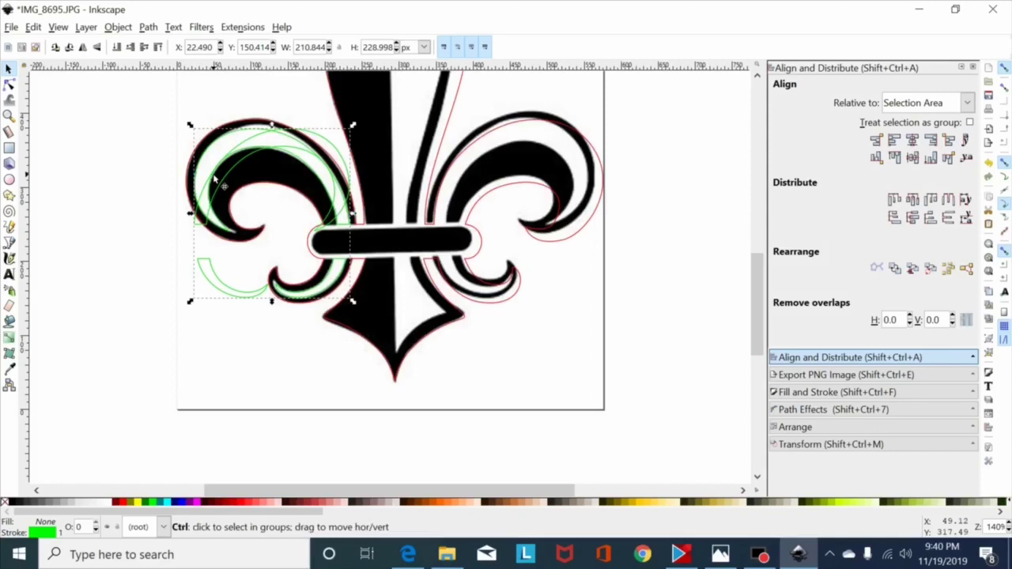
Move the flipped crescents horizontally onto the right half of the red outline, at about X 352.8 px
left_click_drag(248, 143, 496, 208)
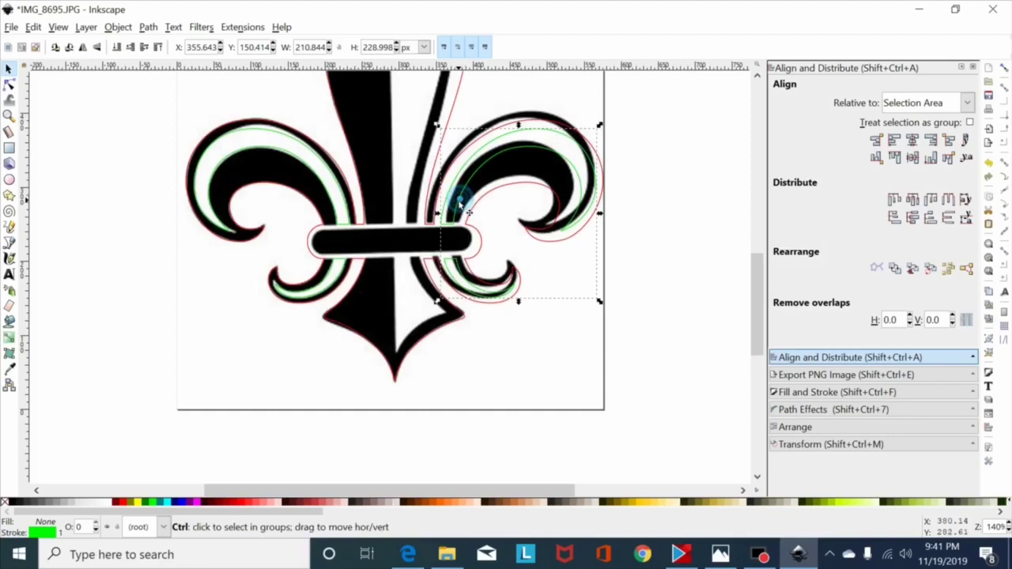
left_click_drag(460, 203, 457, 205)
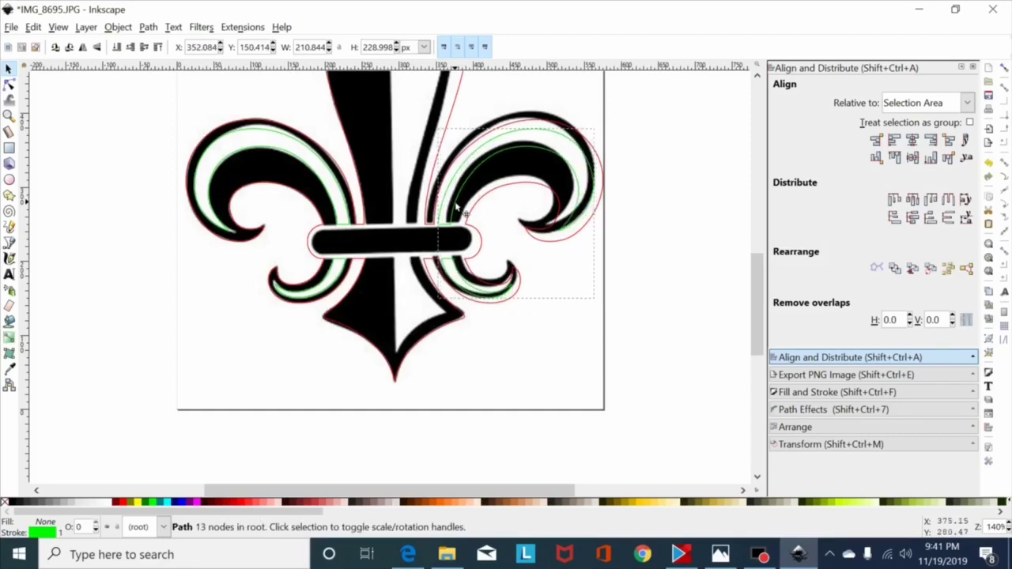
key("ctrl+z")
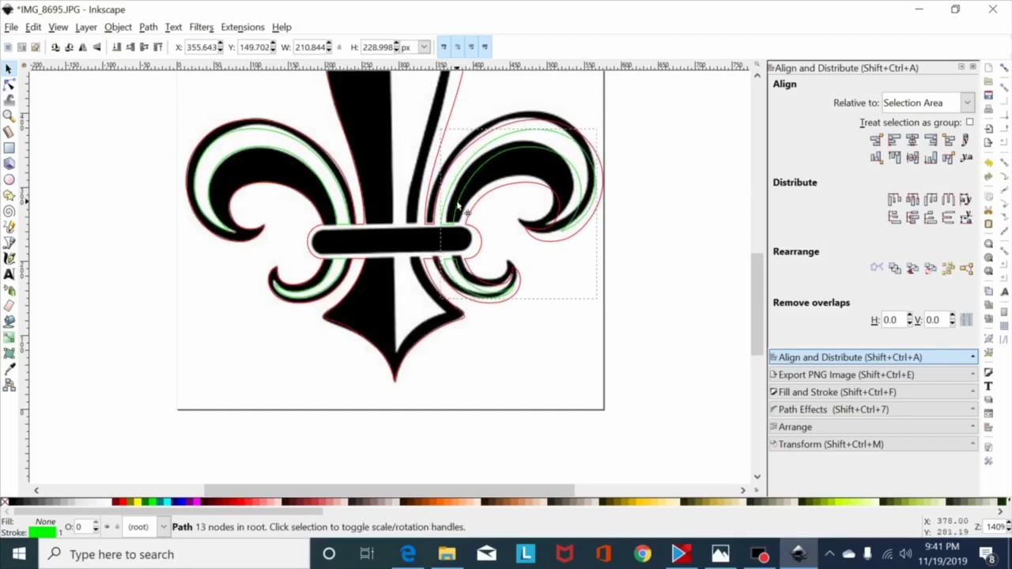
left_click_drag(457, 204, 455, 205)
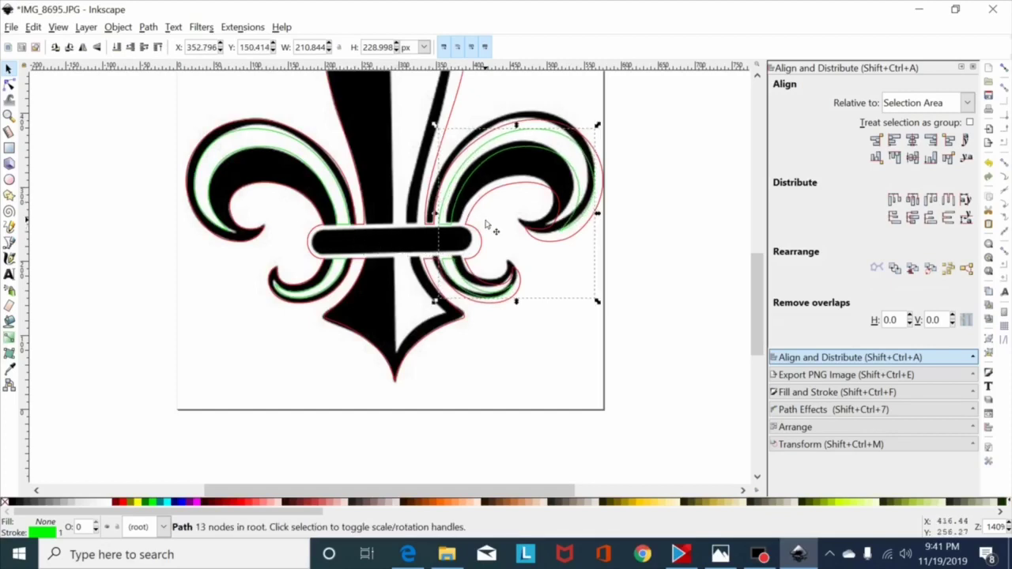
Center the left and right crescent paths on a common horizontal axis and combine them into one path
key("plus")
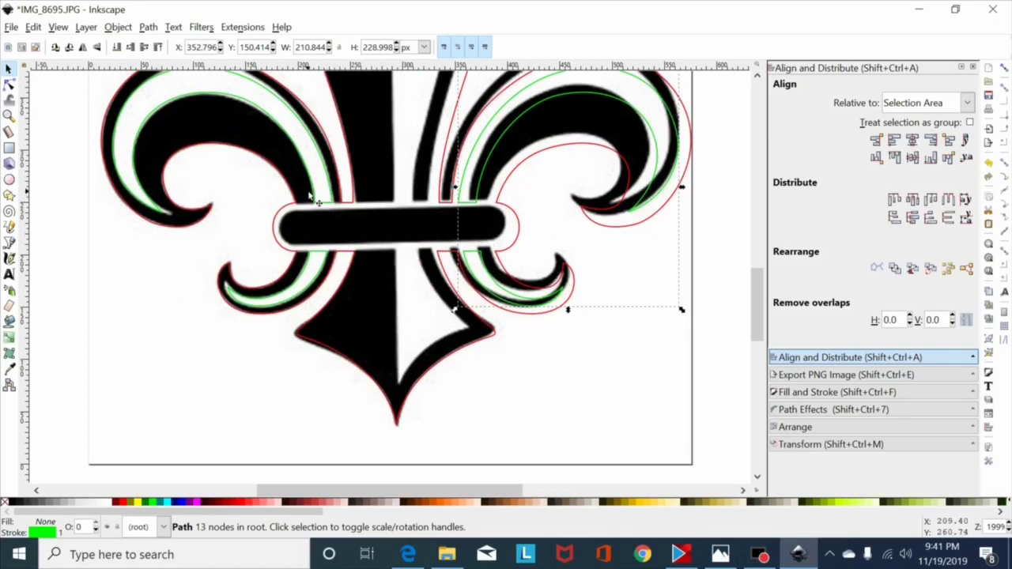
key("shift")
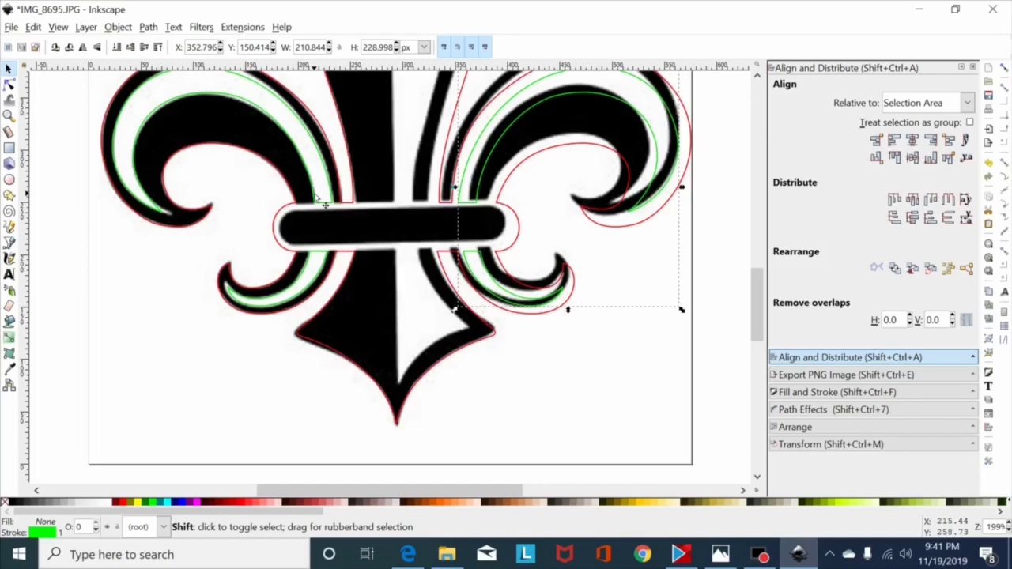
left_click(314, 195, "shift")
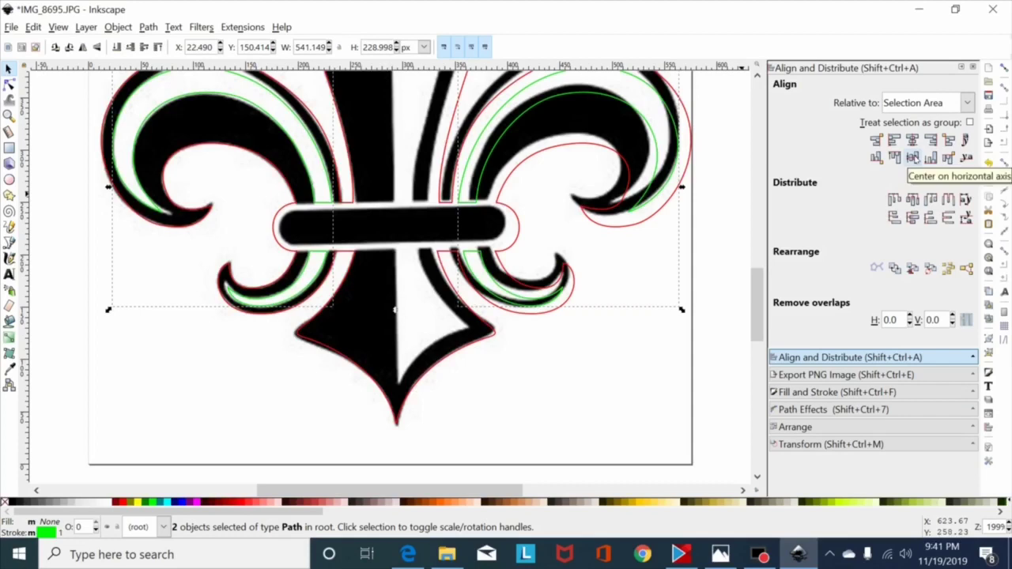
left_click(912, 158)
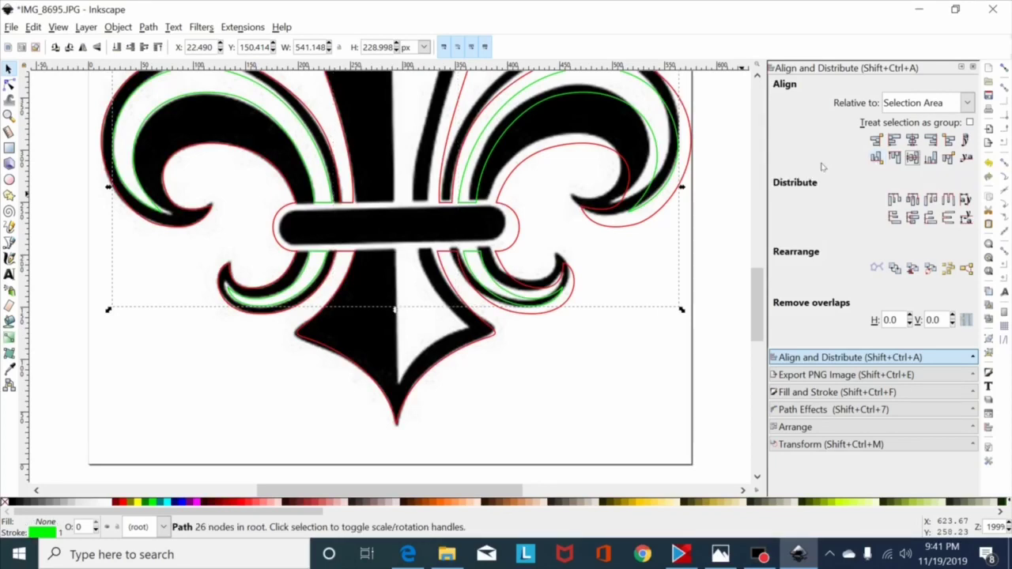
Center the green crescents and the red outline on a common vertical axis and combine them into one path
left_click(442, 196, "shift")
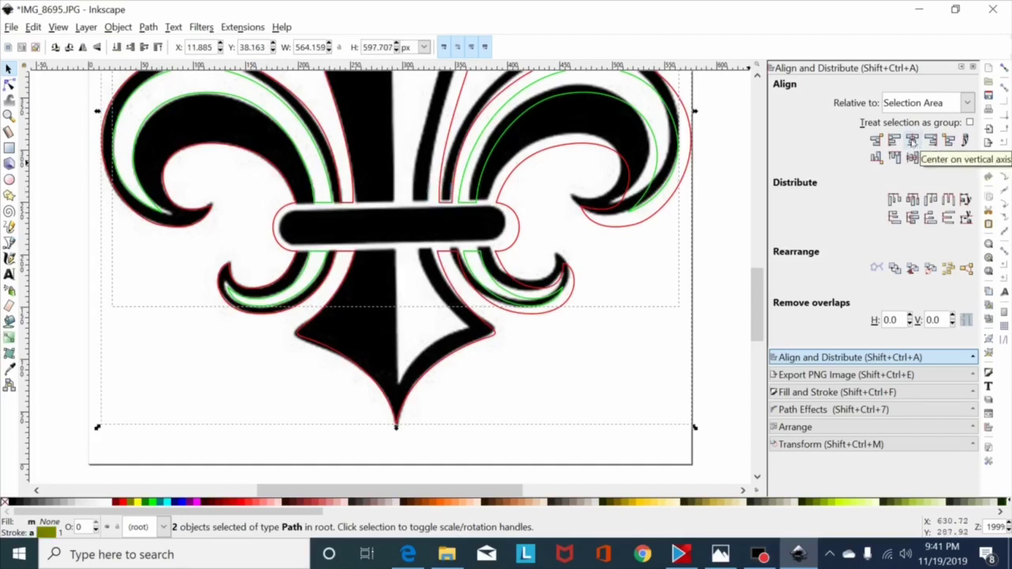
left_click(912, 141)
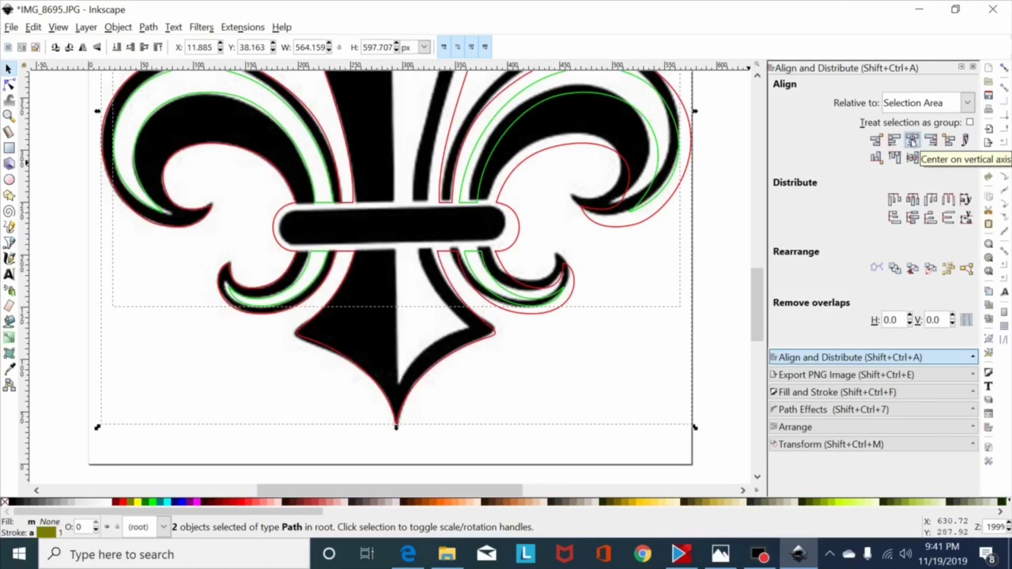
key("ctrl+k")
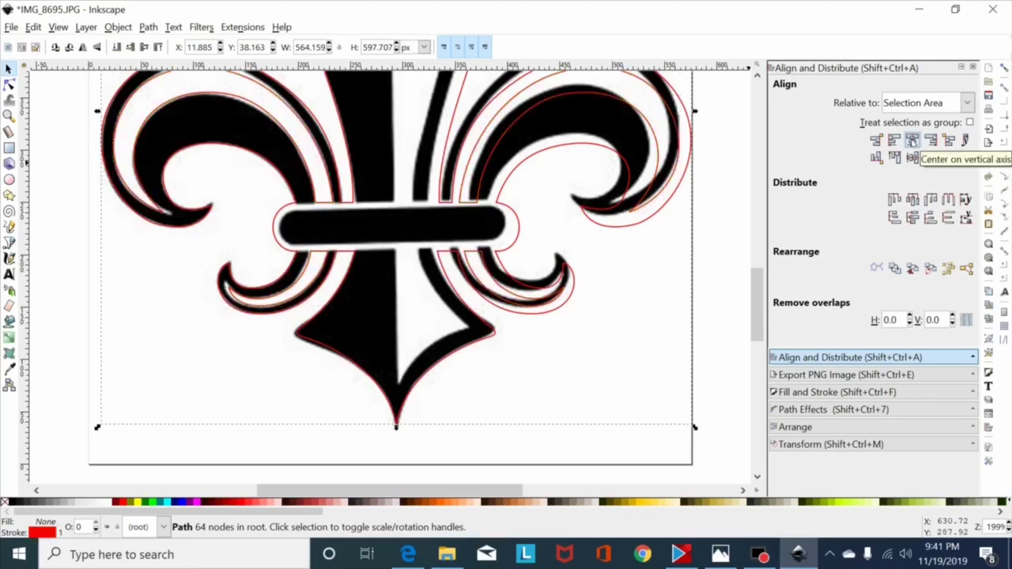
Fill the combined fleur-de-lis path with blue and delete the embedded source image behind it
key("minus")
key("minus")
key("minus")
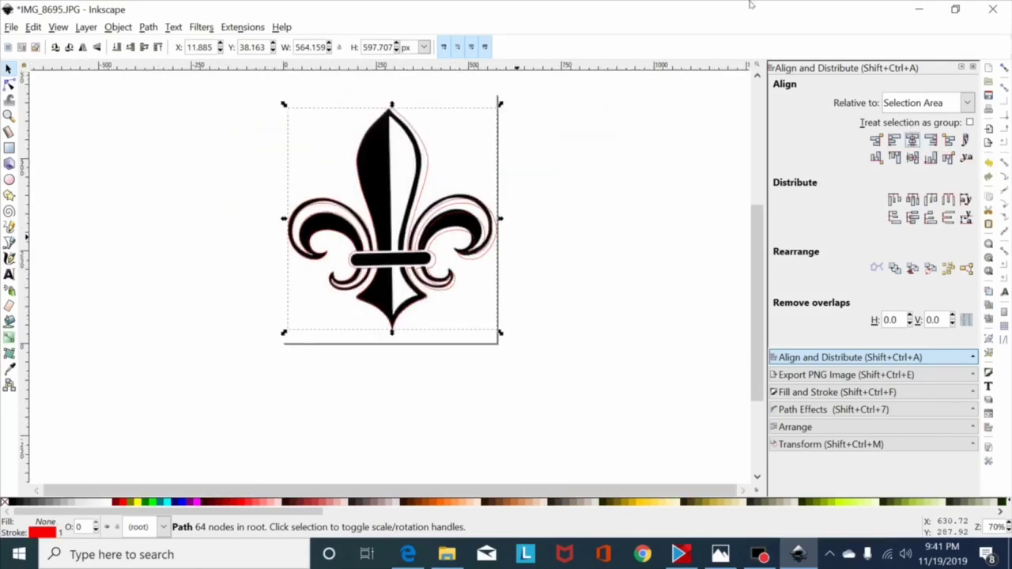
left_click(183, 510)
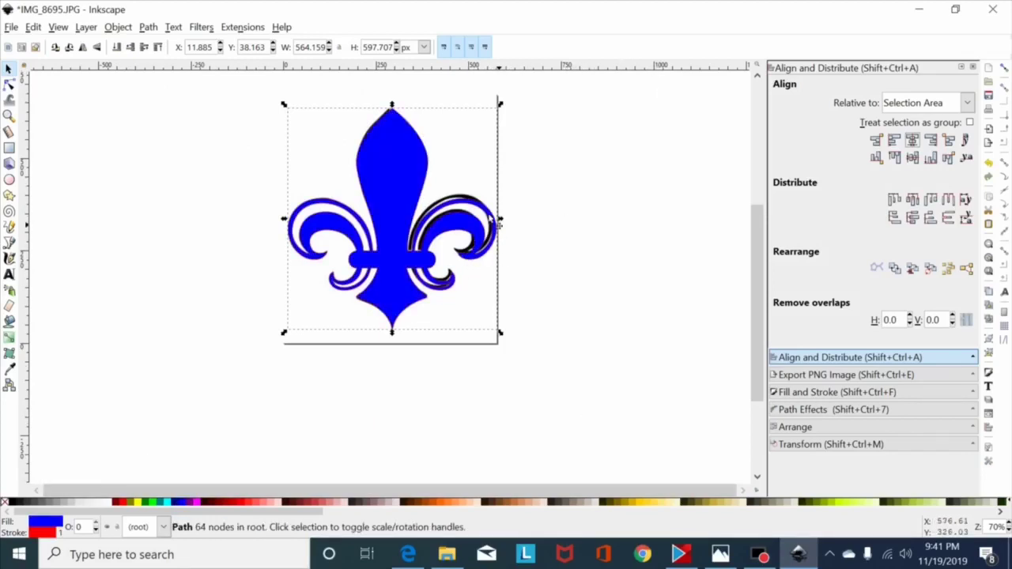
left_click(317, 147)
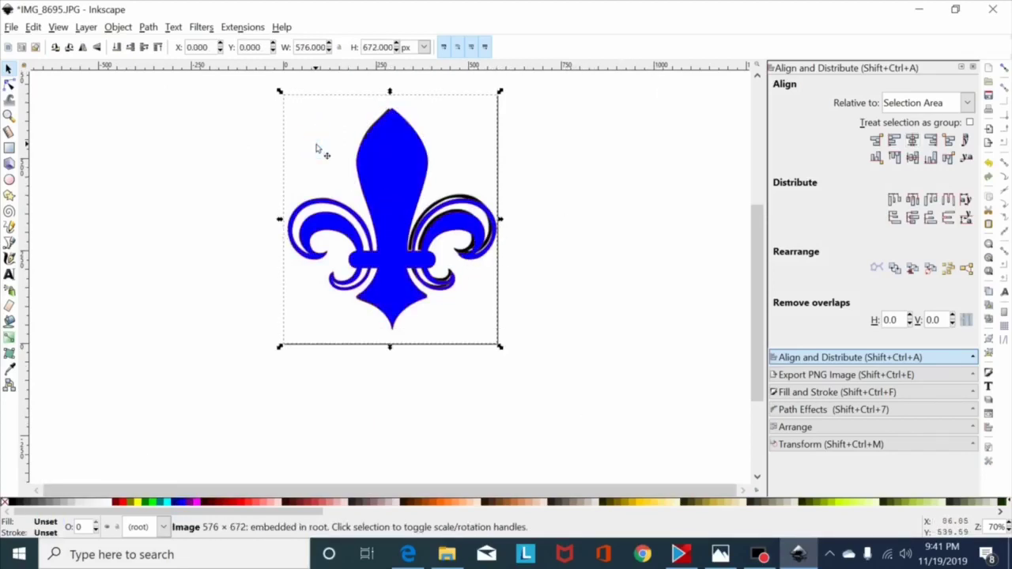
key("Delete")
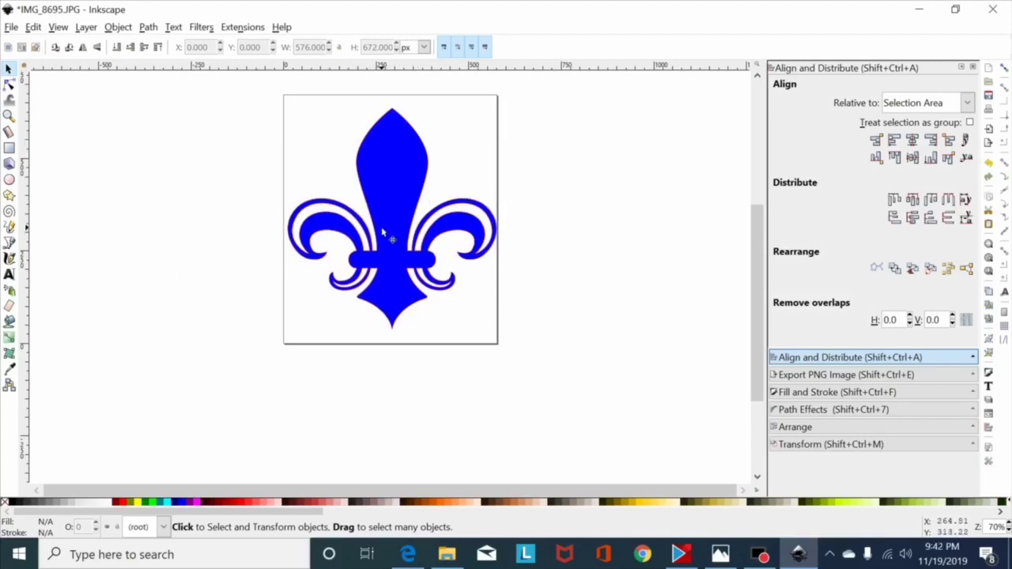
Undo the source image's deletion and the path's blue fill
key("ctrl")
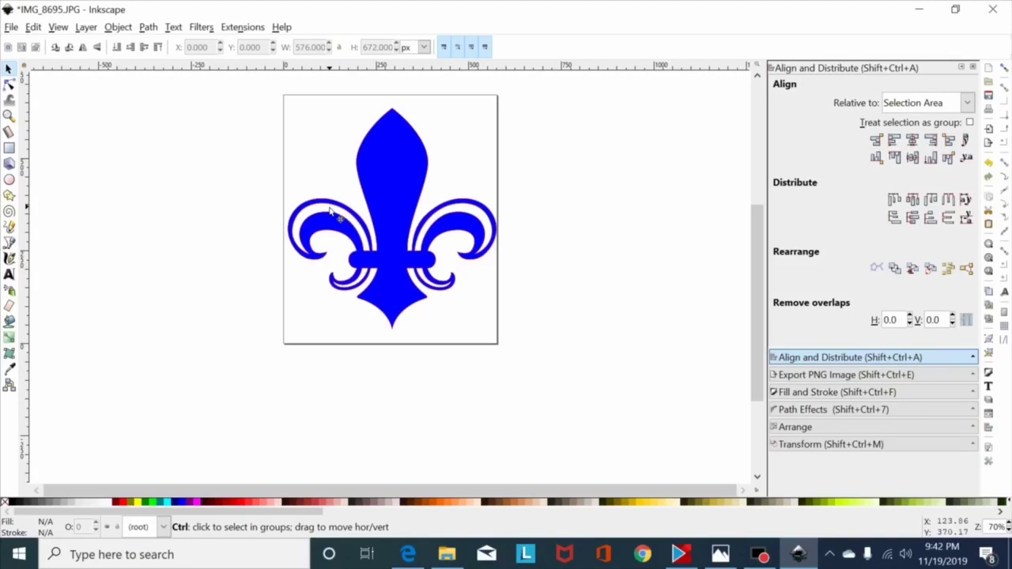
left_click(330, 209, "ctrl")
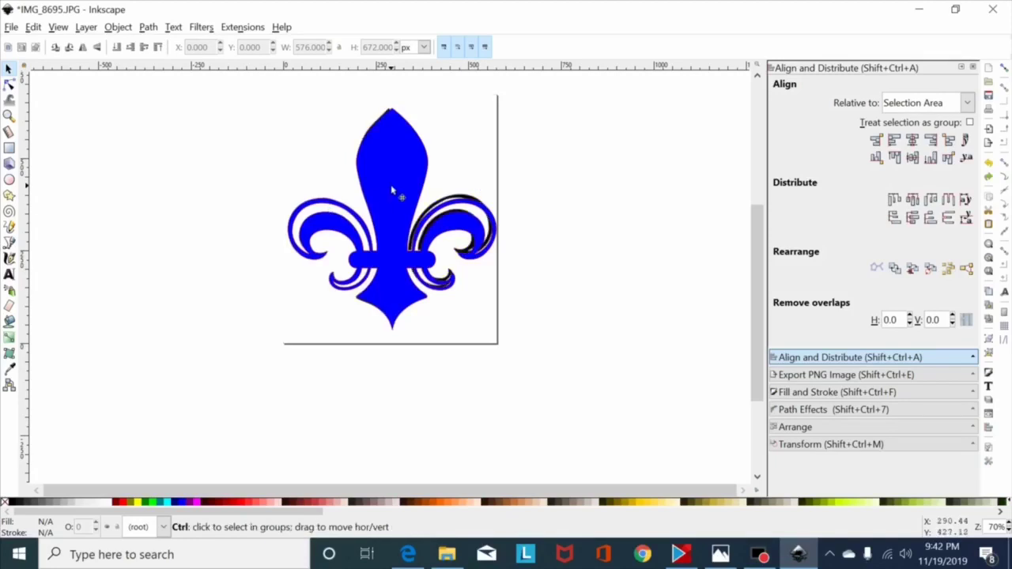
key("ctrl+z")
Shift the combined red path horizontally to about X 8.3 px over the source image
scroll(517, 262, "up", 1, "ctrl")
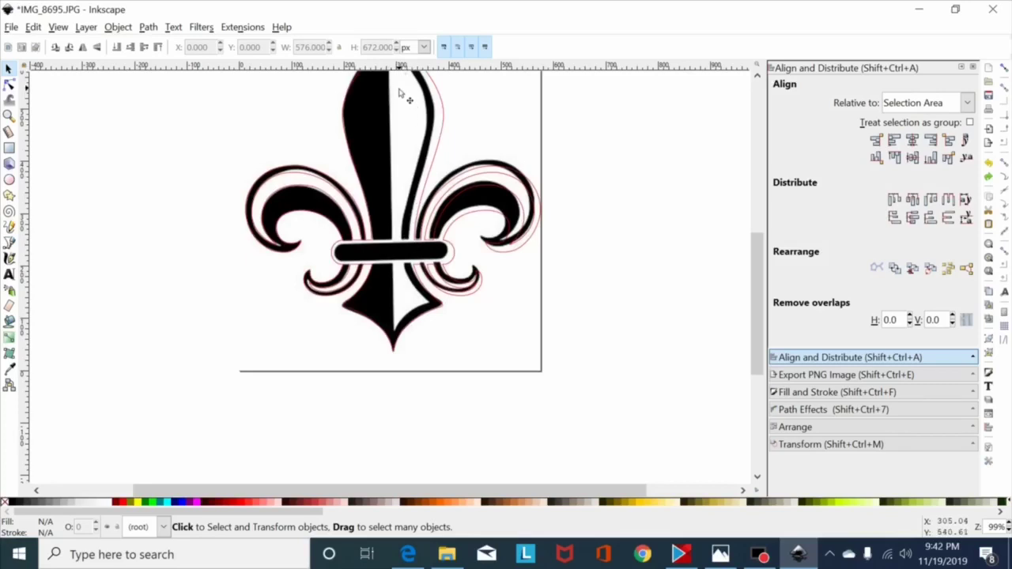
scroll(419, 166, "up", 3)
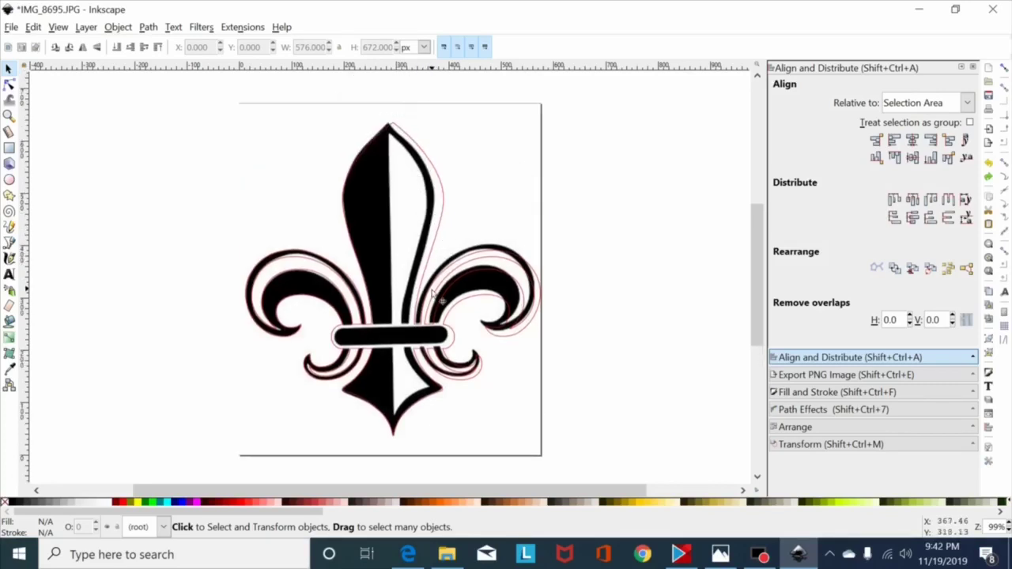
key("plus")
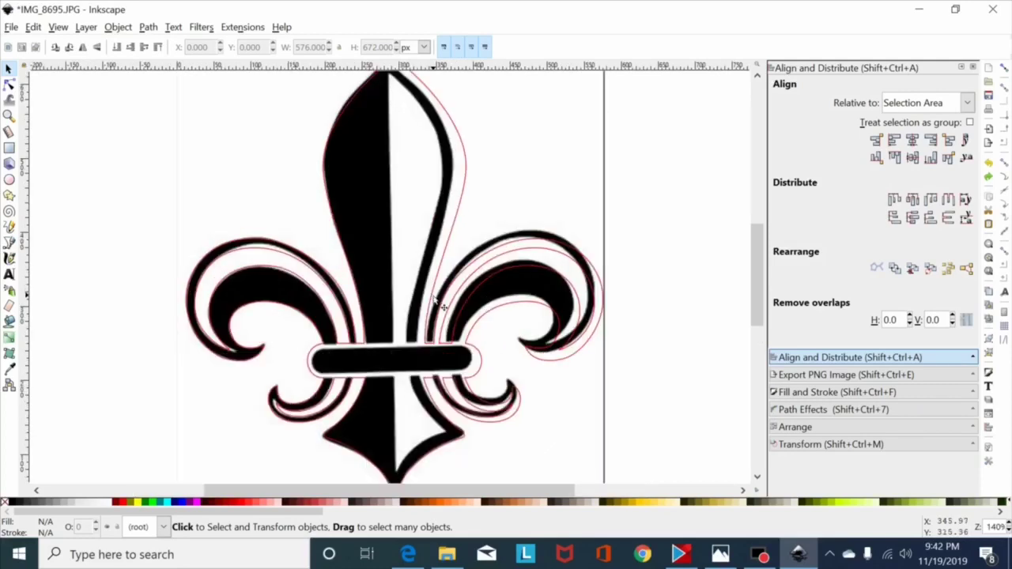
left_click(437, 299)
key("ctrl")
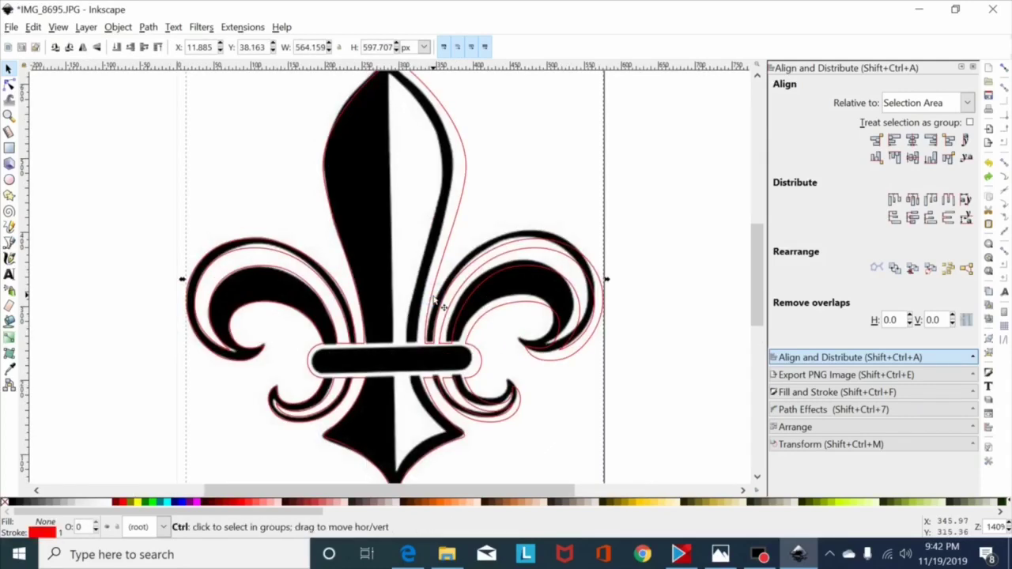
left_click_drag(434, 299, 427, 299)
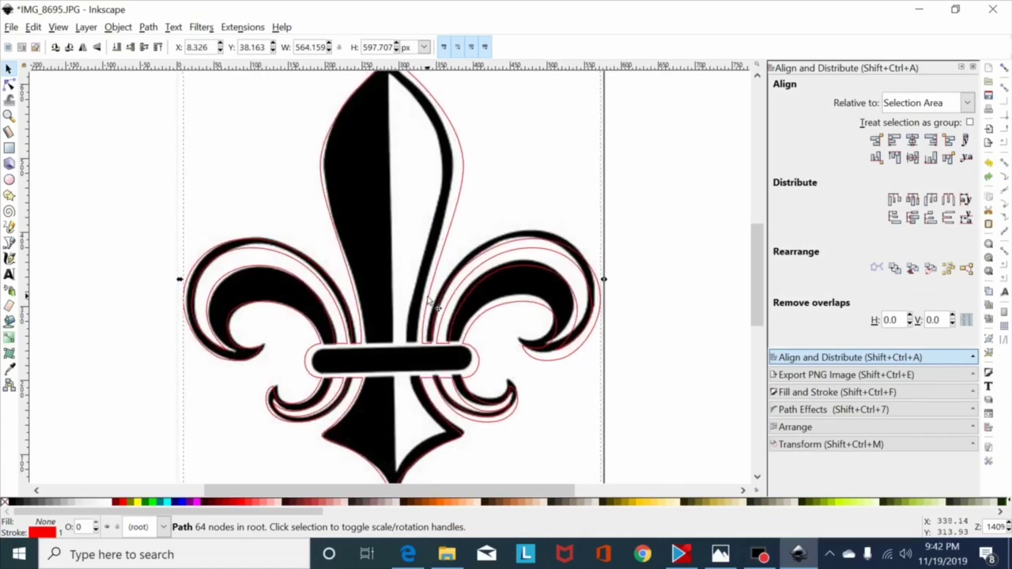
Trace the white half of the upper central petal with a closed straight-segment Bezier path and set its stroke to green 00fd00
scroll(424, 269, "up", 1)
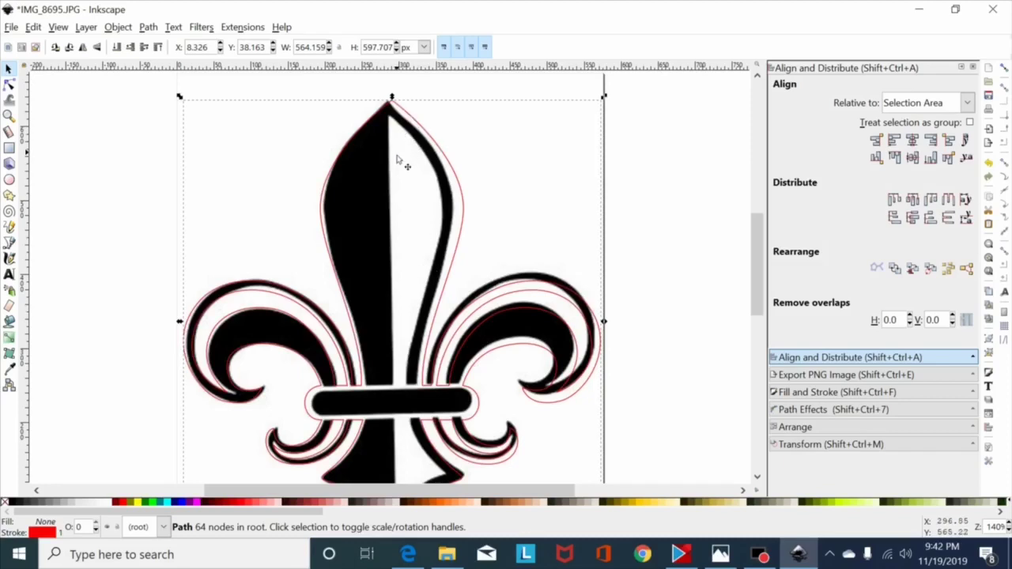
scroll(425, 444, "down", 2)
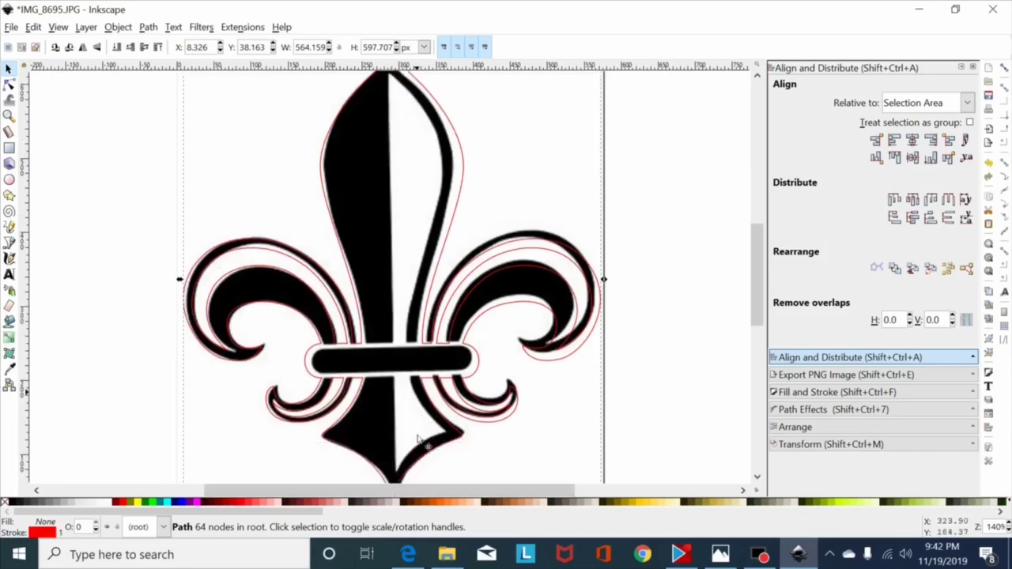
scroll(411, 304, "up", 2)
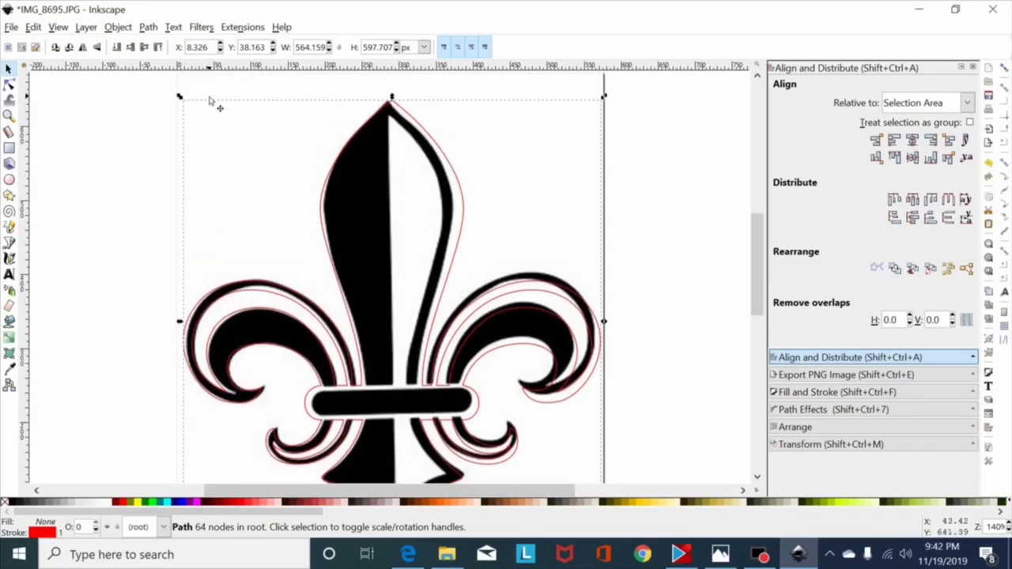
left_click(8, 84)
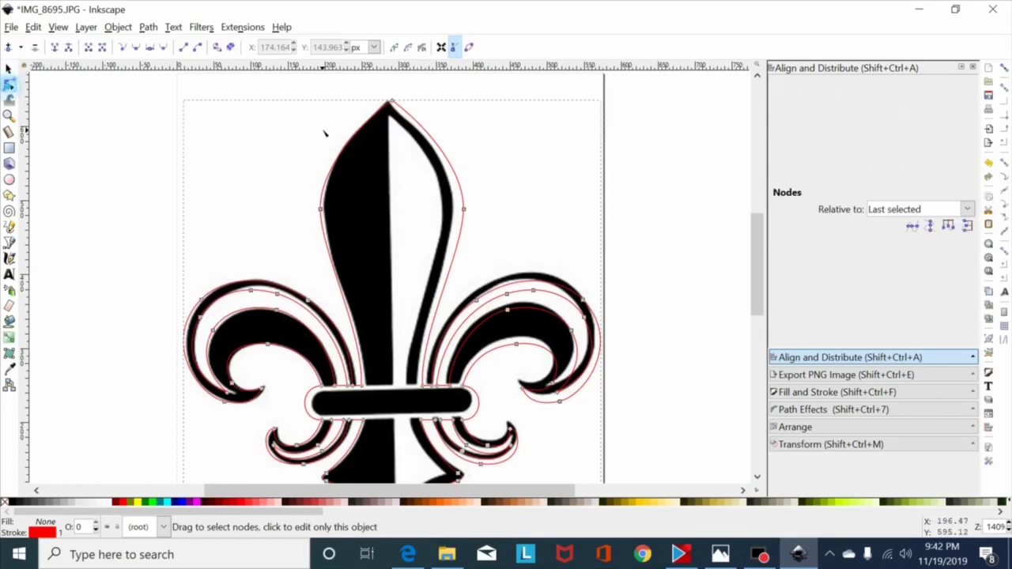
left_click(9, 242)
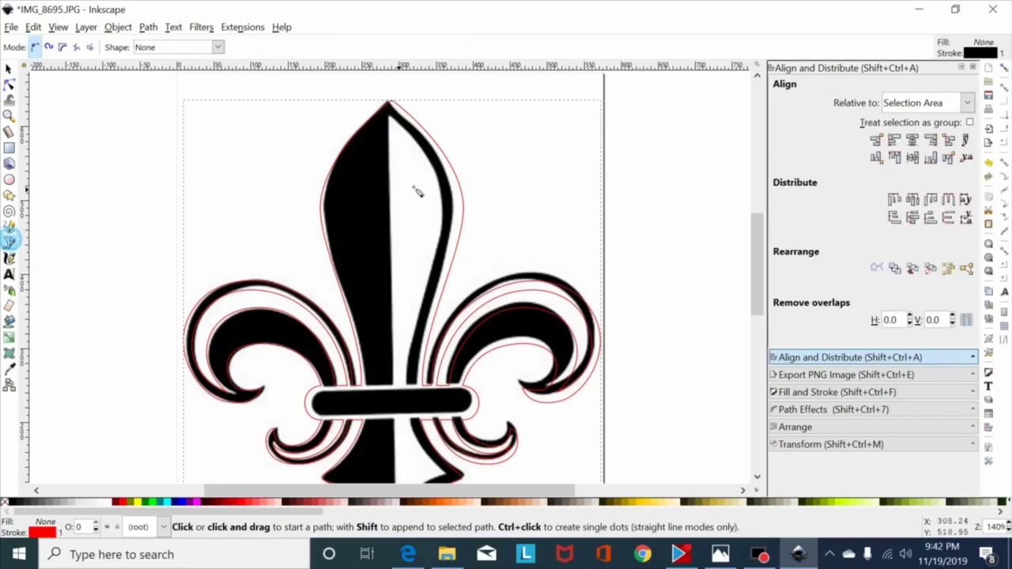
left_click(392, 111)
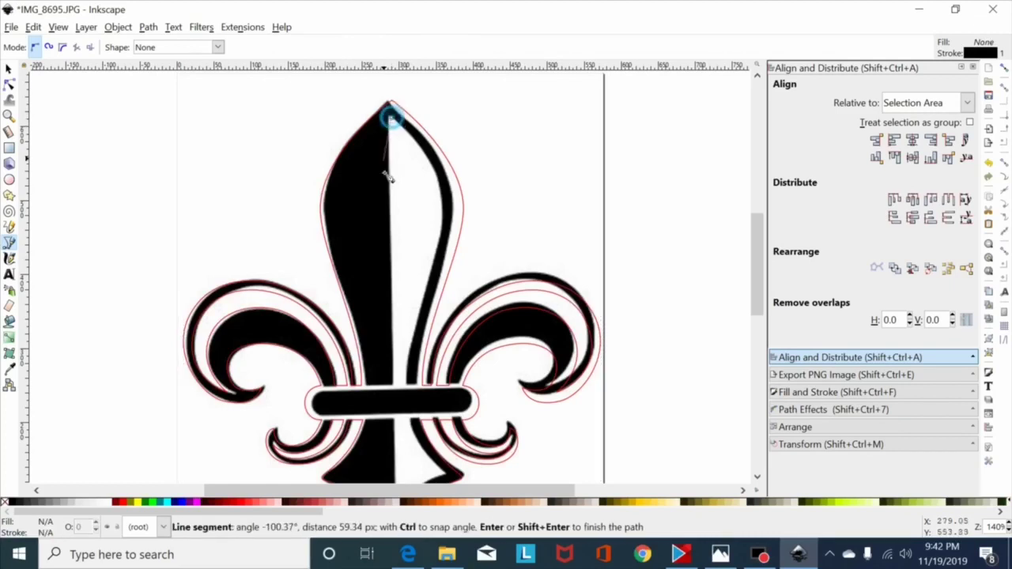
left_click(397, 387)
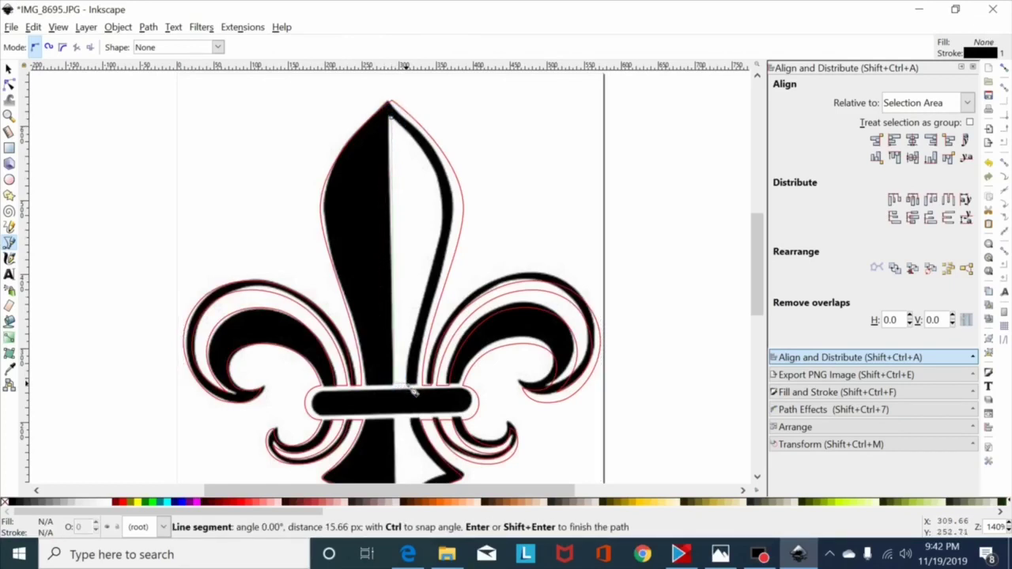
left_click(443, 220)
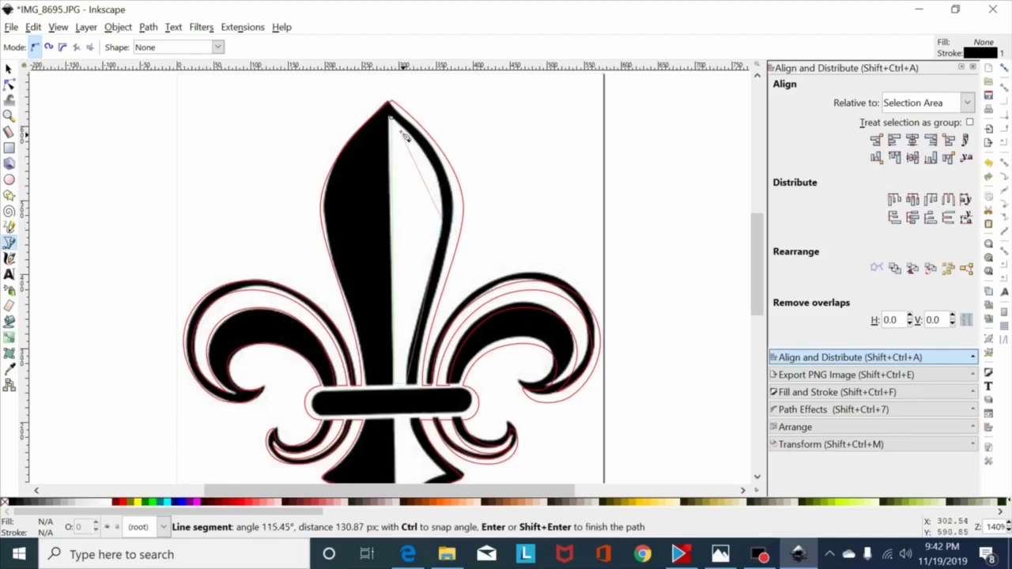
left_click(391, 112)
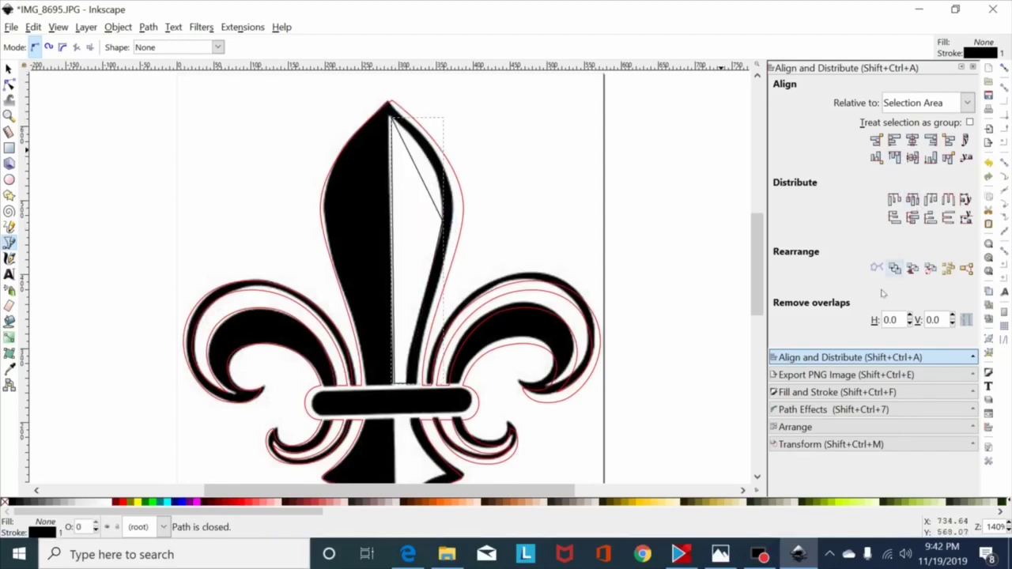
left_click(806, 392)
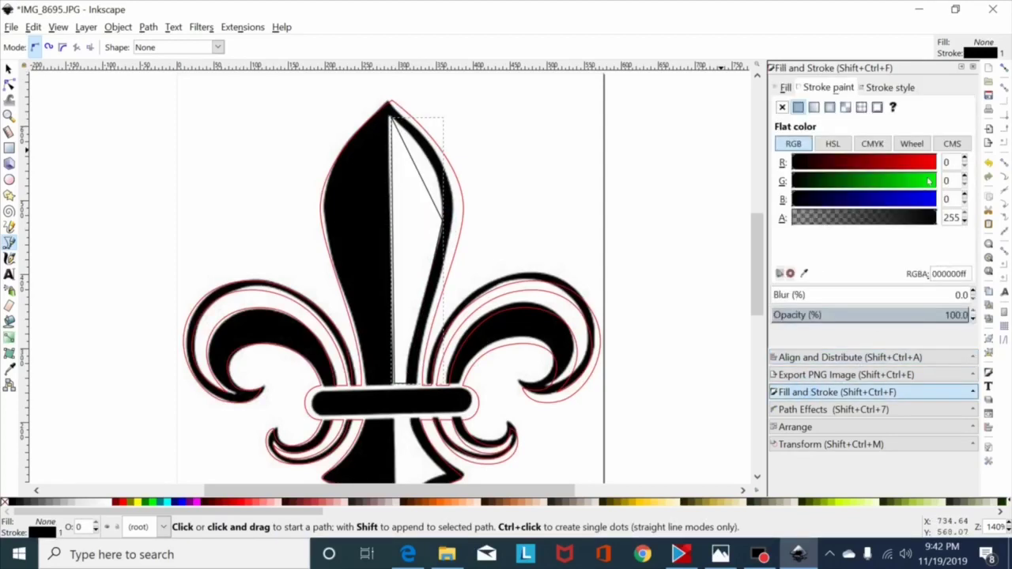
left_click(935, 180)
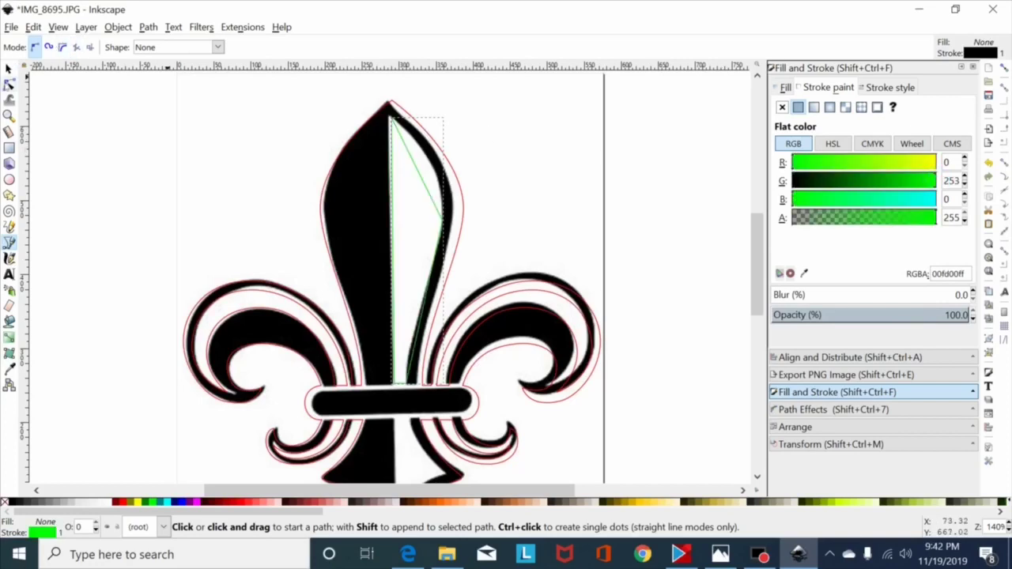
Bend the green path's outer segments to follow the white petal half, make the outer middle node smooth and fine-tune the curve handles
left_click(9, 83)
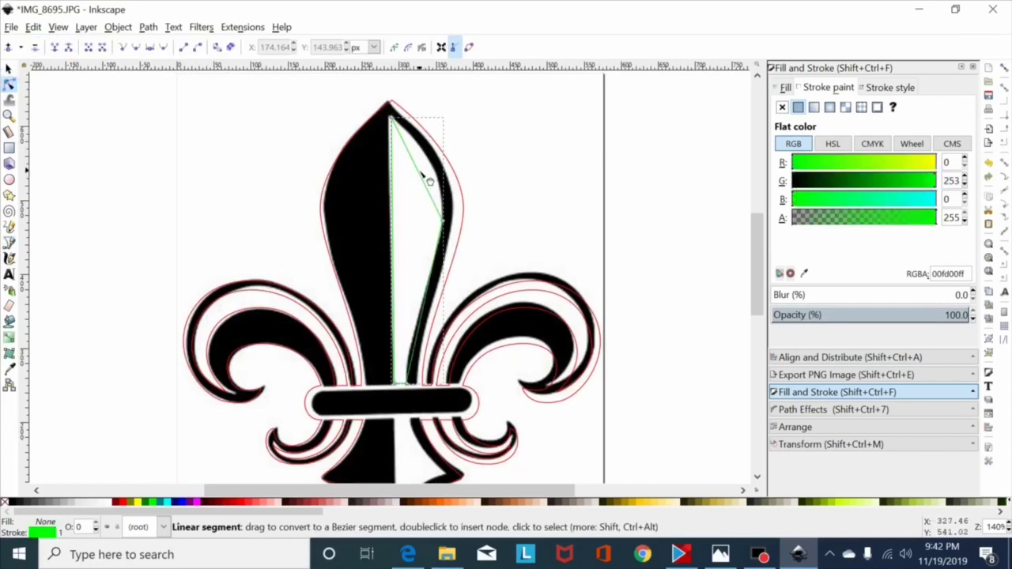
left_click_drag(420, 169, 443, 181)
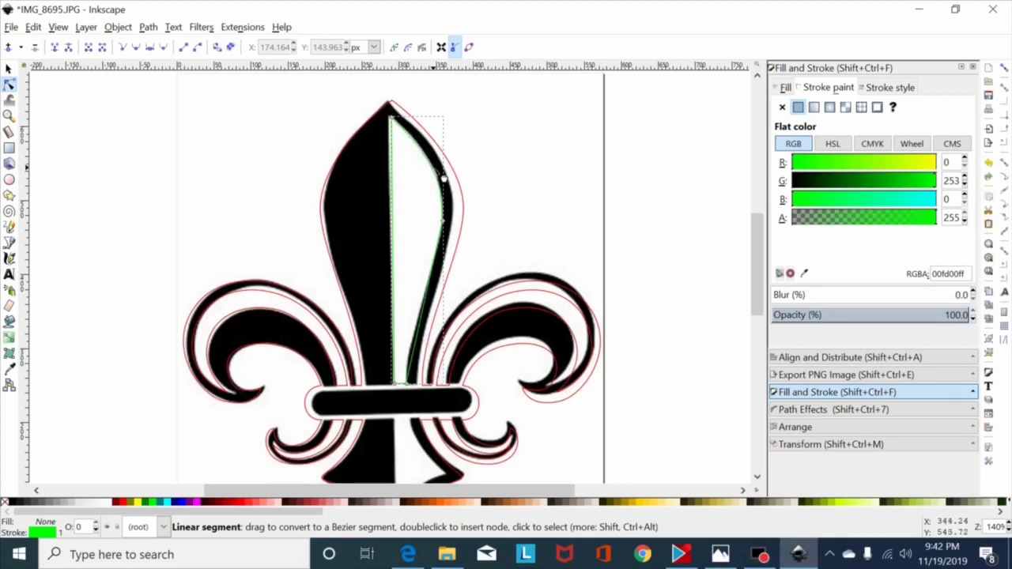
left_click_drag(429, 318, 418, 324)
left_click(442, 221)
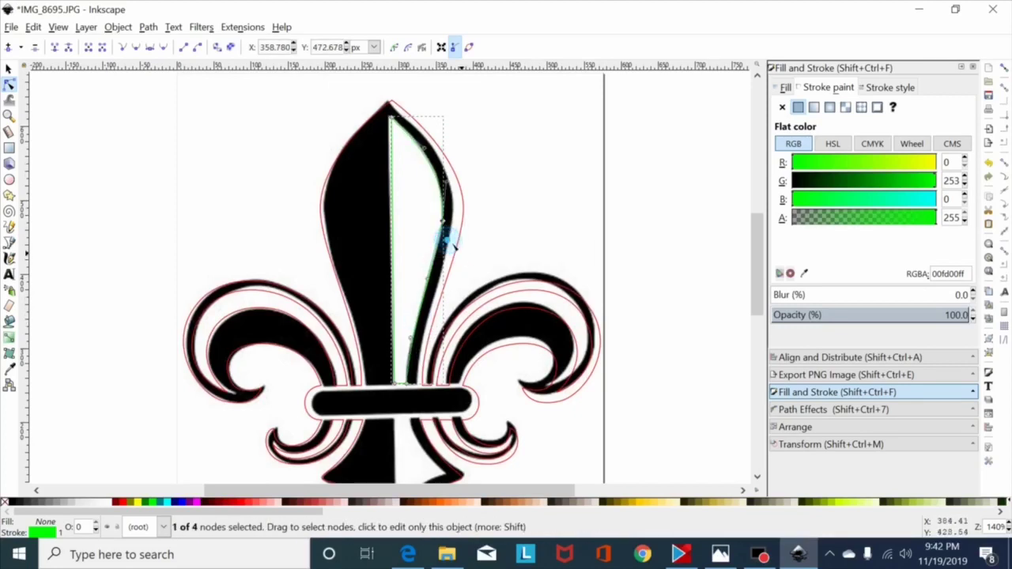
left_click(136, 47)
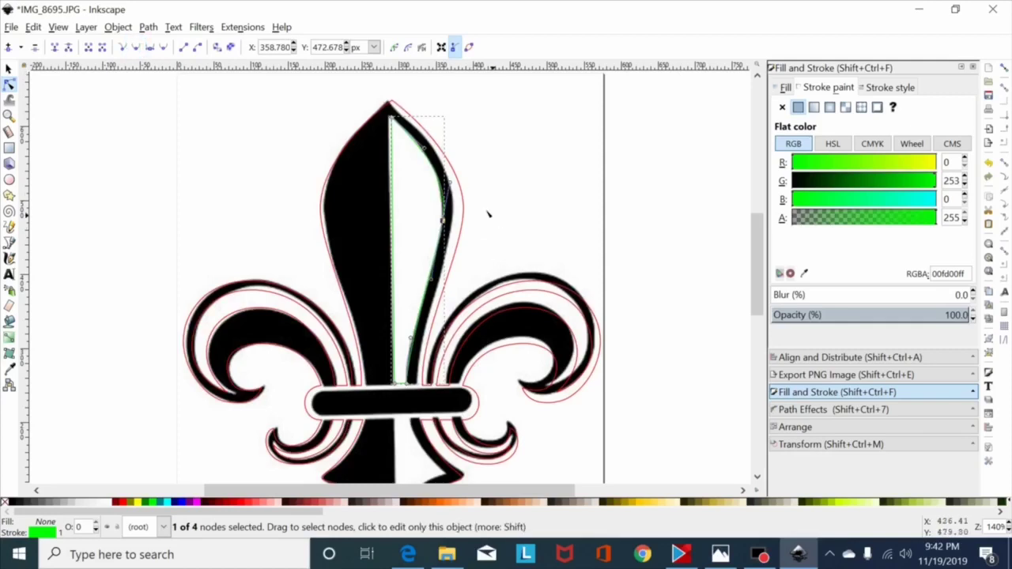
left_click_drag(451, 188, 447, 192)
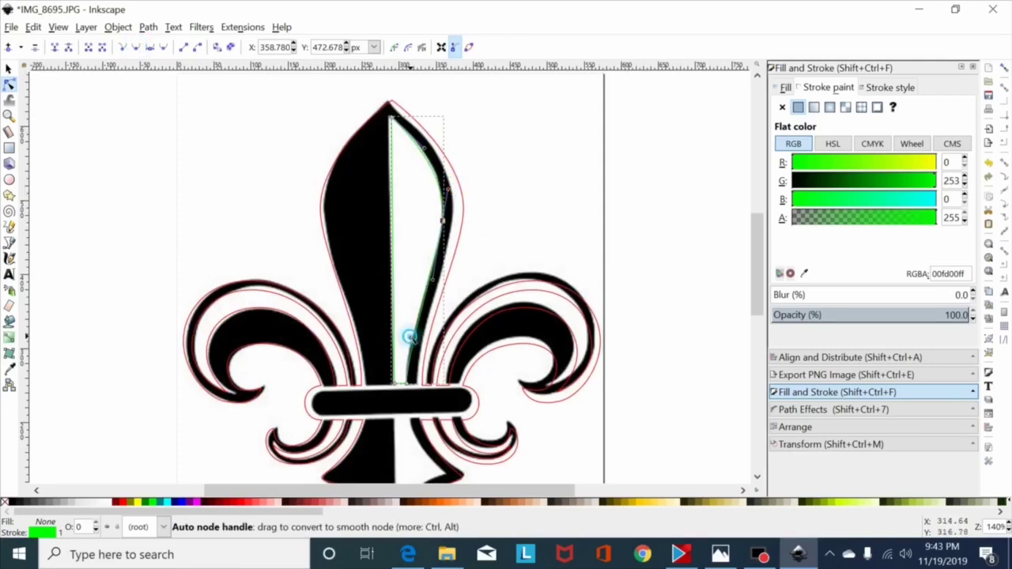
left_click_drag(409, 336, 408, 338)
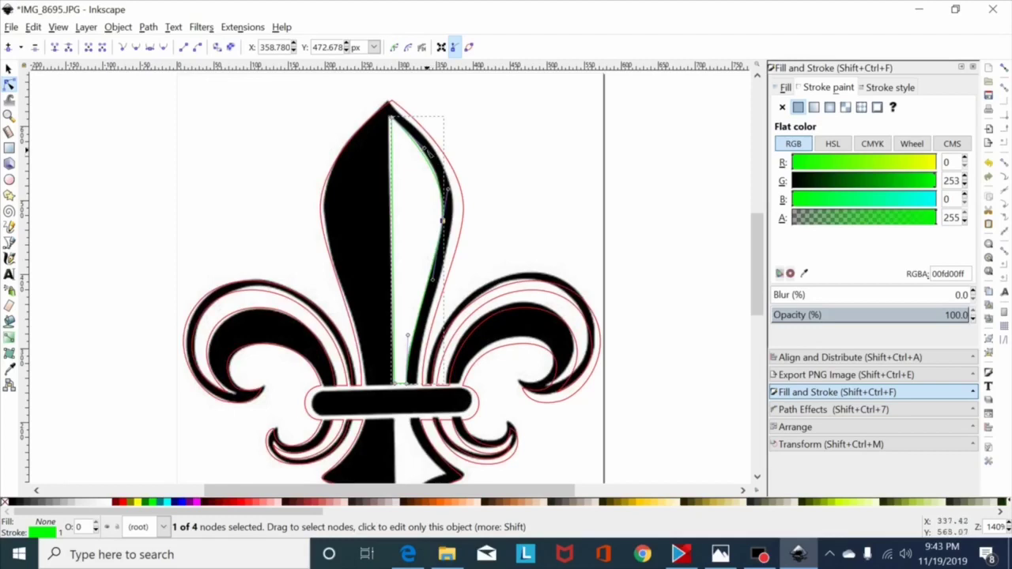
left_click_drag(420, 147, 427, 150)
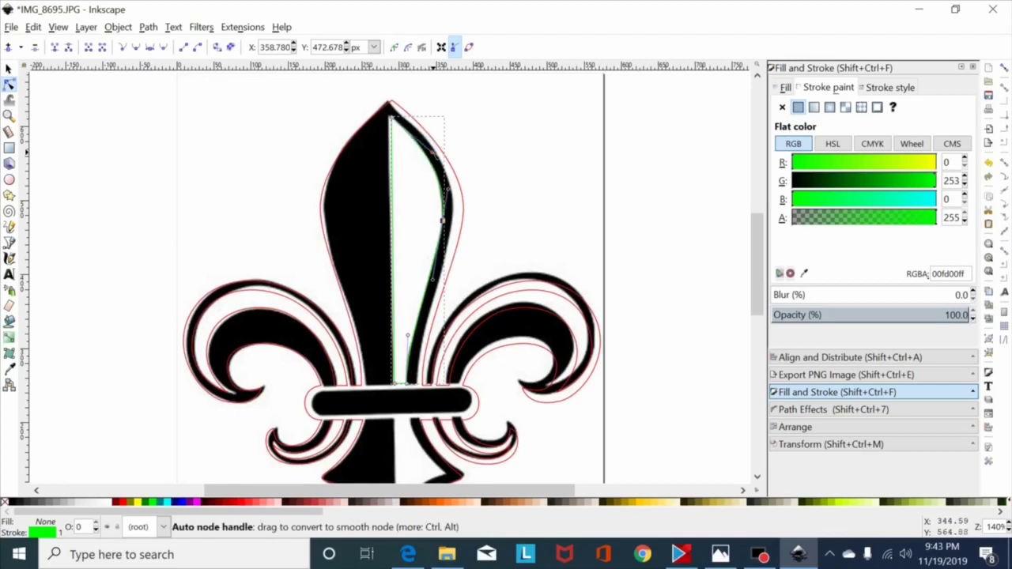
Align the green path's two bottom nodes horizontally with the red outline's adjacent node just above the crossbar
left_click(394, 385)
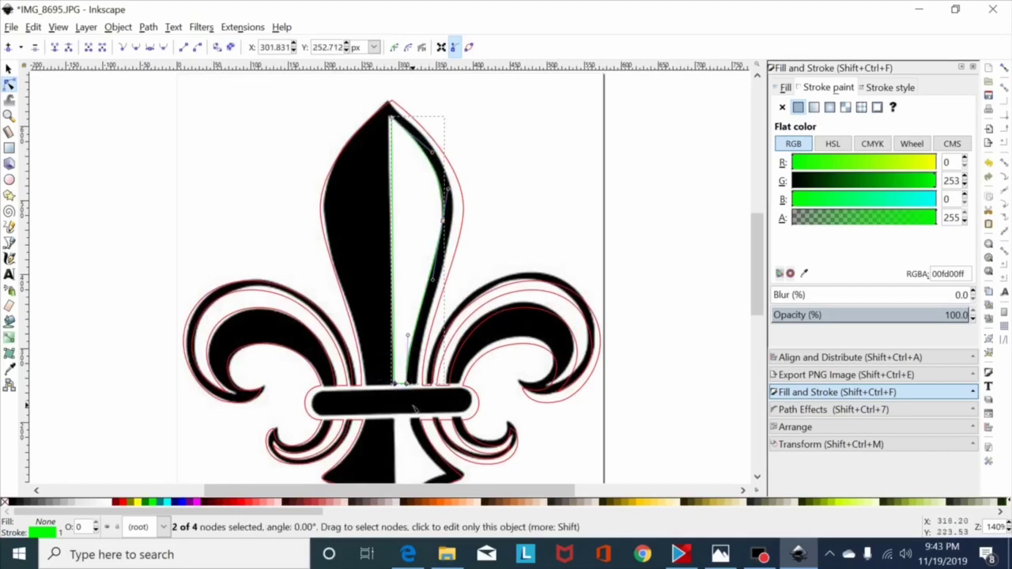
left_click(405, 386)
left_click(436, 367, "shift")
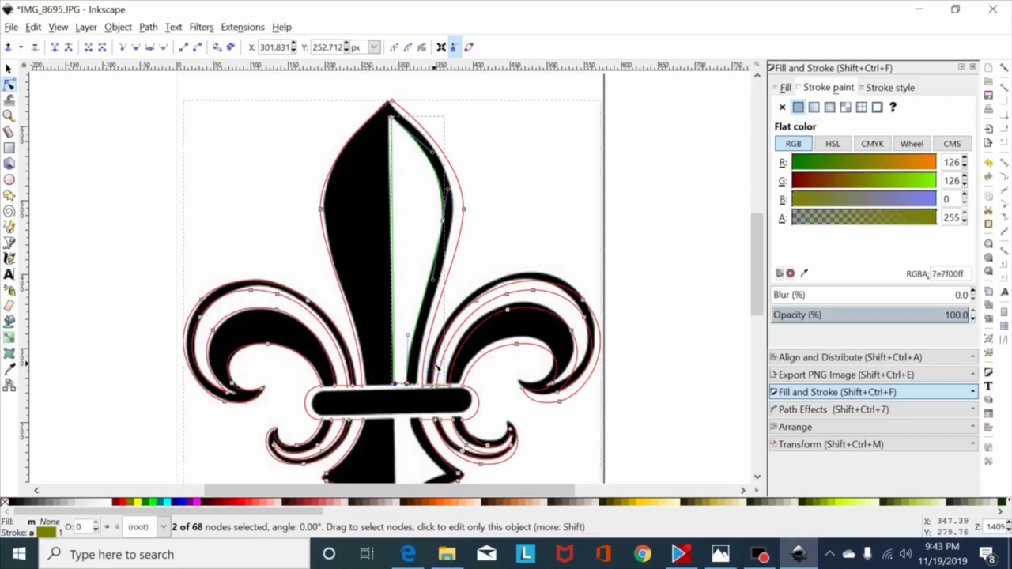
left_click(424, 388, "shift")
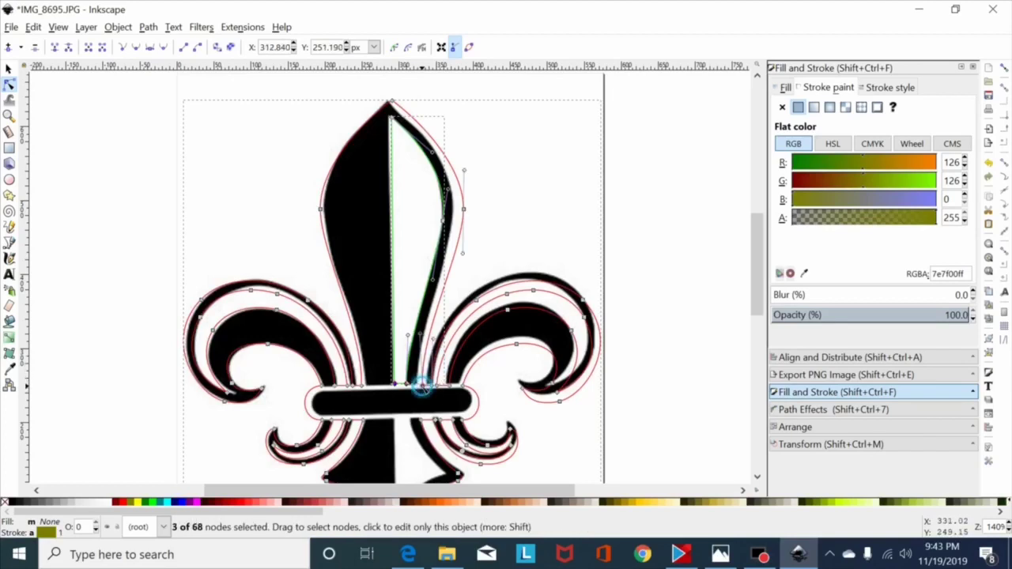
left_click(817, 355)
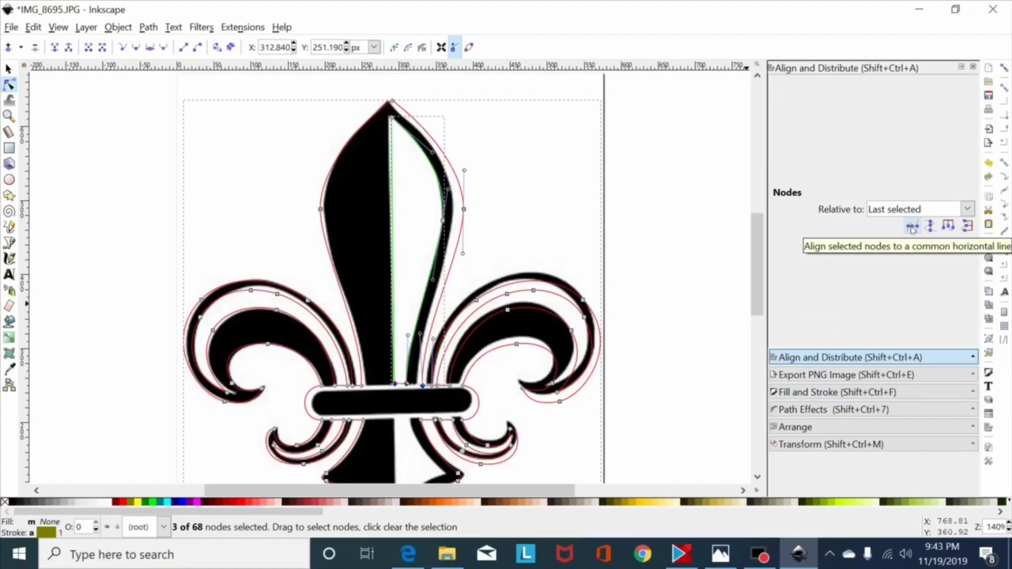
left_click(912, 227)
left_click(911, 228)
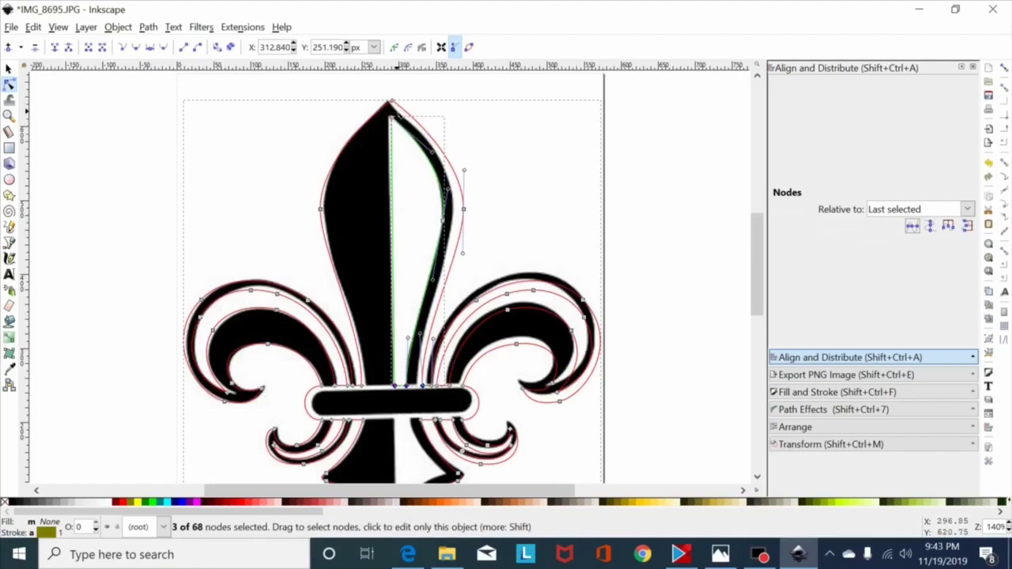
Align the green path's straight inner edge nodes vertically with the red outline's top tip node
left_click_drag(396, 115, 388, 360)
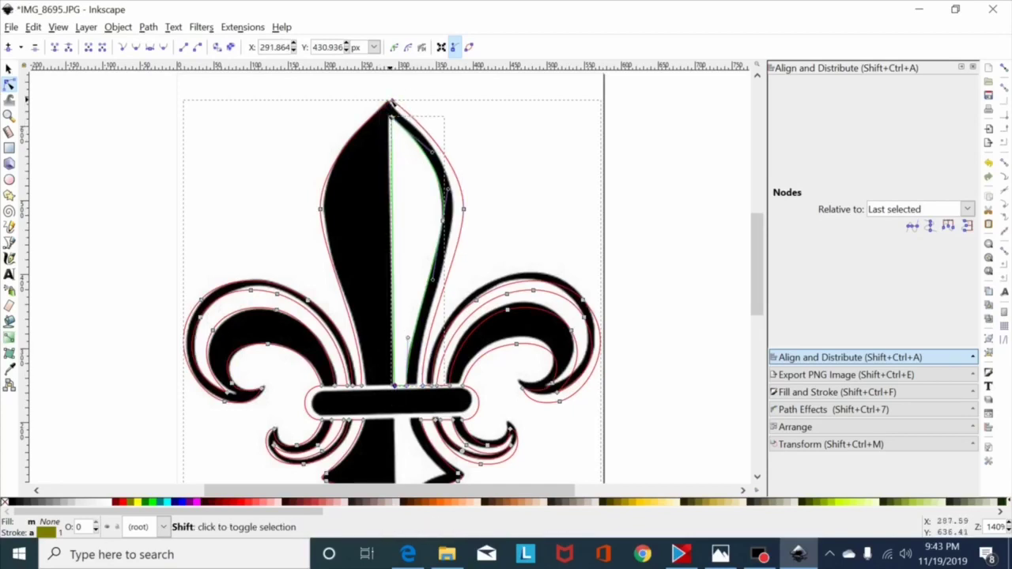
left_click(392, 103, "shift")
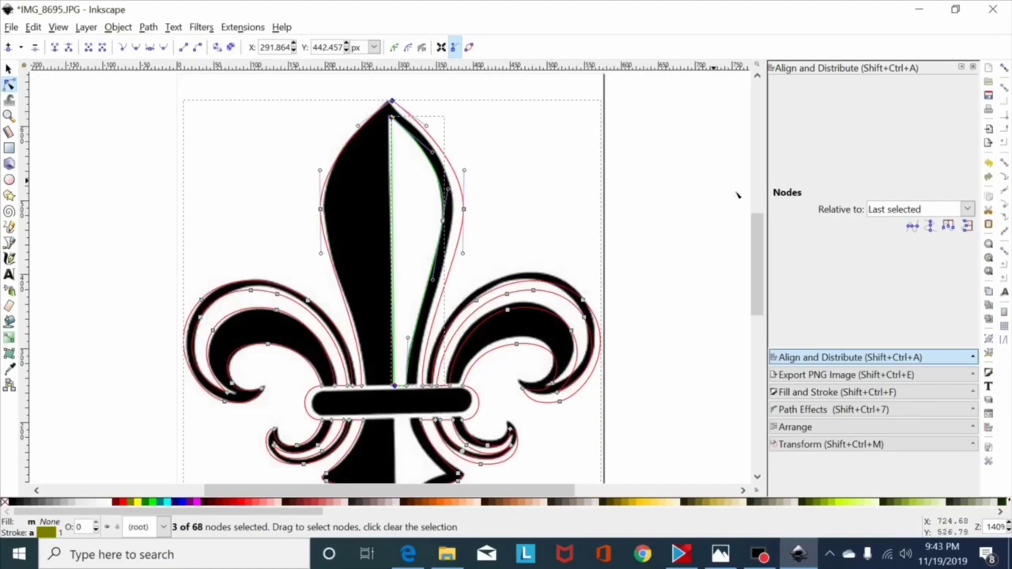
left_click(930, 226)
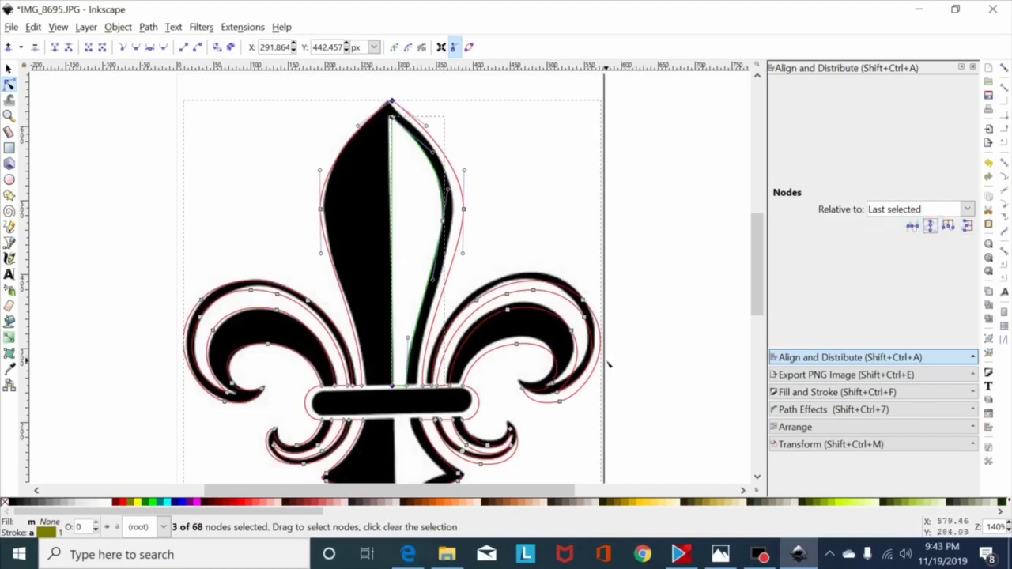
Trace the white half of the point below the crossbar with a closed straight-segment Bezier path and set its stroke to green 00fe00
scroll(604, 359, "down", 3)
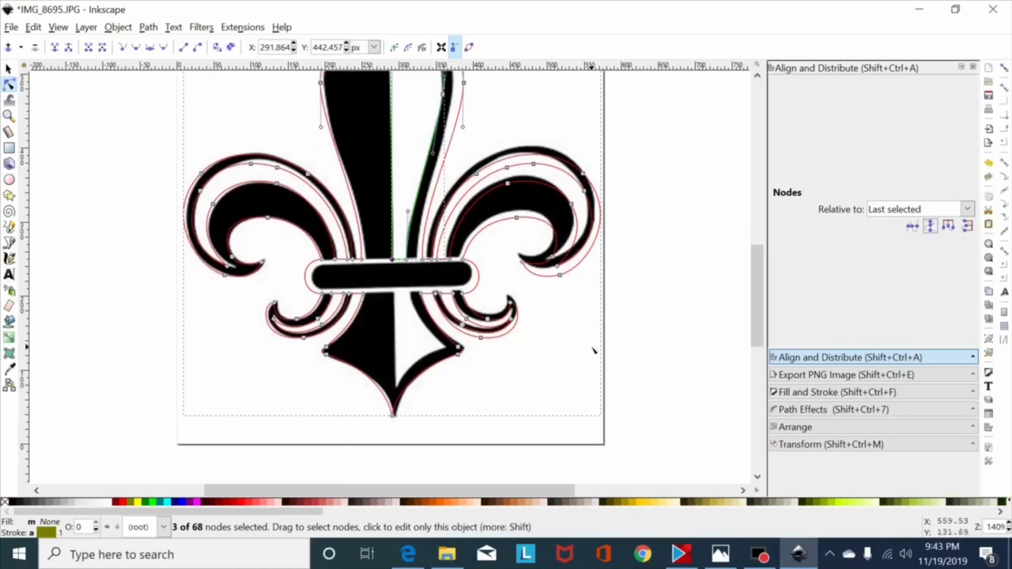
scroll(593, 350, "up", 2)
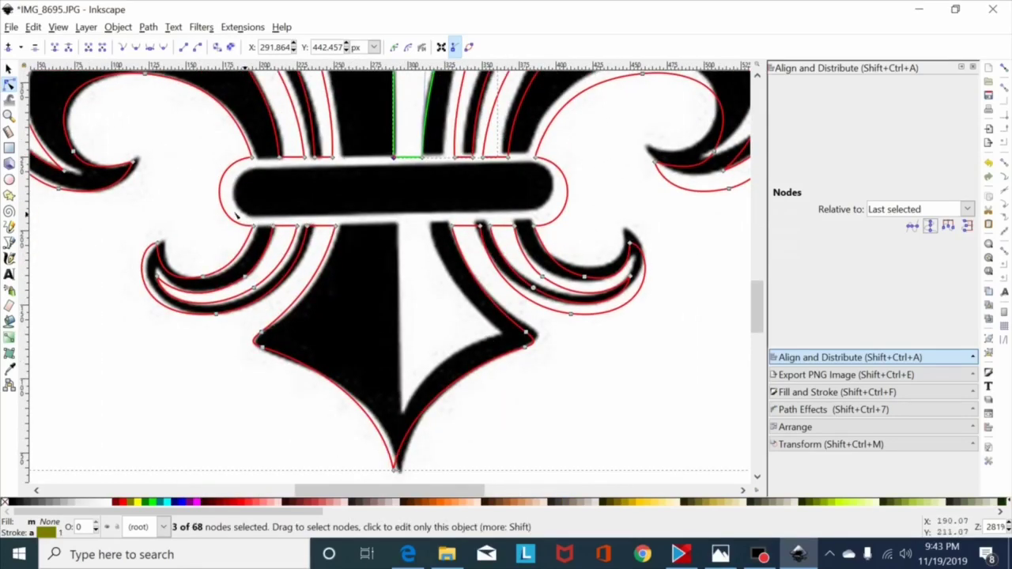
left_click(9, 242)
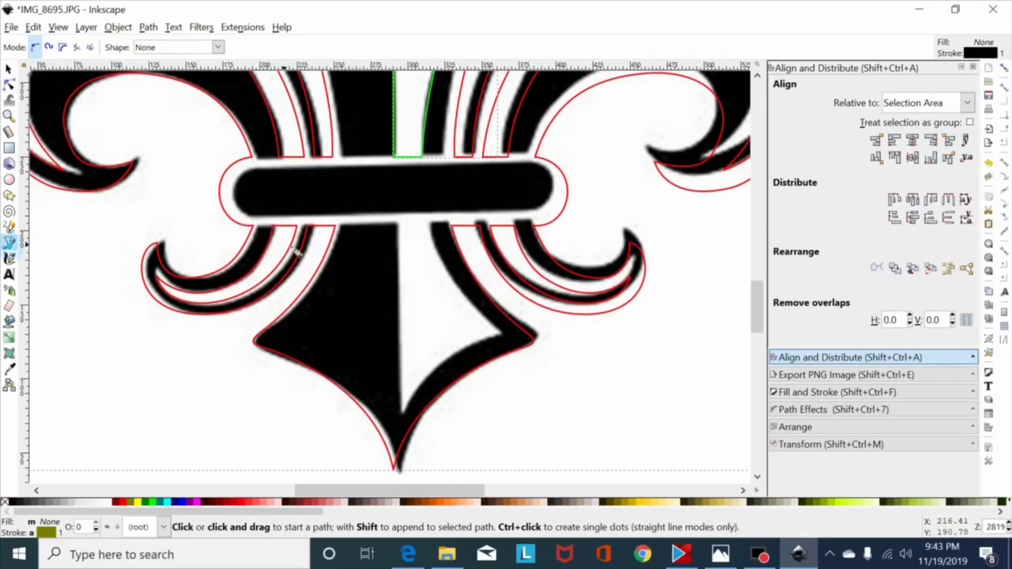
left_click(400, 225)
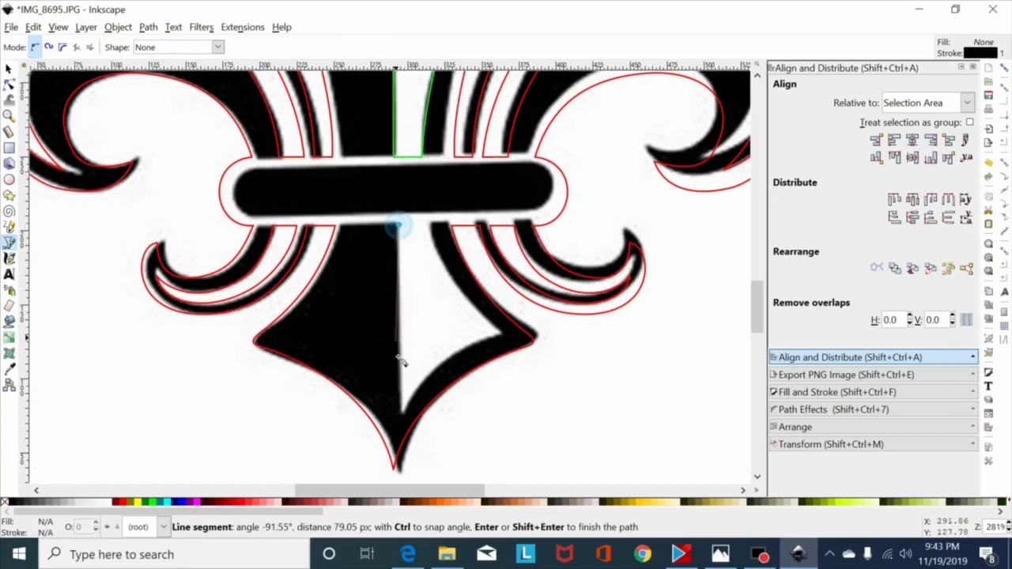
left_click(402, 408)
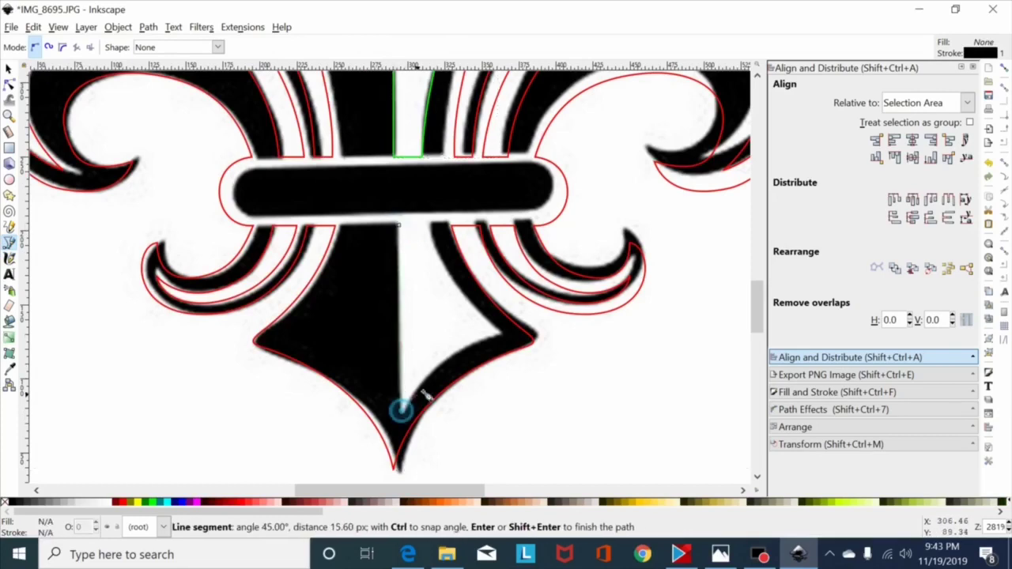
left_click(499, 332)
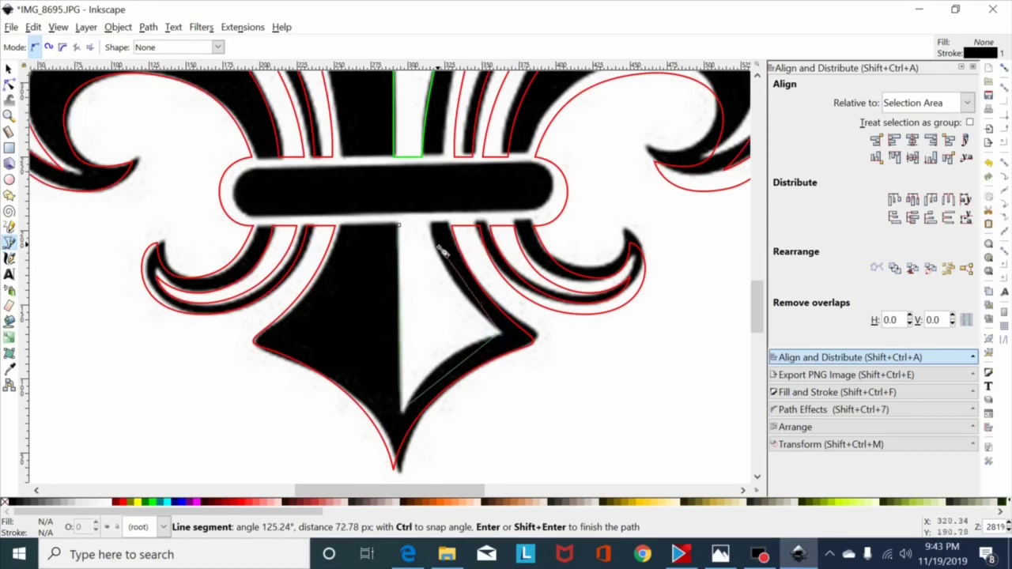
left_click(400, 226)
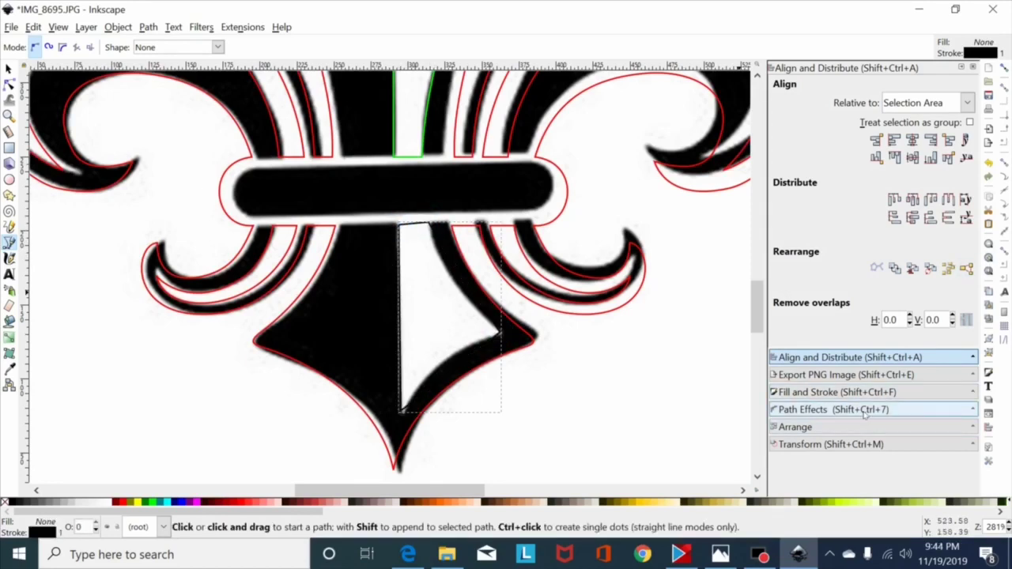
left_click(834, 393)
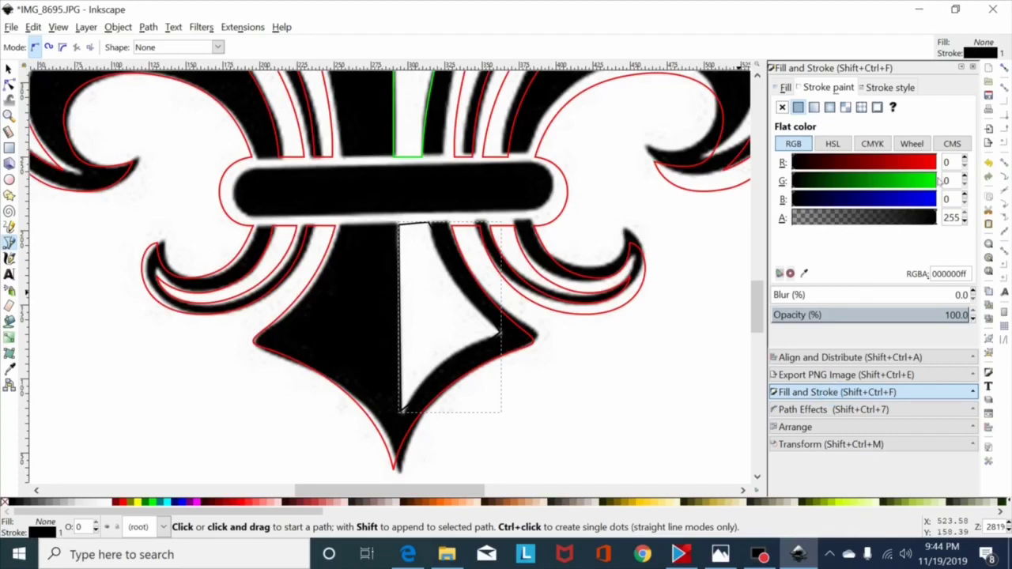
left_click(939, 181)
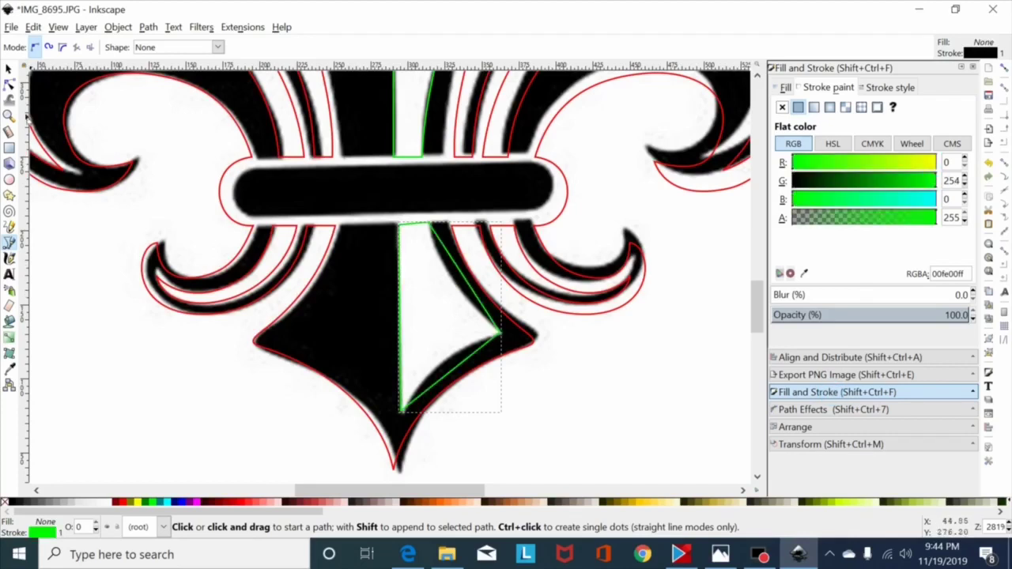
Bend the lower green path's two outer segments to follow the curved edges of the white half of the point below the crossbar
left_click(10, 84)
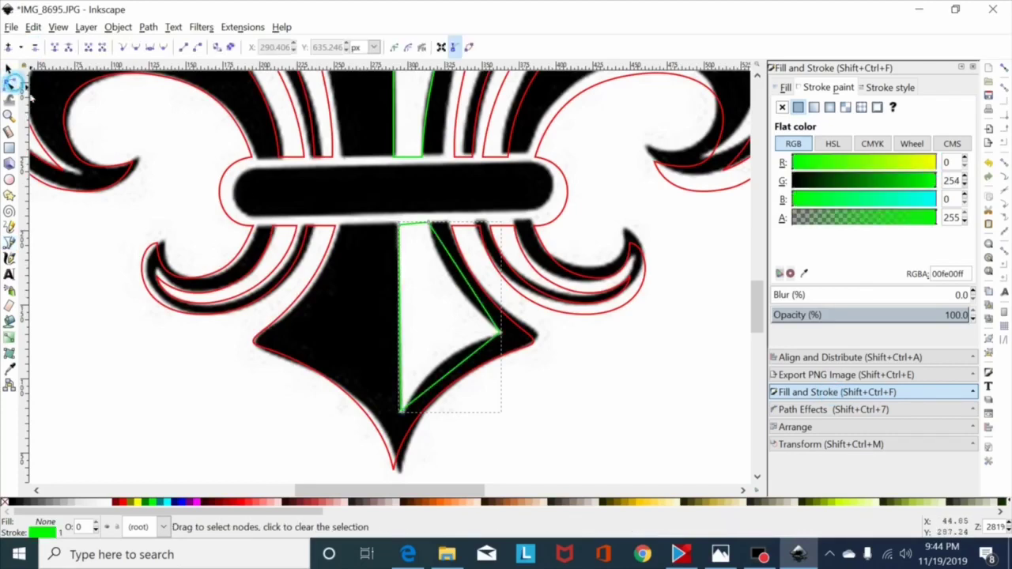
left_click_drag(473, 286, 462, 293)
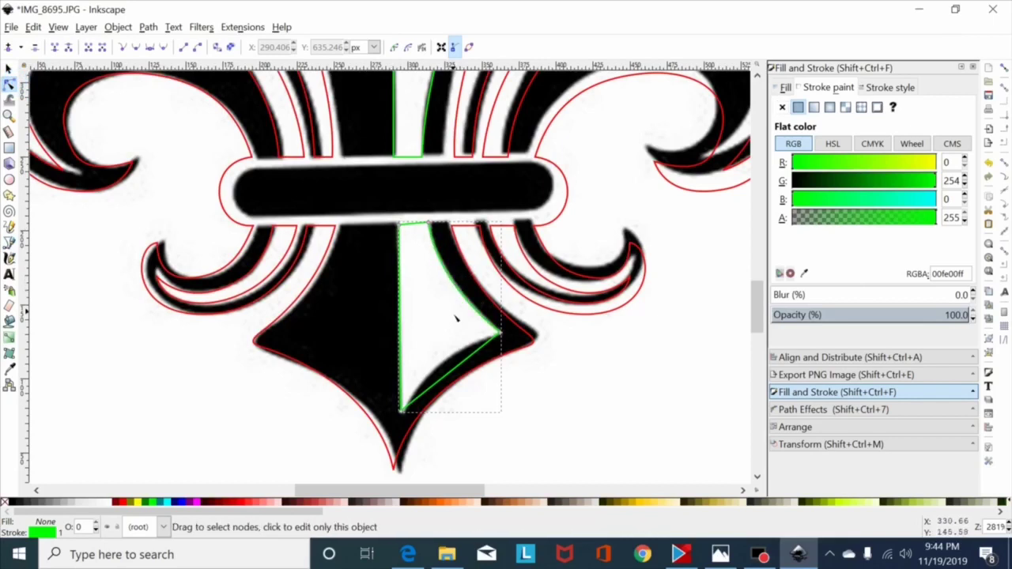
left_click_drag(462, 364, 457, 369)
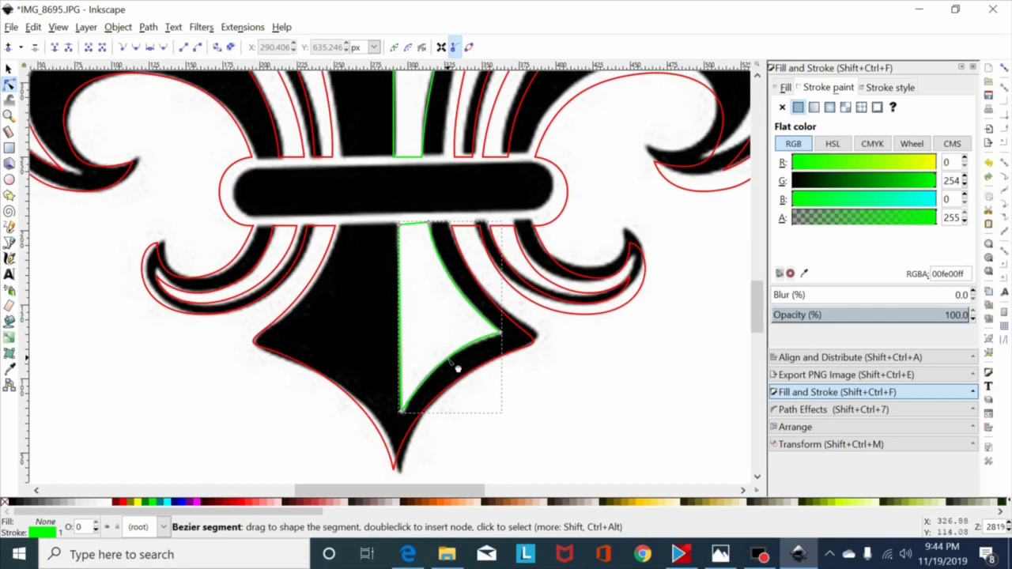
Align the lower green path's two top nodes horizontally with the red outline's adjacent node just below the crossbar
left_click(461, 228, "shift")
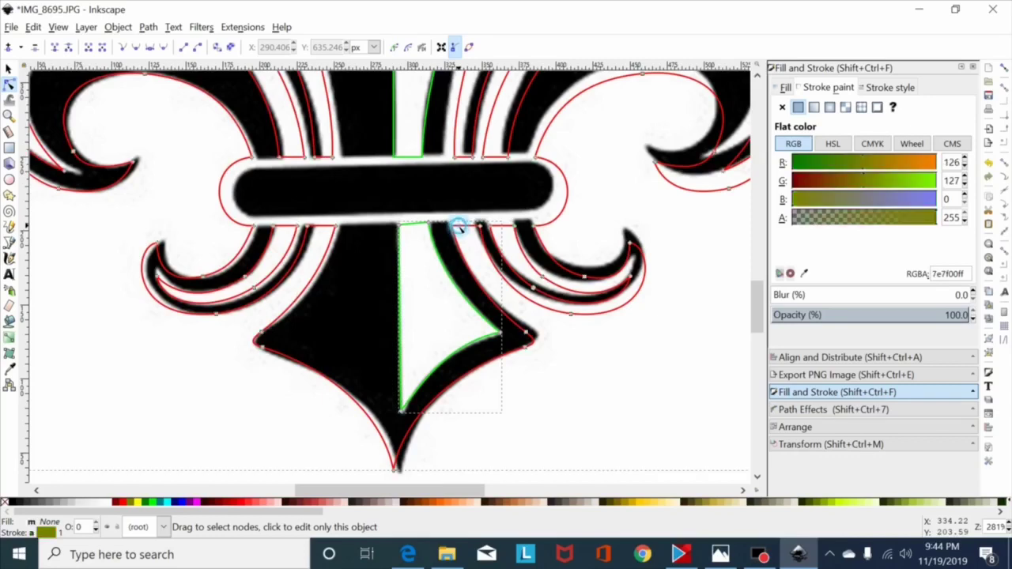
left_click(443, 218)
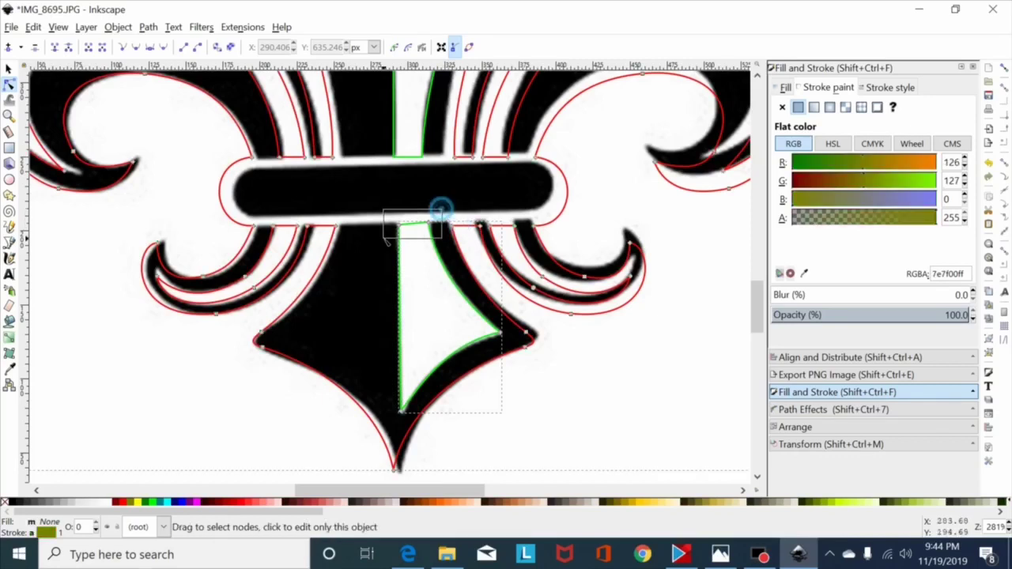
left_click(453, 228, "shift")
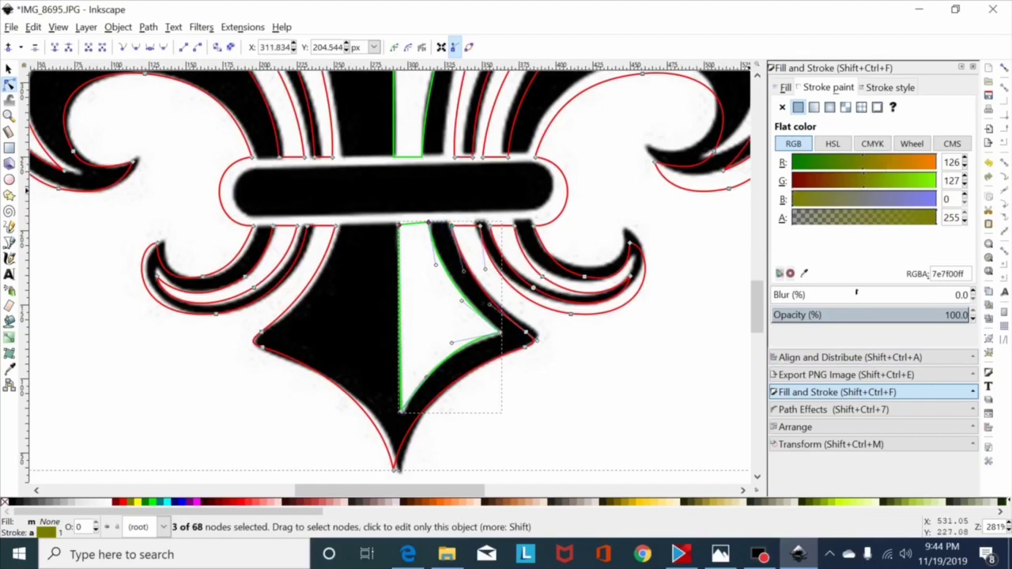
left_click(836, 357)
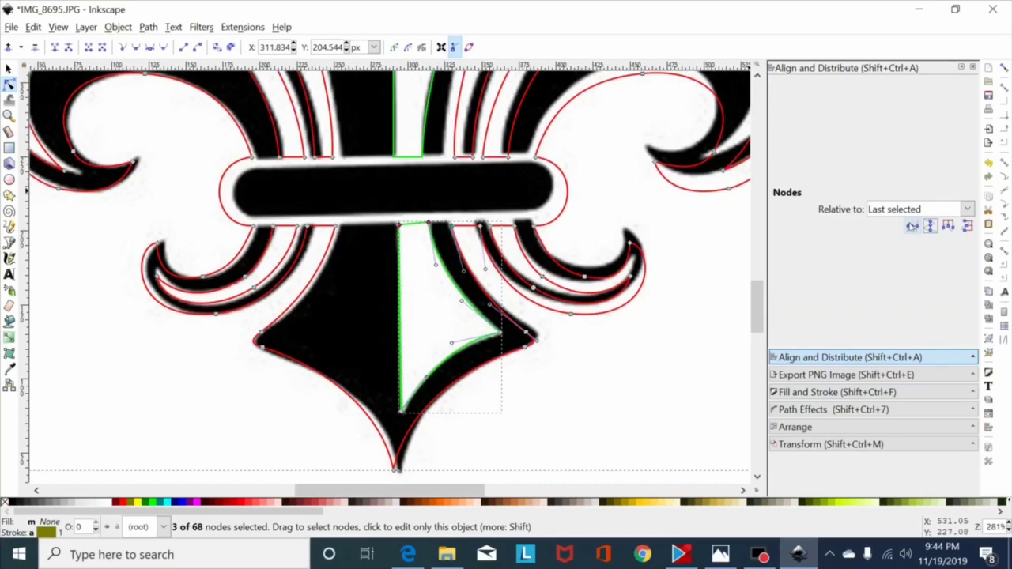
left_click(912, 226)
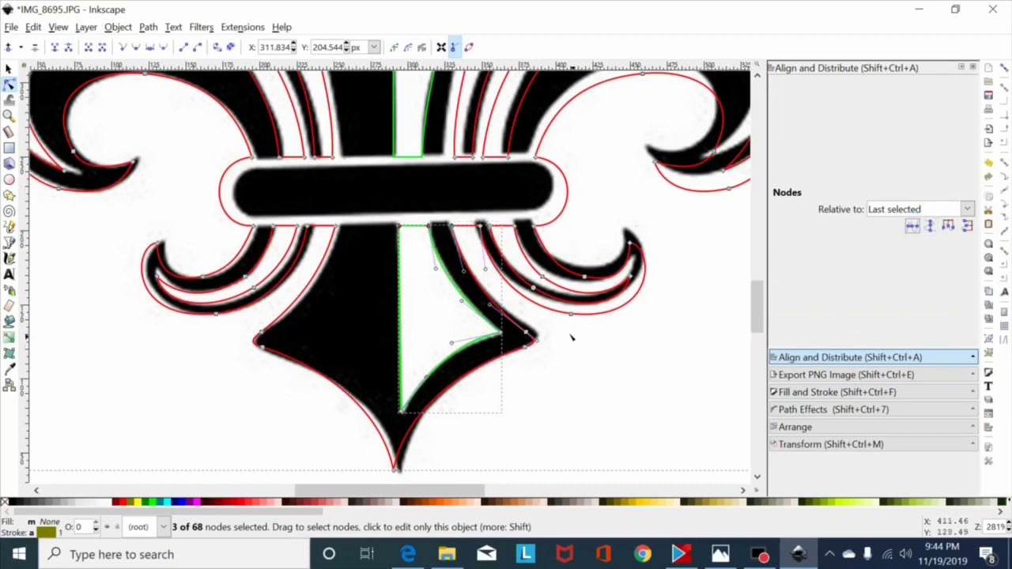
Align the lower green path's two inner edge nodes vertically with the upper green path's bottom inner node above the crossbar
key("minus")
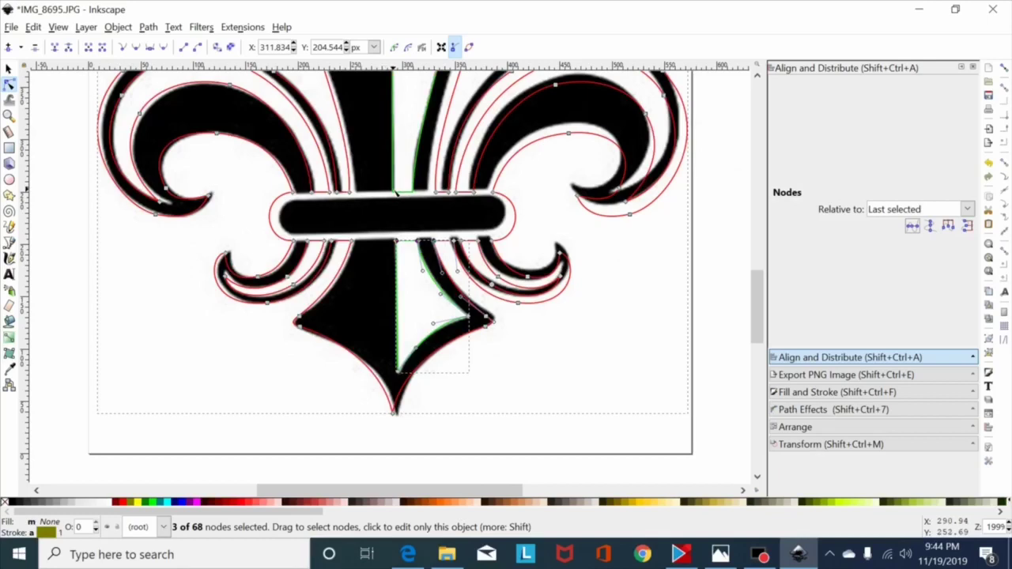
left_click(395, 192, "shift")
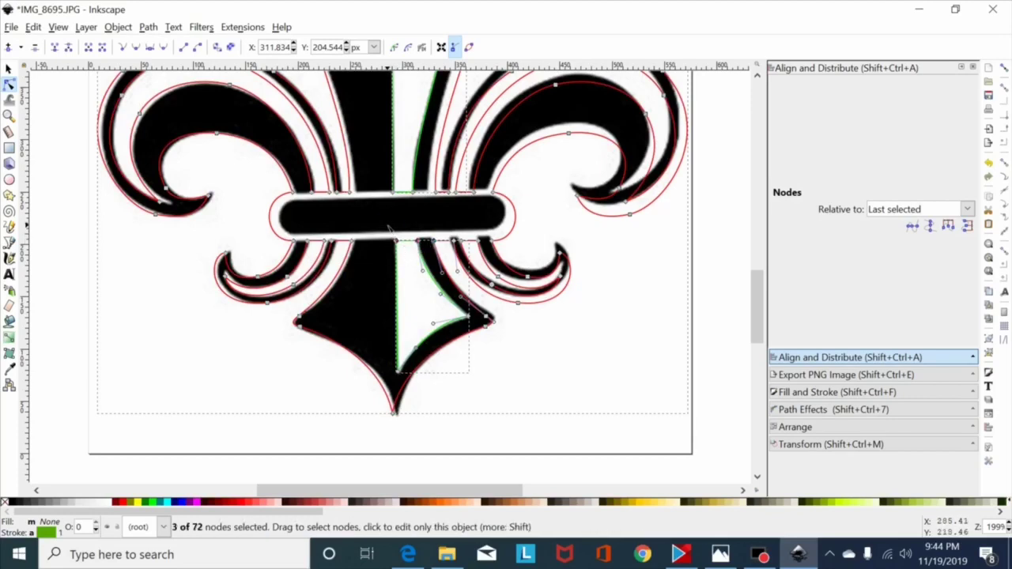
left_click(408, 389)
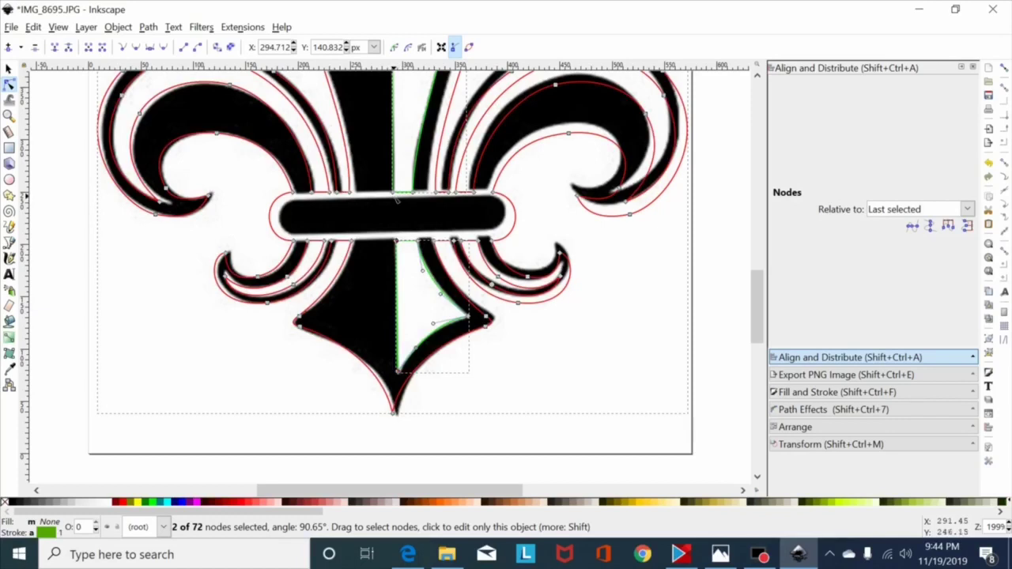
left_click(394, 195, "shift")
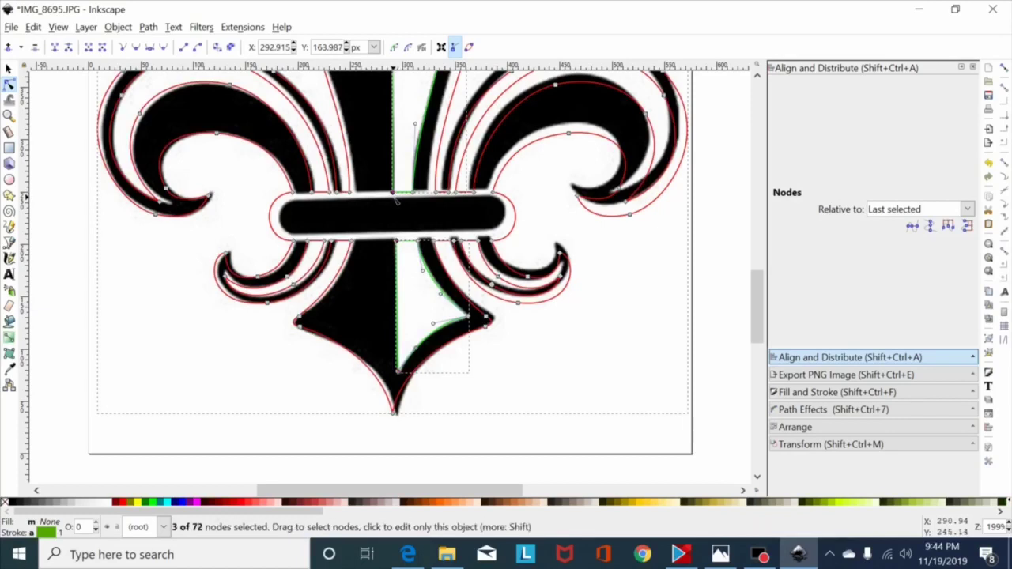
left_click(930, 227)
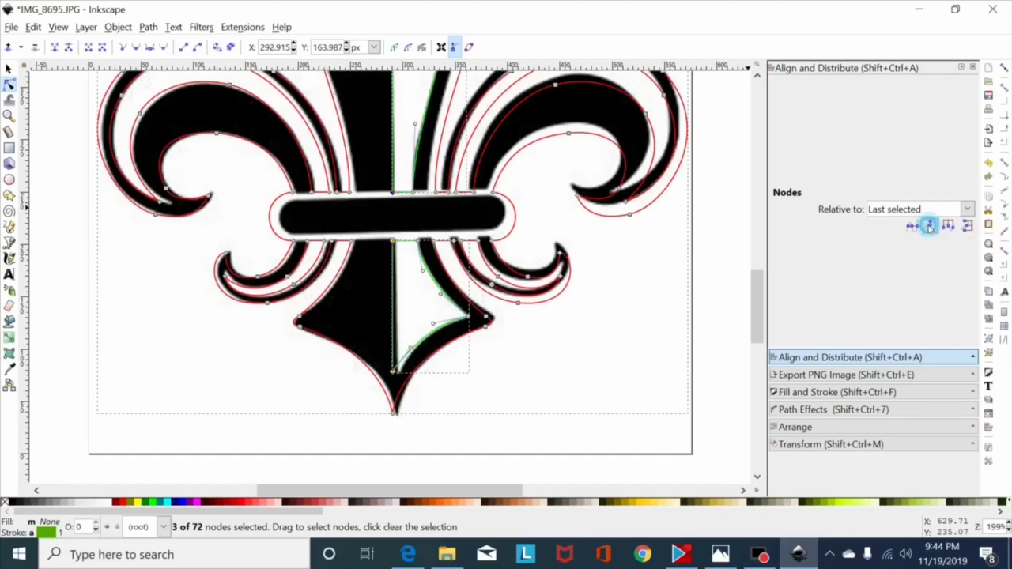
Move the source fleur-de-lis image off the page to the left, away from the traced outlines
key("minus")
key("minus")
key("minus")
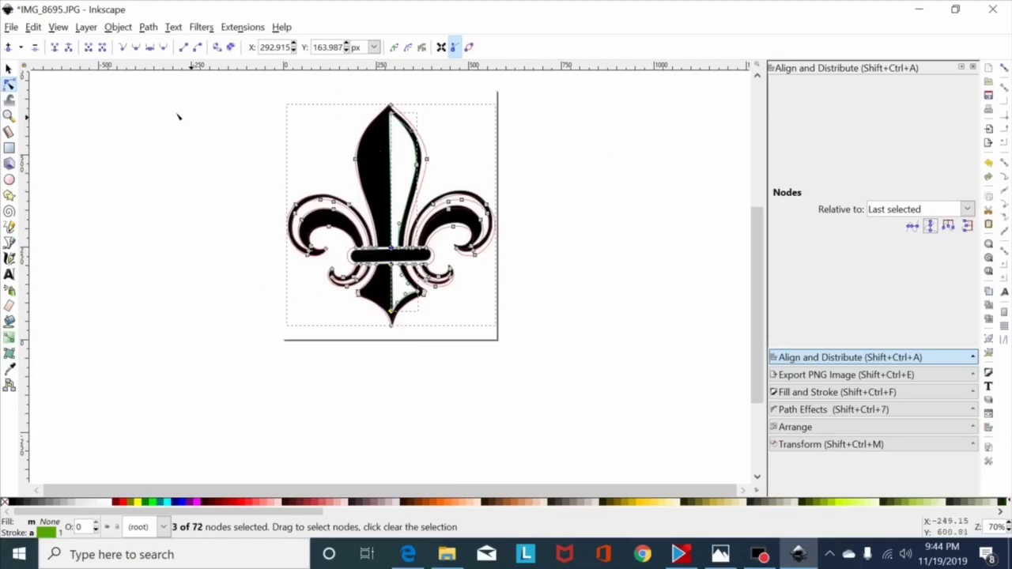
left_click(9, 69)
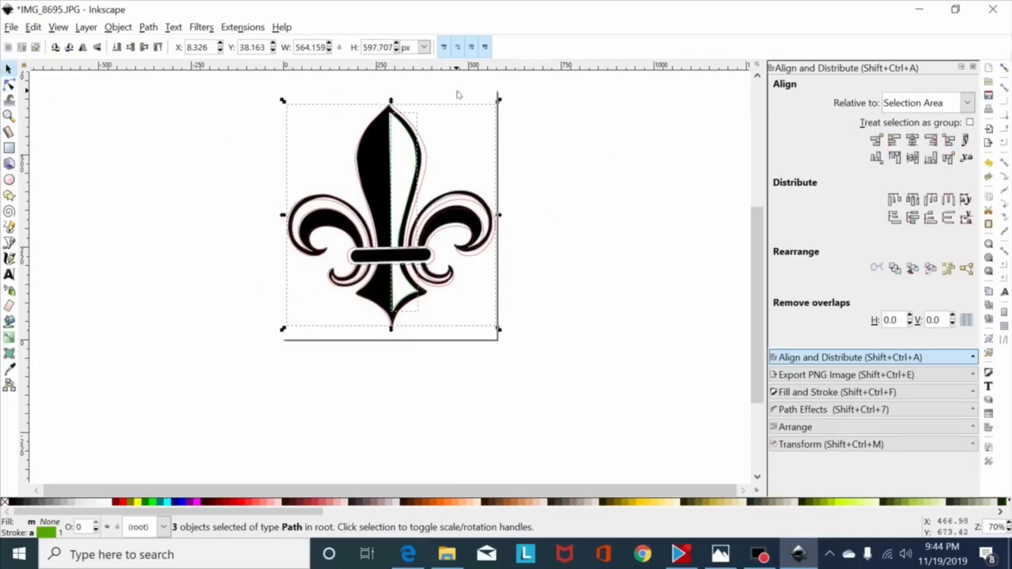
mouse_move(457, 95)
left_mouse_down()
mouse_move(430, 162)
mouse_move(208, 158)
left_mouse_up()
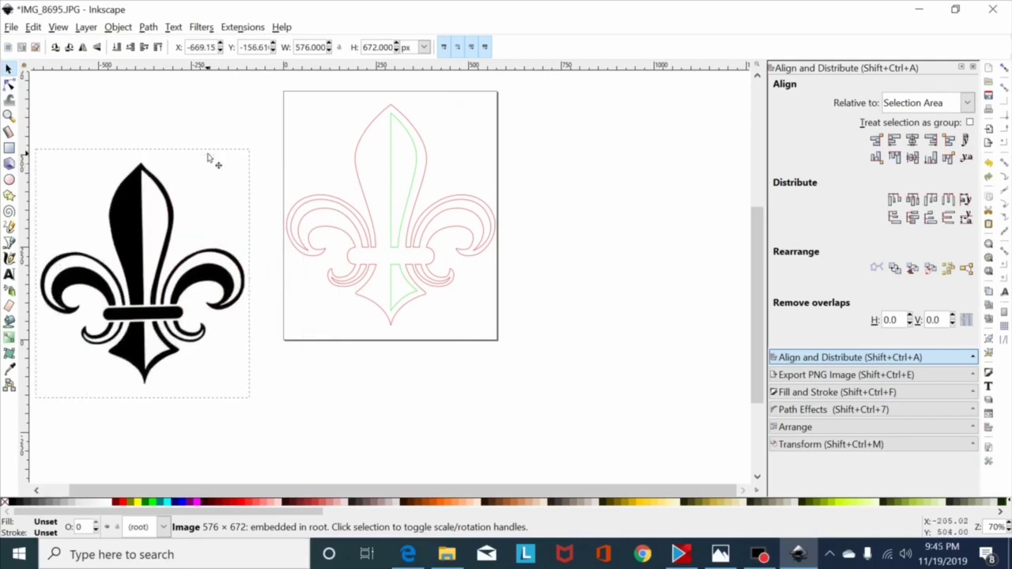
Unite the two green paths, and merge them with the red outline into a single path with the green shapes as cutouts
left_click_drag(444, 75, 363, 357)
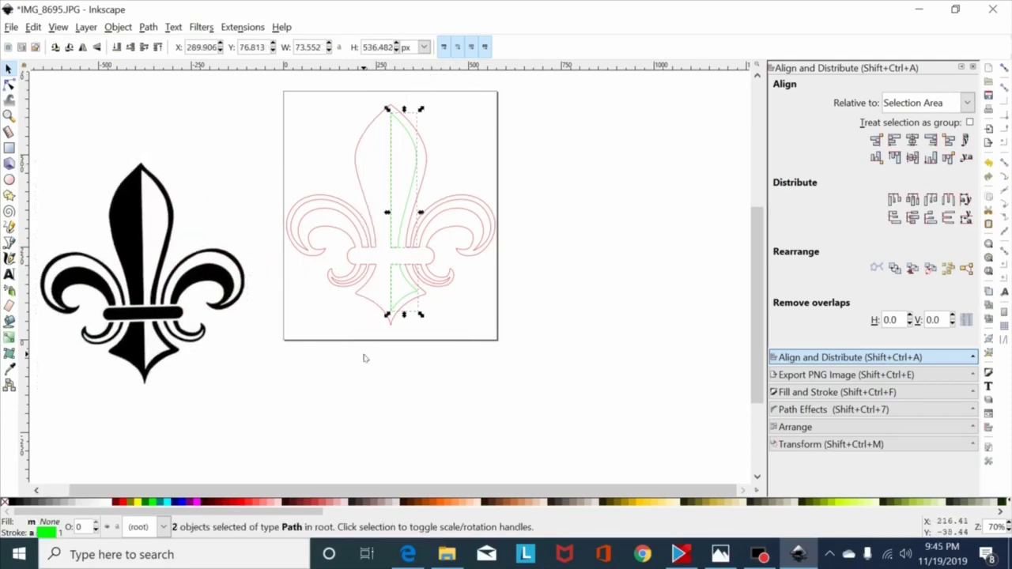
key("ctrl+shift")
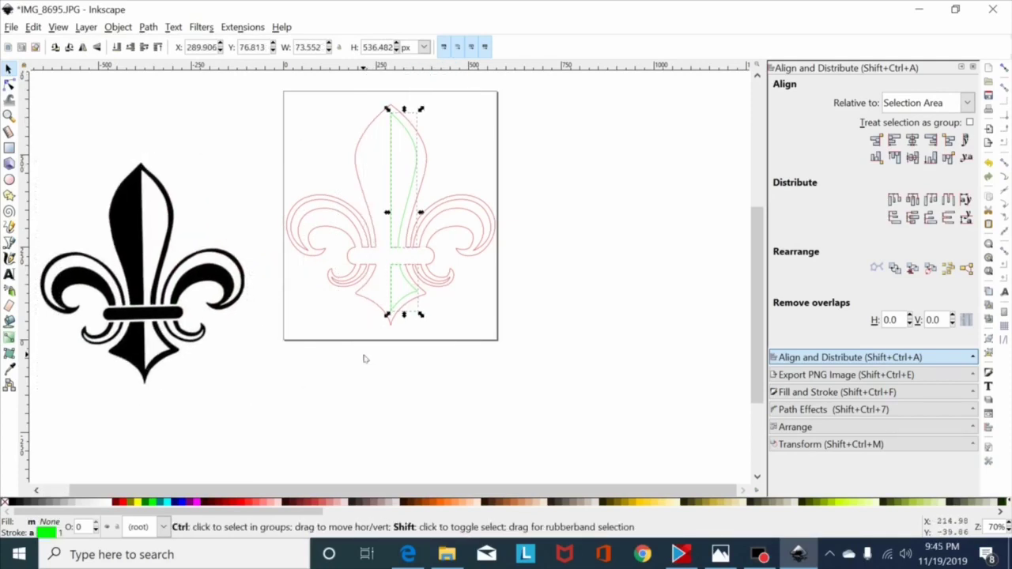
key("ctrl+plus")
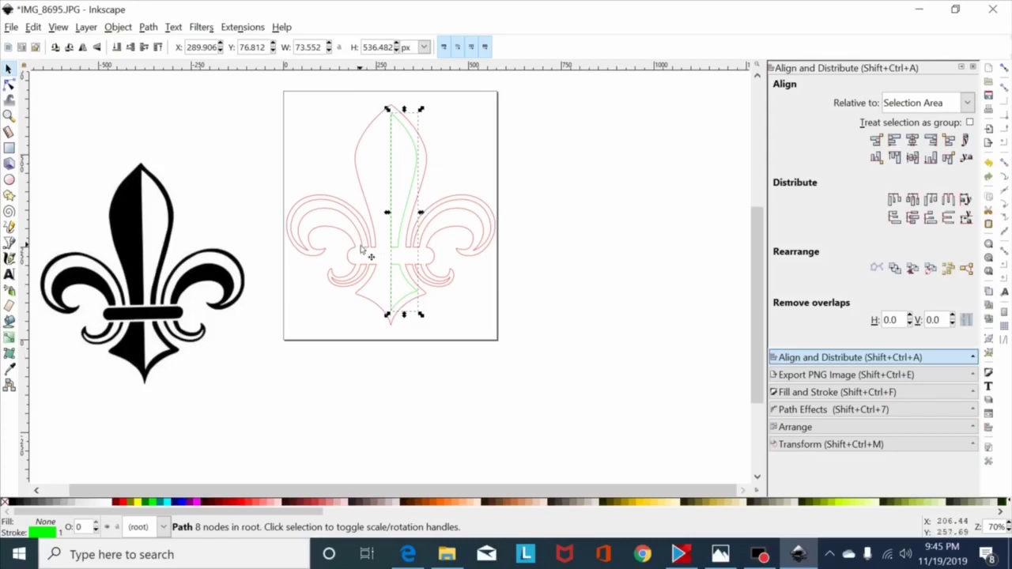
key("ctrl+z")
key("ctrl+plus")
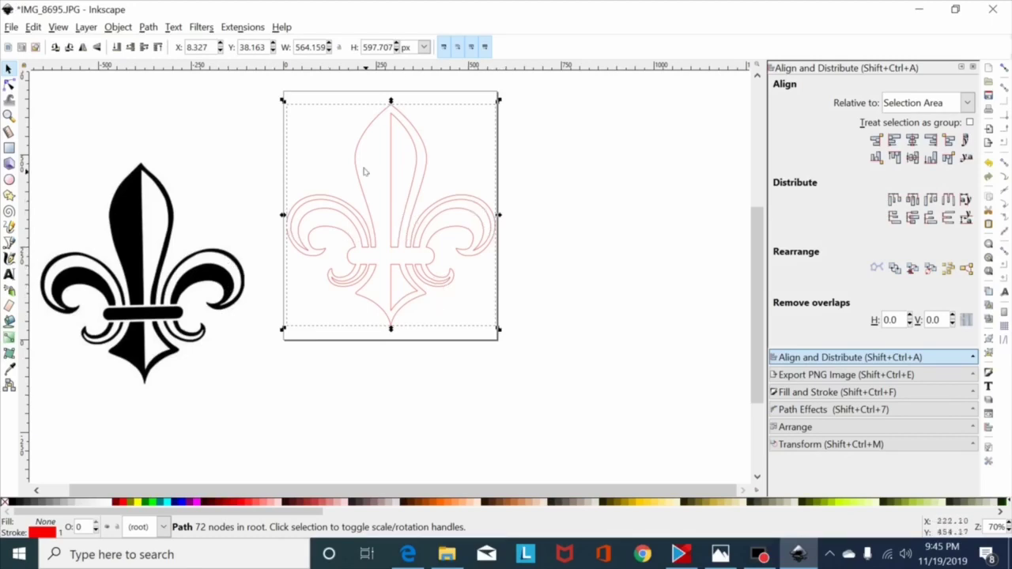
Fill the merged fleur-de-lis path with blue and place the source image beside it, flush with the page's left edge at Y 0
left_click(181, 501)
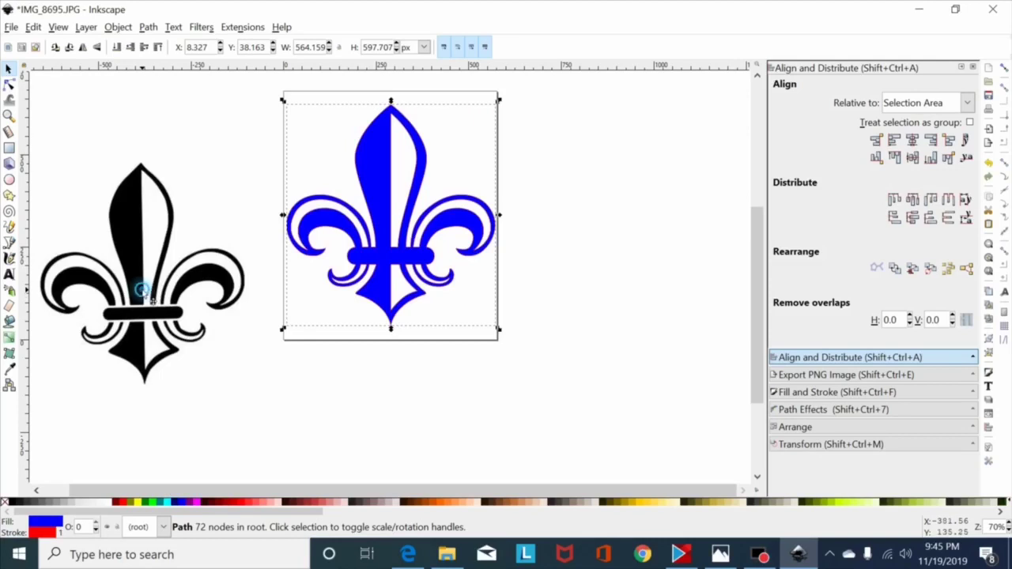
left_click_drag(147, 291, 185, 237)
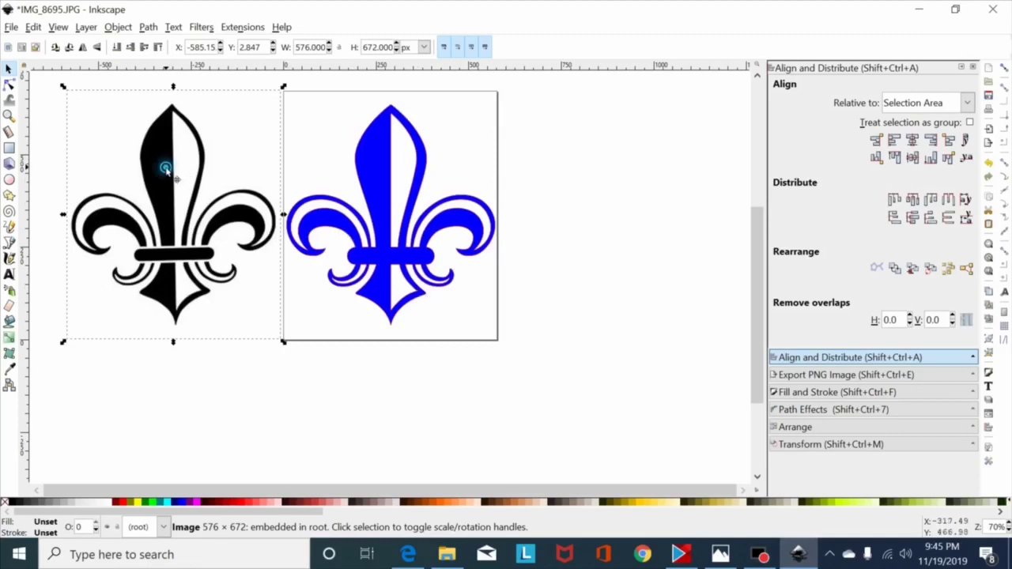
left_click_drag(162, 165, 169, 167)
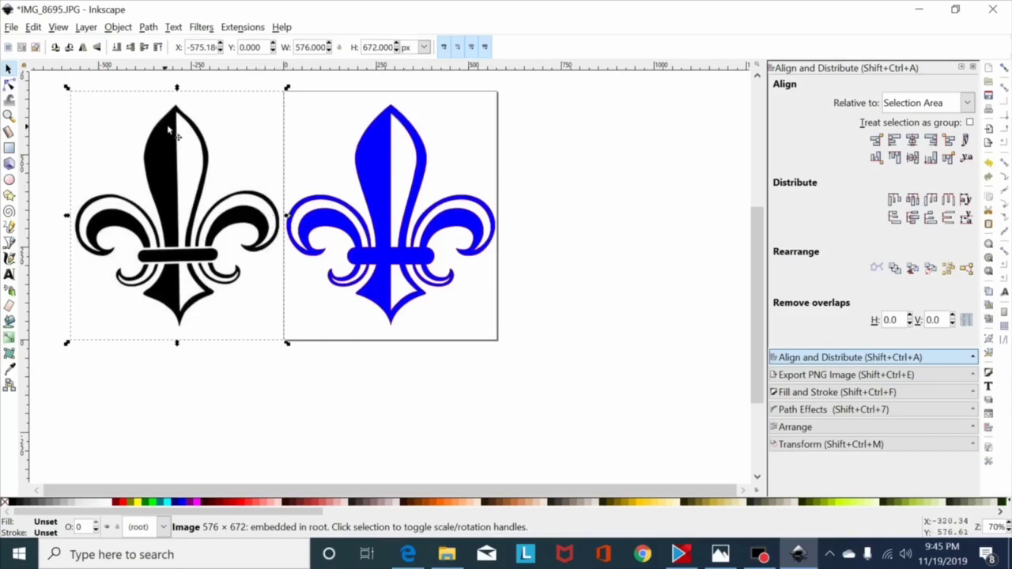
Open the blue fleur-de-lis path for node editing
left_click(11, 84)
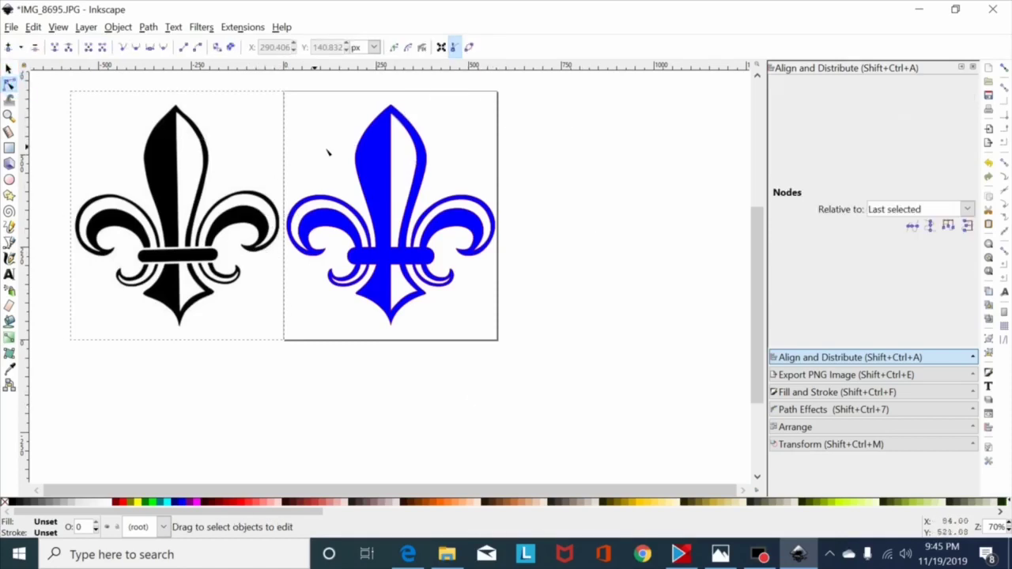
left_click(390, 162)
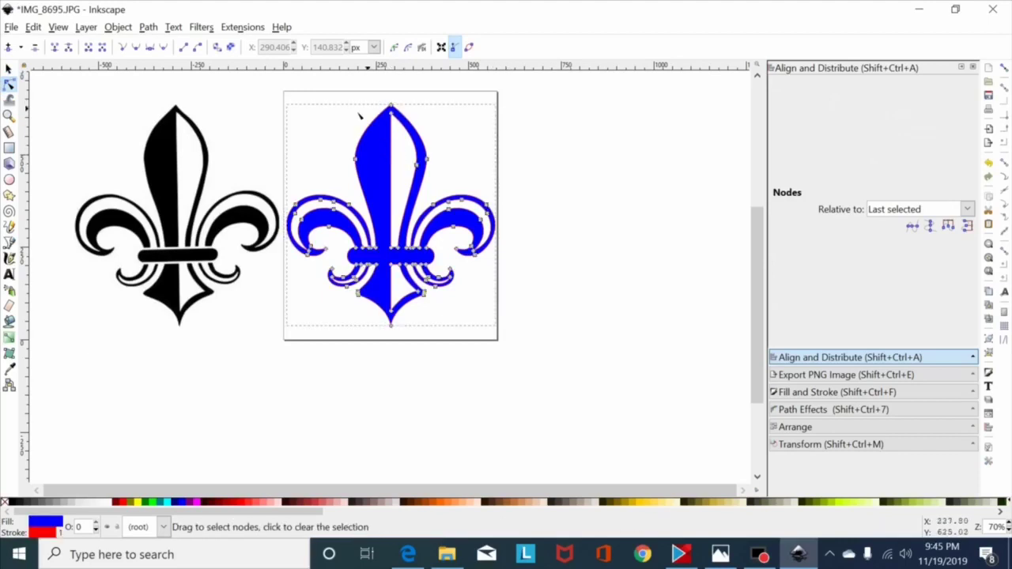